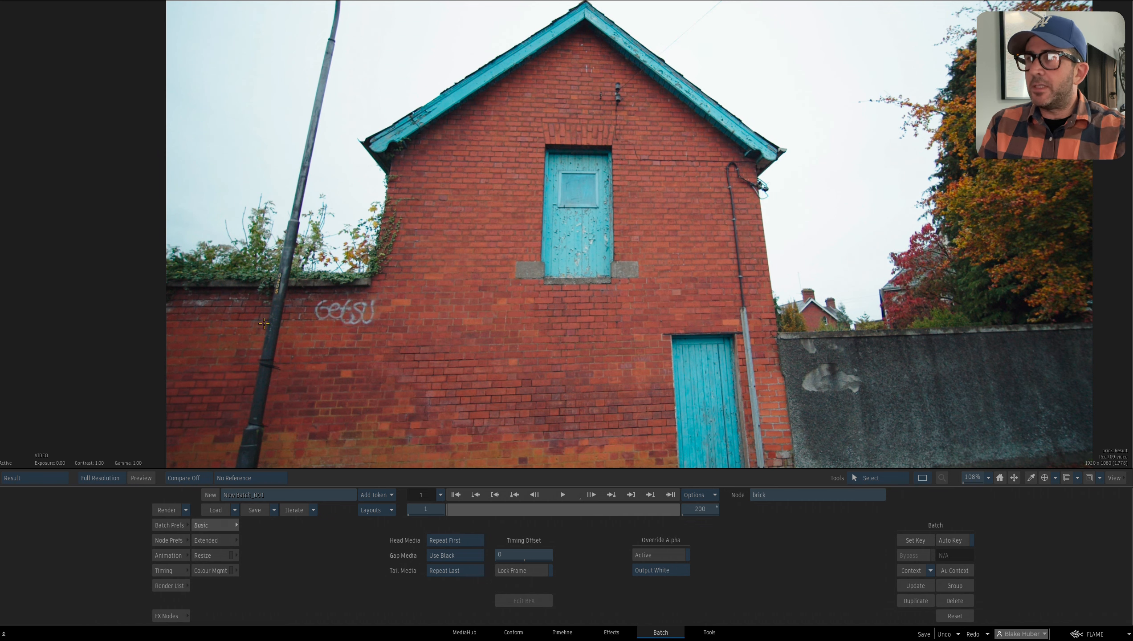
{"action": "scroll", "coordinate": [359, 332], "scroll_direction": "up", "scroll_amount": 5}
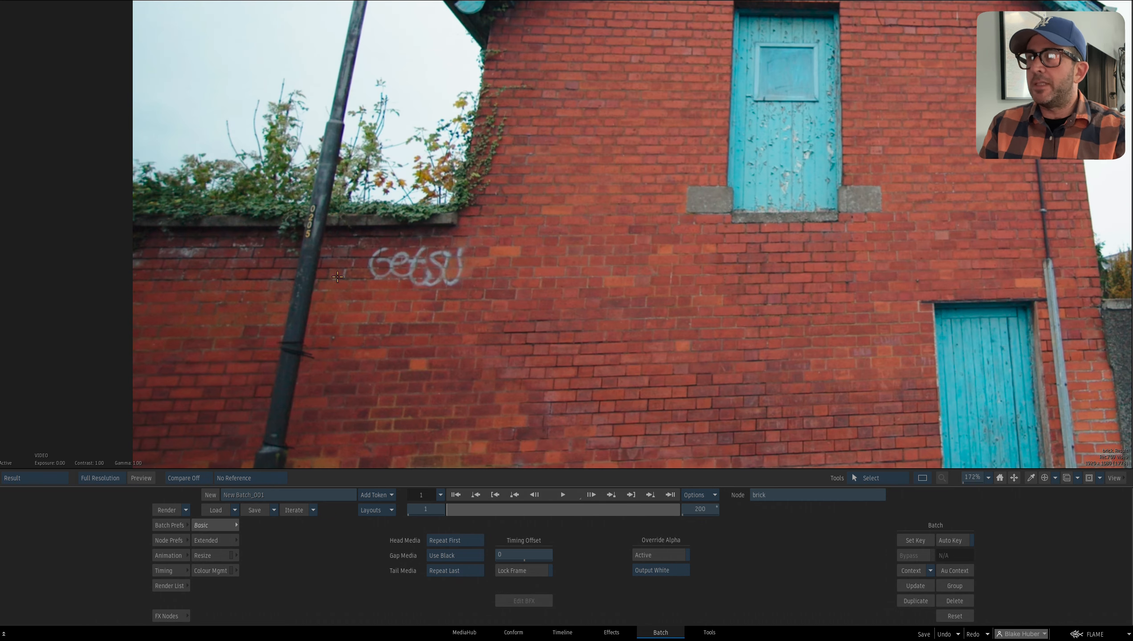
{"action": "scroll", "coordinate": [400, 305], "scroll_direction": "down", "scroll_amount": 3}
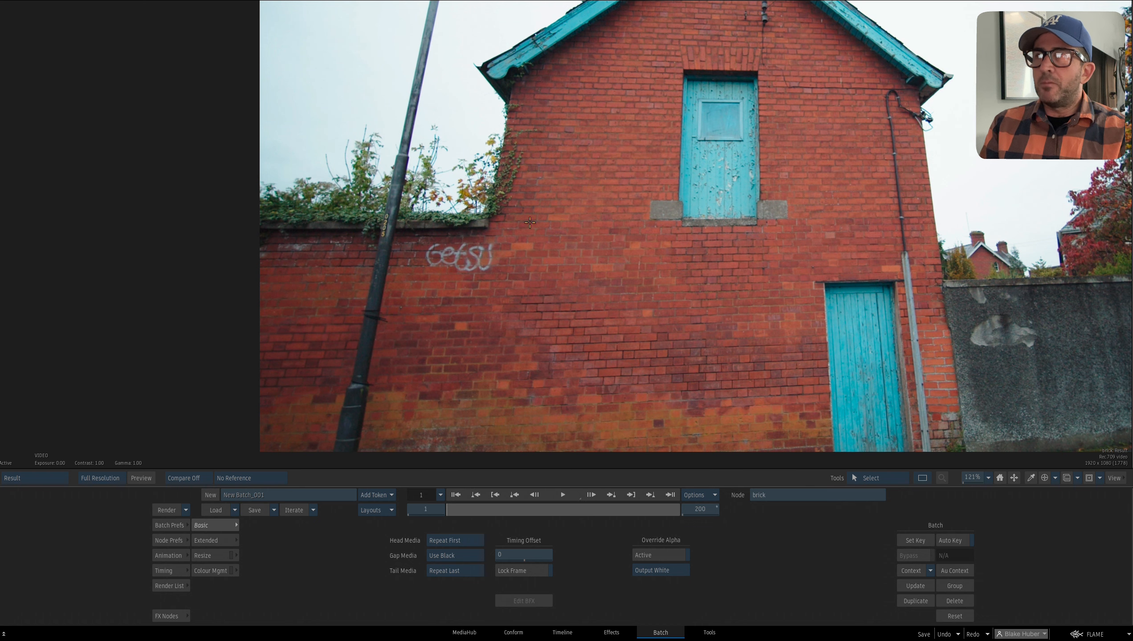
{"action": "scroll", "coordinate": [563, 212], "scroll_direction": "up", "scroll_amount": 4}
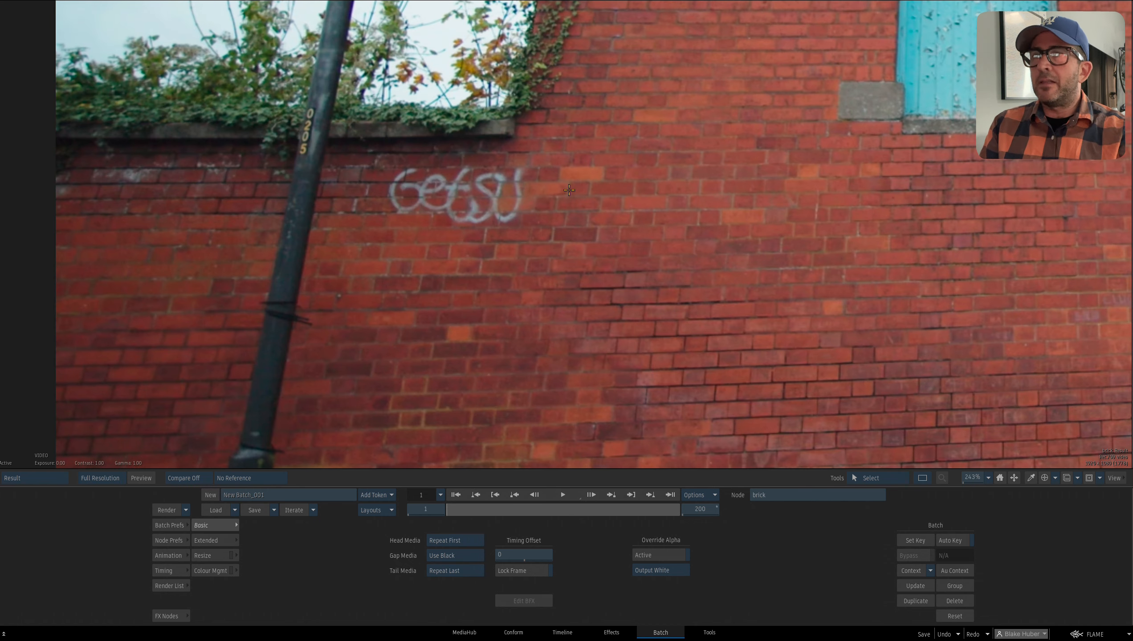
{"action": "scroll", "coordinate": [507, 243], "scroll_direction": "down", "scroll_amount": 2}
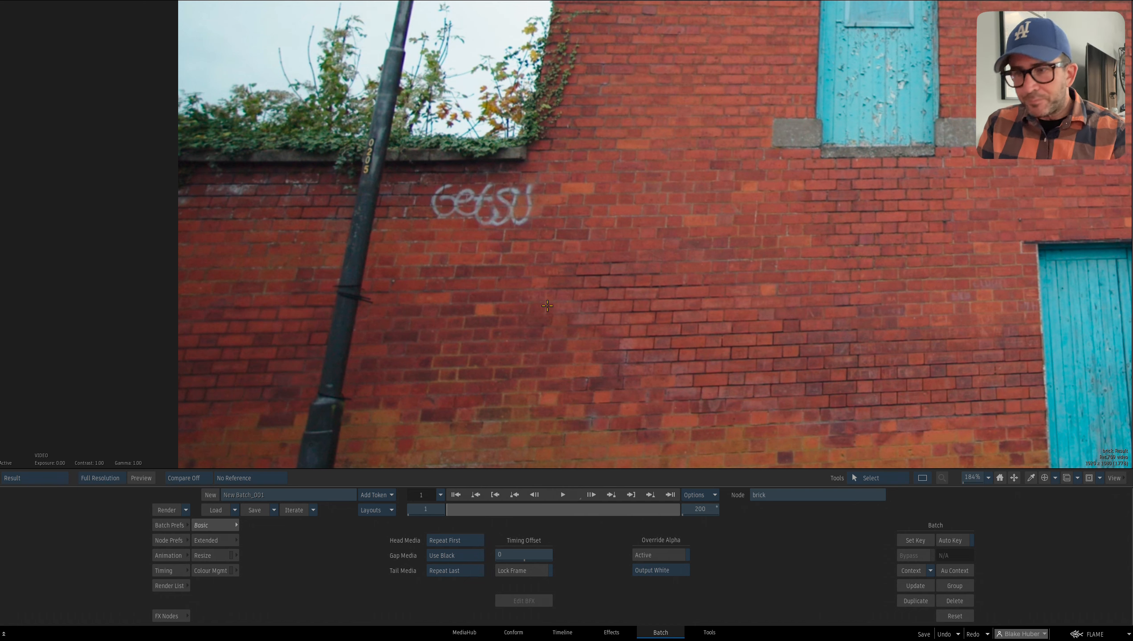
- Move the brick clip node just above the result clip node in the batch schematic
{"action": "key", "text": "grave"}
{"action": "left_click_drag", "start_coordinate": [565, 291], "coordinate": [553, 251]}
{"action": "key", "text": "ctrl+Down"}
{"action": "left_click_drag", "start_coordinate": [400, 193], "coordinate": [349, 193]}
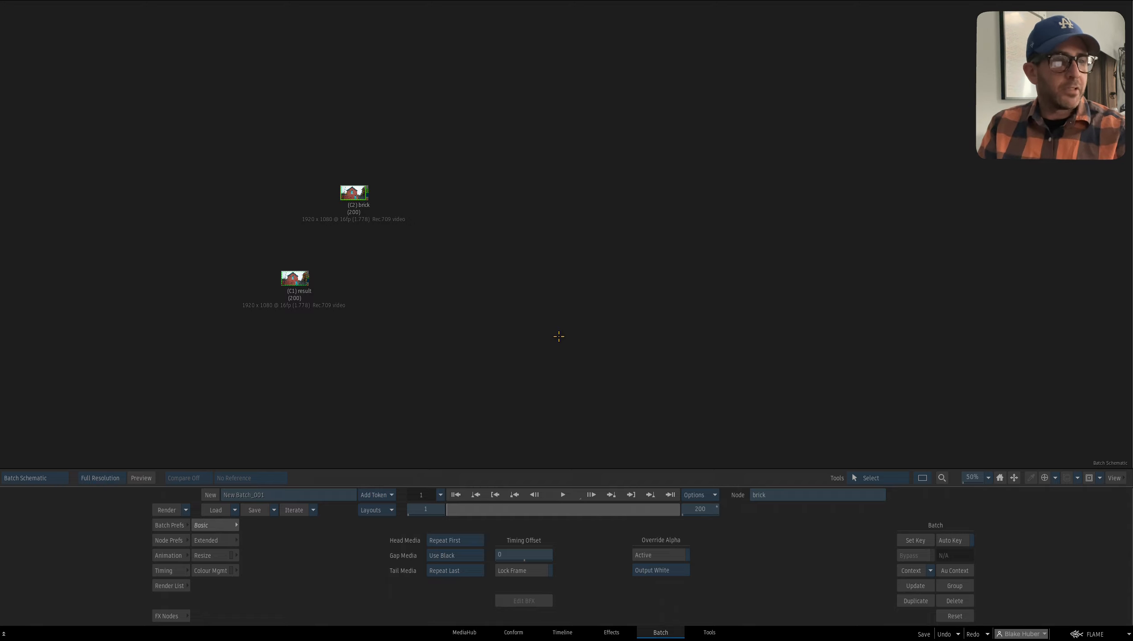
{"action": "left_click_drag", "start_coordinate": [347, 202], "coordinate": [307, 224]}
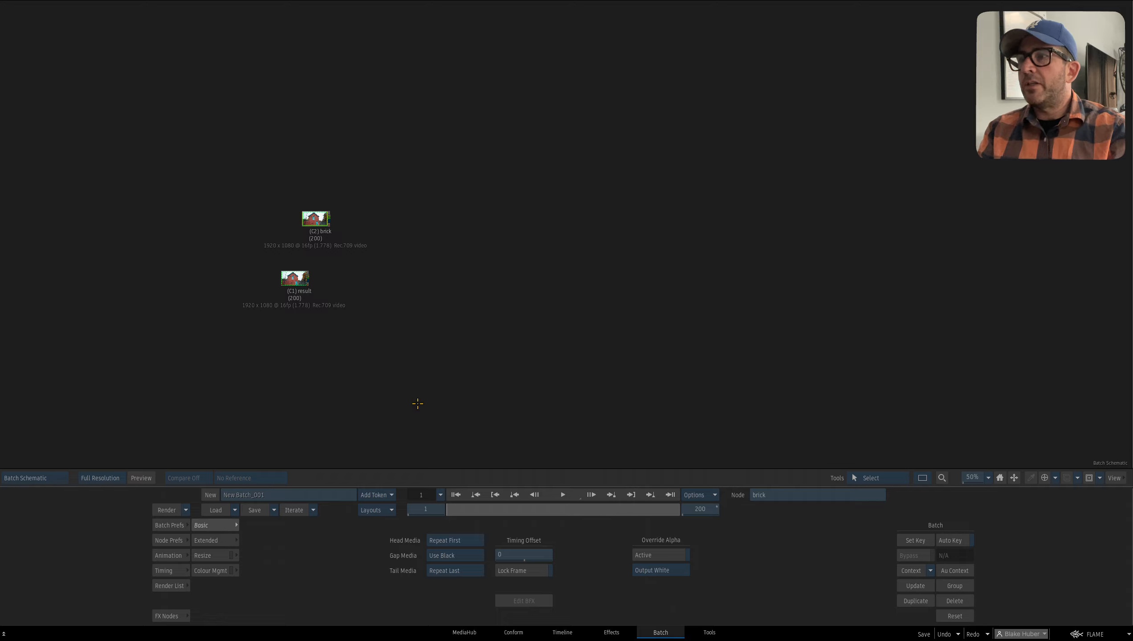
- Preview the camera move in the brick clip by jumping ahead in the timeline, and return to the first frame
{"action": "key", "text": "F4"}
{"action": "key", "text": "shift+Right"}
{"action": "key", "text": "shift+Right"}
{"action": "left_click_drag", "start_coordinate": [527, 385], "coordinate": [487, 386]}
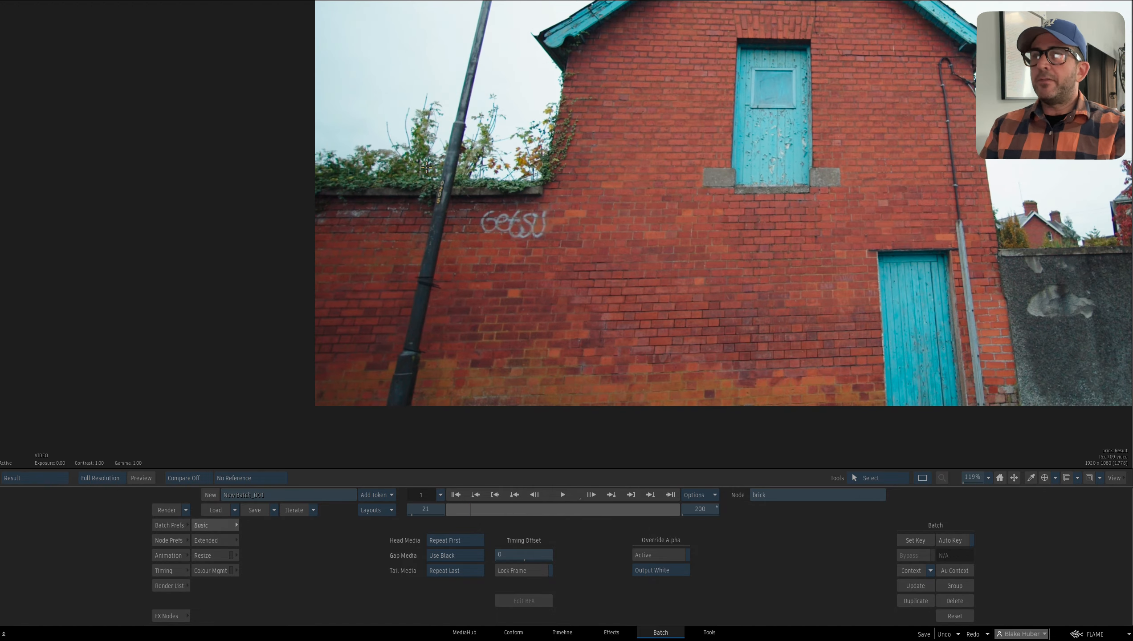
{"action": "left_click_drag", "start_coordinate": [470, 510], "coordinate": [447, 495]}
{"action": "key", "text": "Escape"}
- Add an Action node to the batch schematic, connect the brick clip to it and view its output
{"action": "left_click", "coordinate": [171, 616]}
{"action": "left_click_drag", "start_coordinate": [371, 579], "coordinate": [489, 231]}
{"action": "left_click_drag", "start_coordinate": [324, 229], "coordinate": [322, 232]}
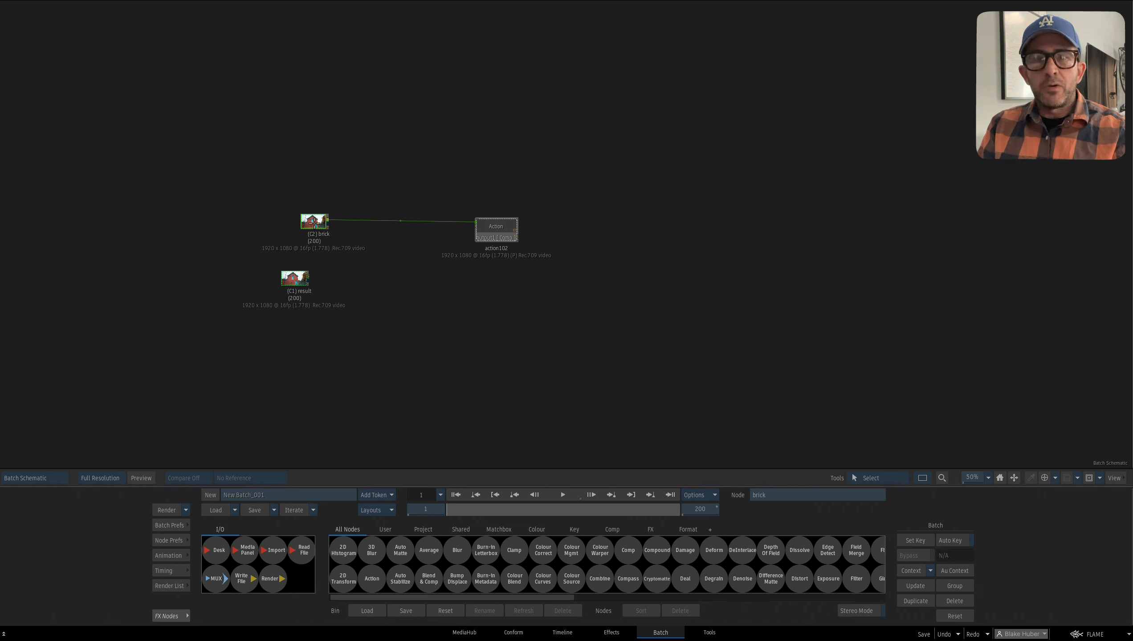
{"action": "key", "text": "p"}
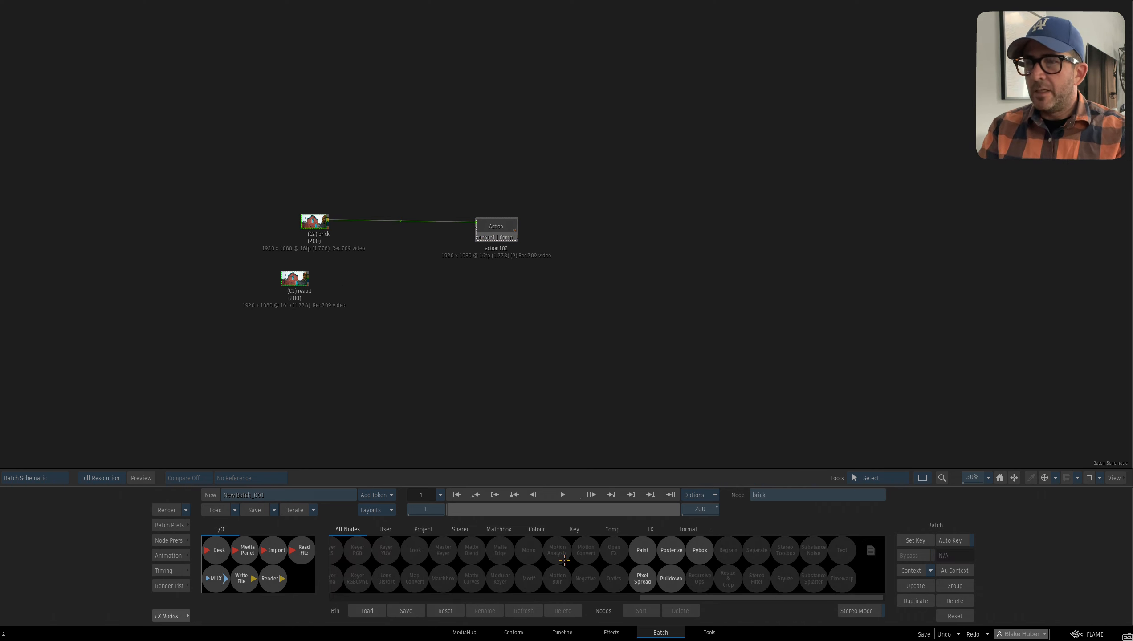
{"action": "left_click_drag", "start_coordinate": [486, 241], "coordinate": [474, 249]}
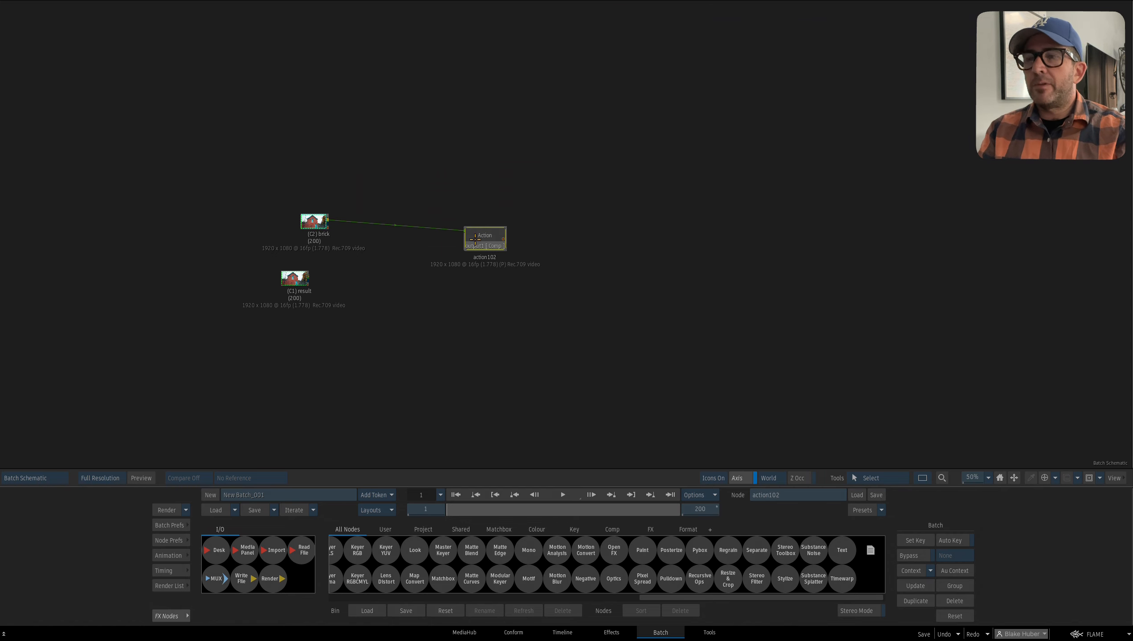
{"action": "key", "text": "F4"}
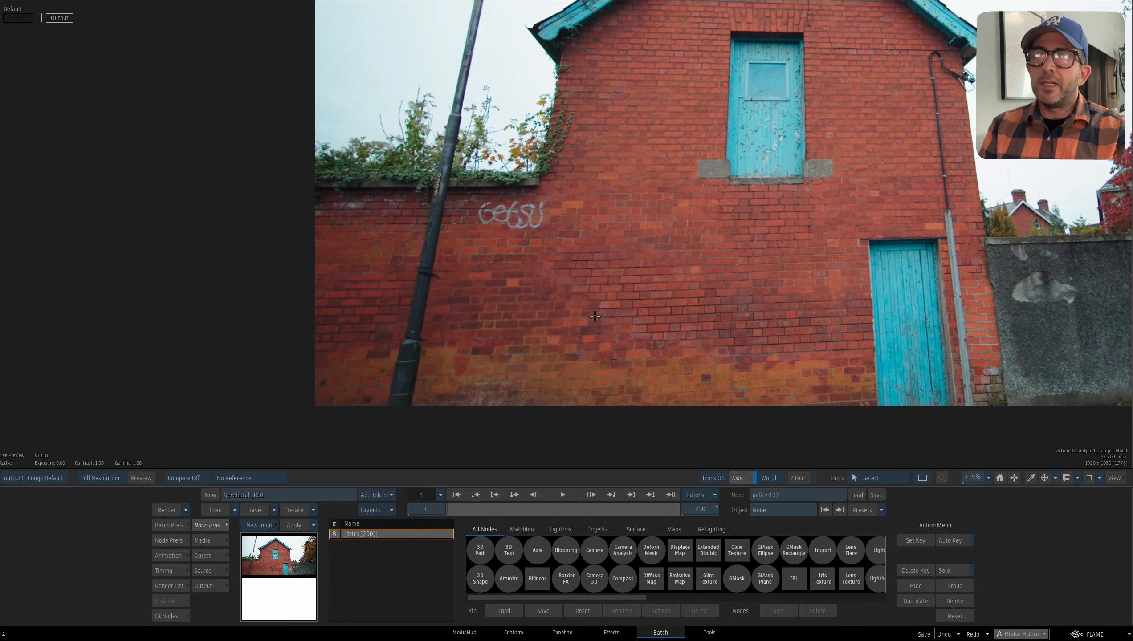
- Add a Perspective Grid node inside the Action schematic, open its settings and display it over the brick image
{"action": "key", "text": "Tab"}
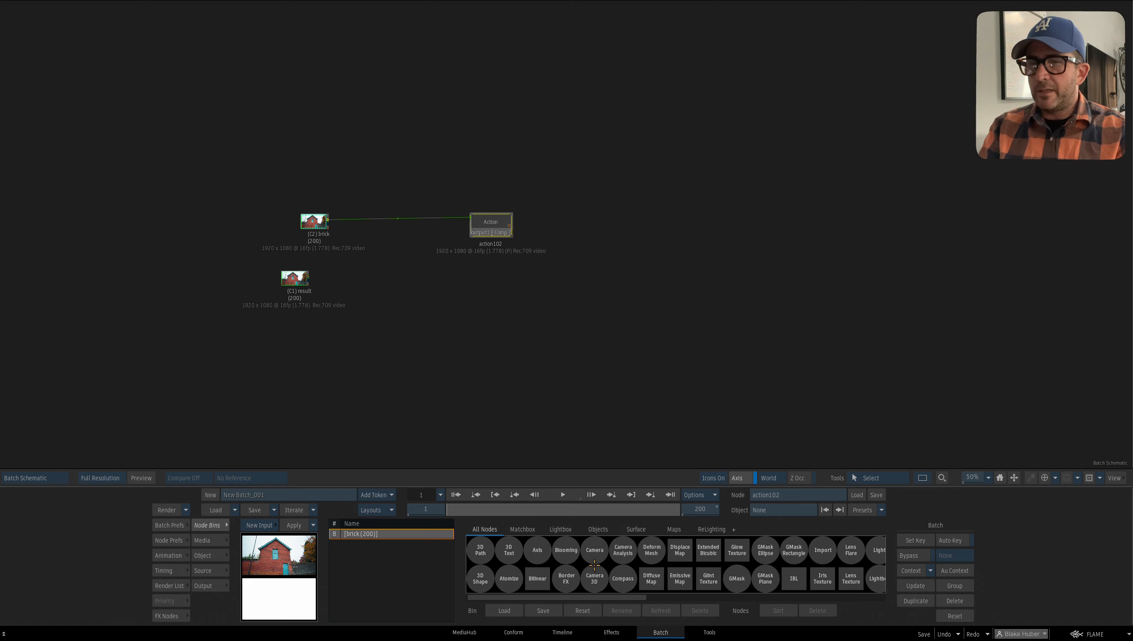
{"action": "type", "text": "p"}
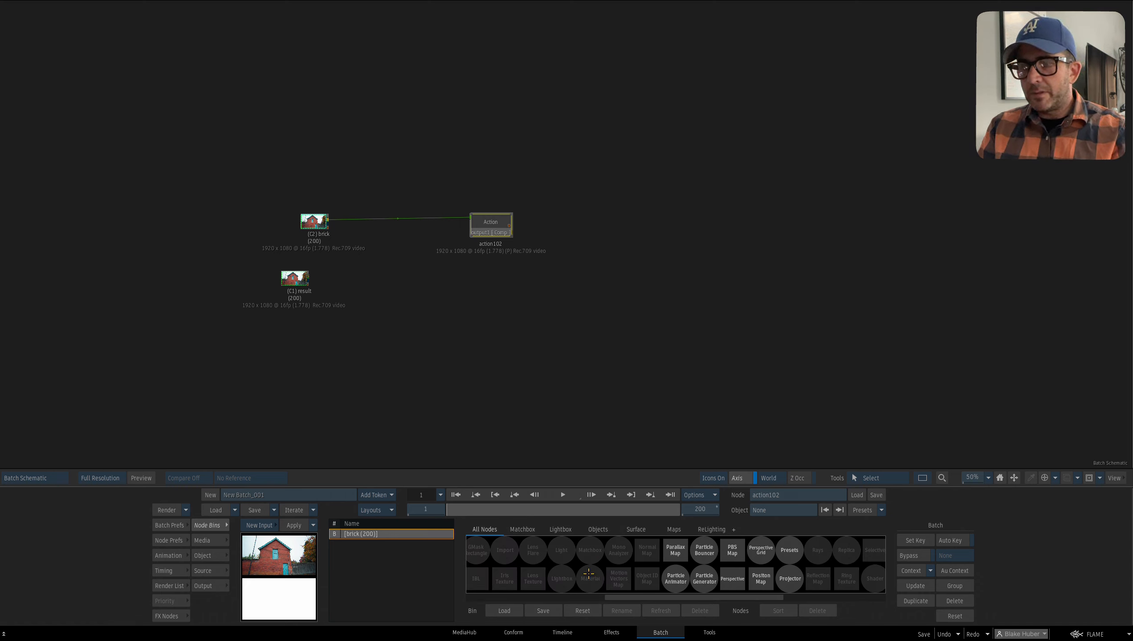
{"action": "double_click", "coordinate": [500, 232]}
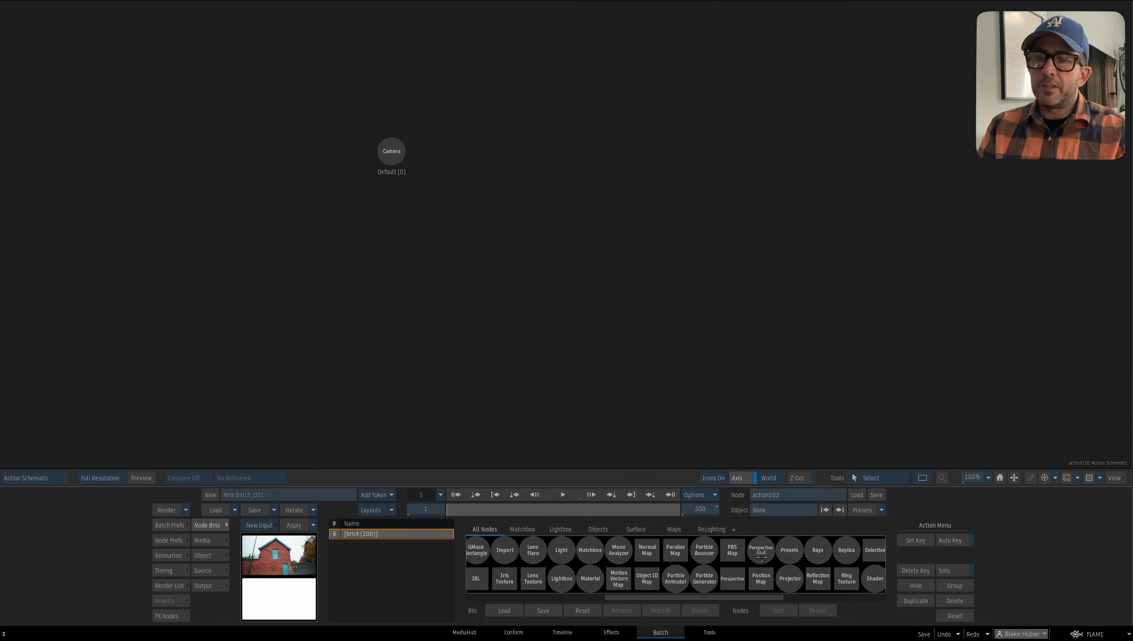
{"action": "left_click_drag", "start_coordinate": [760, 552], "coordinate": [421, 334]}
{"action": "double_click", "coordinate": [607, 219]}
{"action": "key", "text": "F4"}
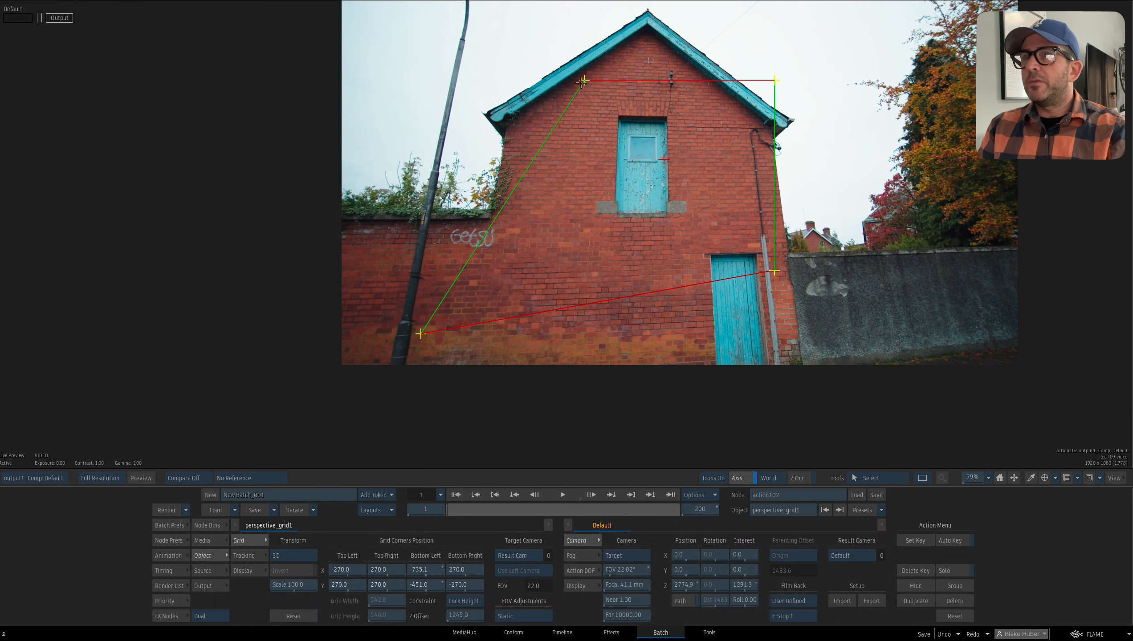
- Place the grid's top-left, top-right and bottom-right corners around the graffiti at about (-701, -127), (-369, -137) and (-389, -381)
{"action": "left_click_drag", "start_coordinate": [582, 81], "coordinate": [437, 214]}
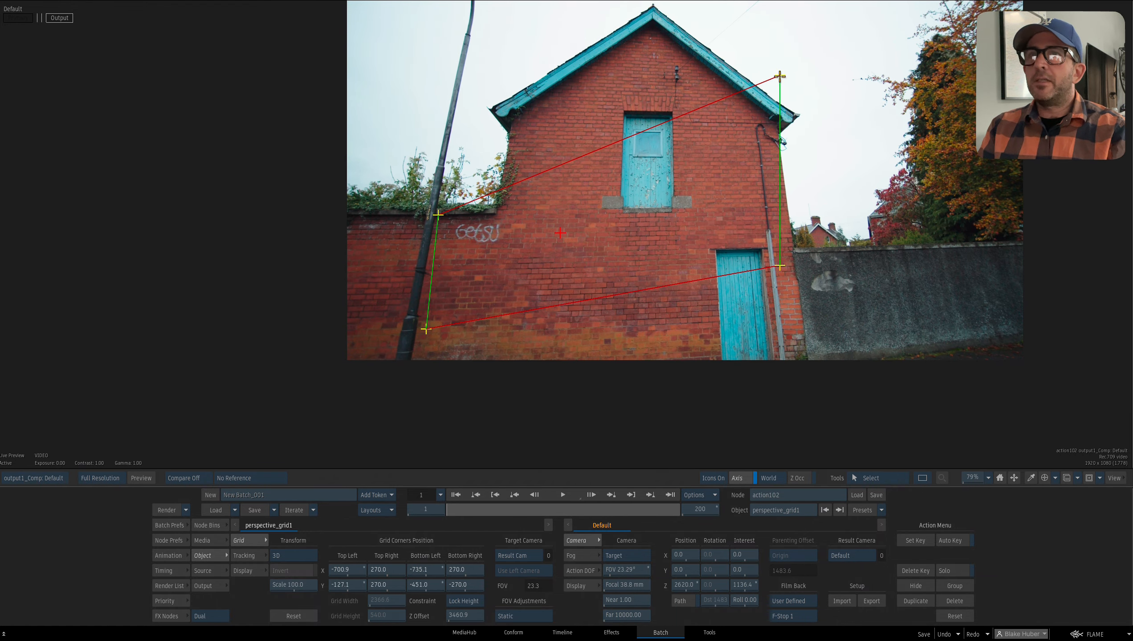
{"action": "left_click_drag", "start_coordinate": [780, 76], "coordinate": [556, 218]}
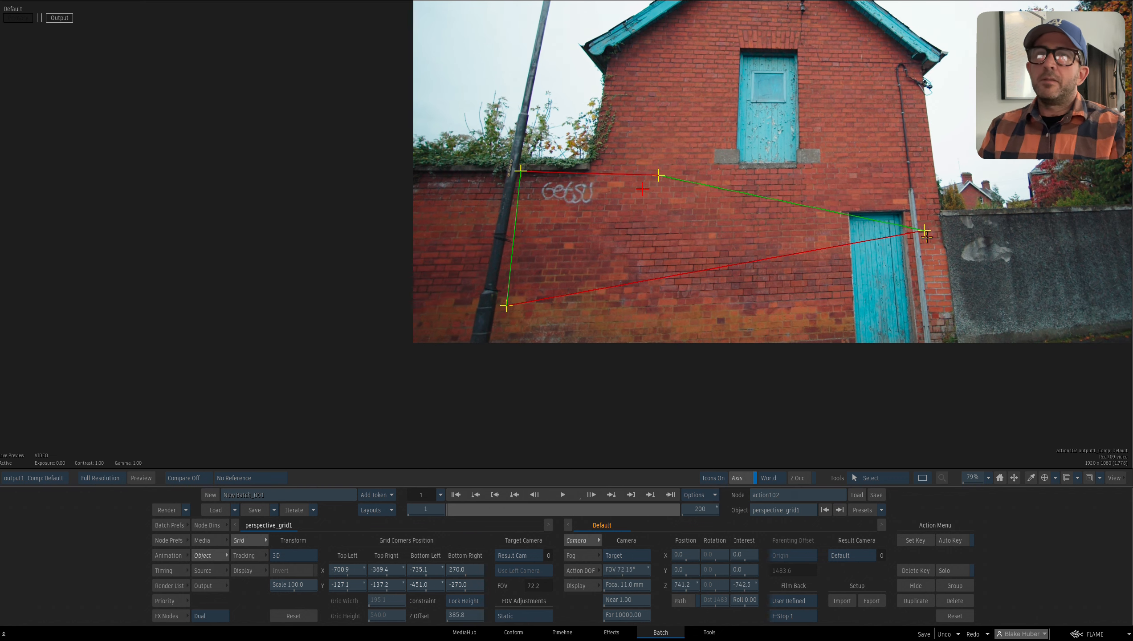
{"action": "left_click_drag", "start_coordinate": [925, 236], "coordinate": [653, 293]}
{"action": "scroll", "coordinate": [653, 292], "scroll_direction": "up", "scroll_amount": 2}
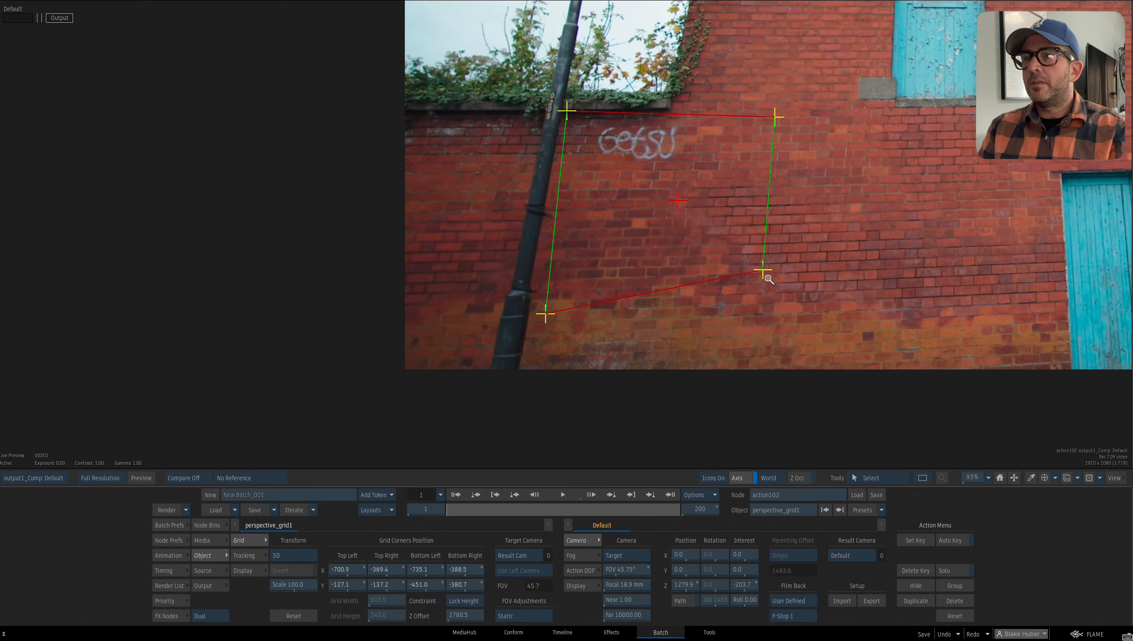
- Fine-tune the four grid corners to the brick rows at about (-709, -130), (-370, -125), (-754, -363) and (-387, -355)
{"action": "left_click_drag", "start_coordinate": [768, 279], "coordinate": [796, 276]}
{"action": "left_click_drag", "start_coordinate": [543, 323], "coordinate": [531, 271]}
{"action": "left_click_drag", "start_coordinate": [578, 122], "coordinate": [557, 146]}
{"action": "left_click_drag", "start_coordinate": [800, 152], "coordinate": [799, 144]}
{"action": "left_click_drag", "start_coordinate": [785, 324], "coordinate": [786, 319]}
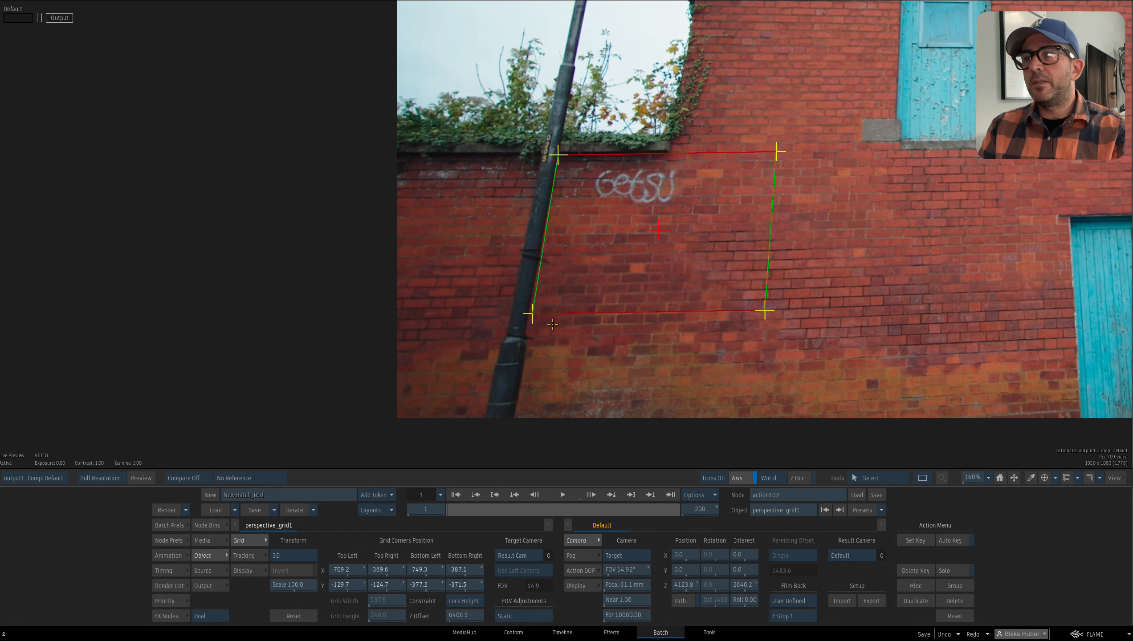
{"action": "left_click_drag", "start_coordinate": [531, 313], "coordinate": [528, 306]}
{"action": "left_click_drag", "start_coordinate": [765, 310], "coordinate": [733, 286]}
- Add a GMask node with its axis as a child of the Perspective Grid in the Action schematic
{"action": "key", "text": "grave"}
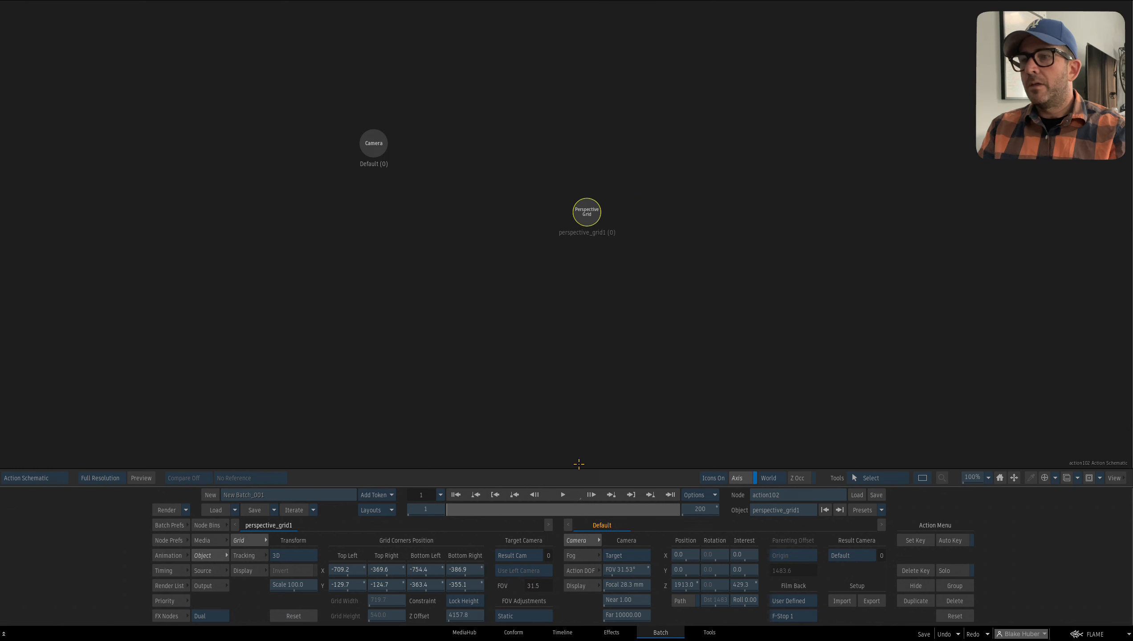
{"action": "left_click", "coordinate": [209, 525]}
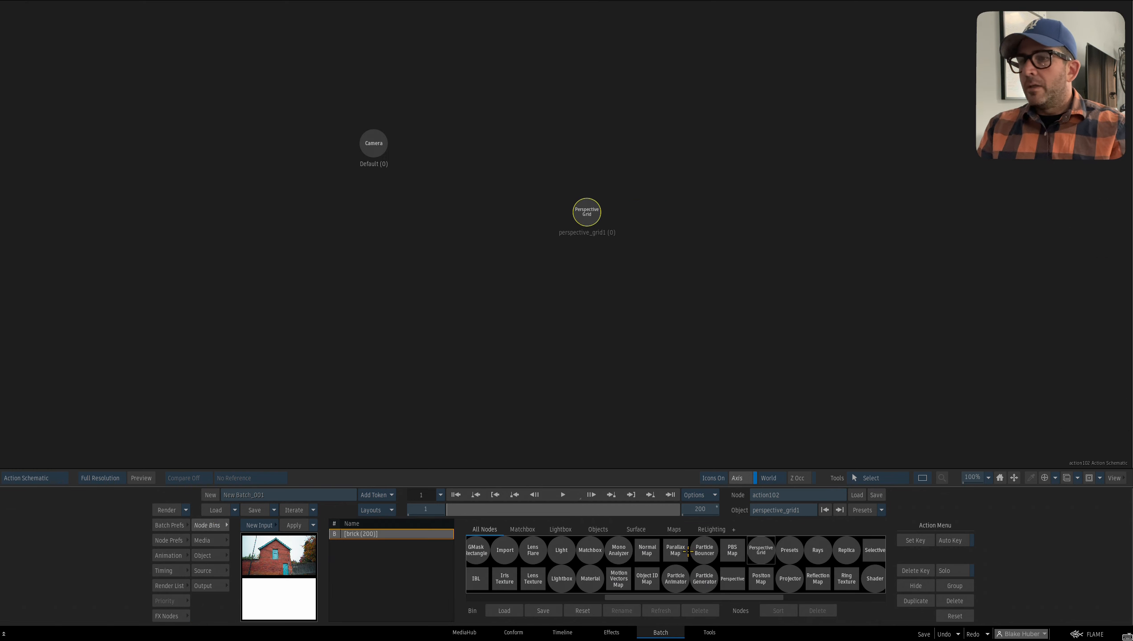
{"action": "double_click", "coordinate": [707, 585]}
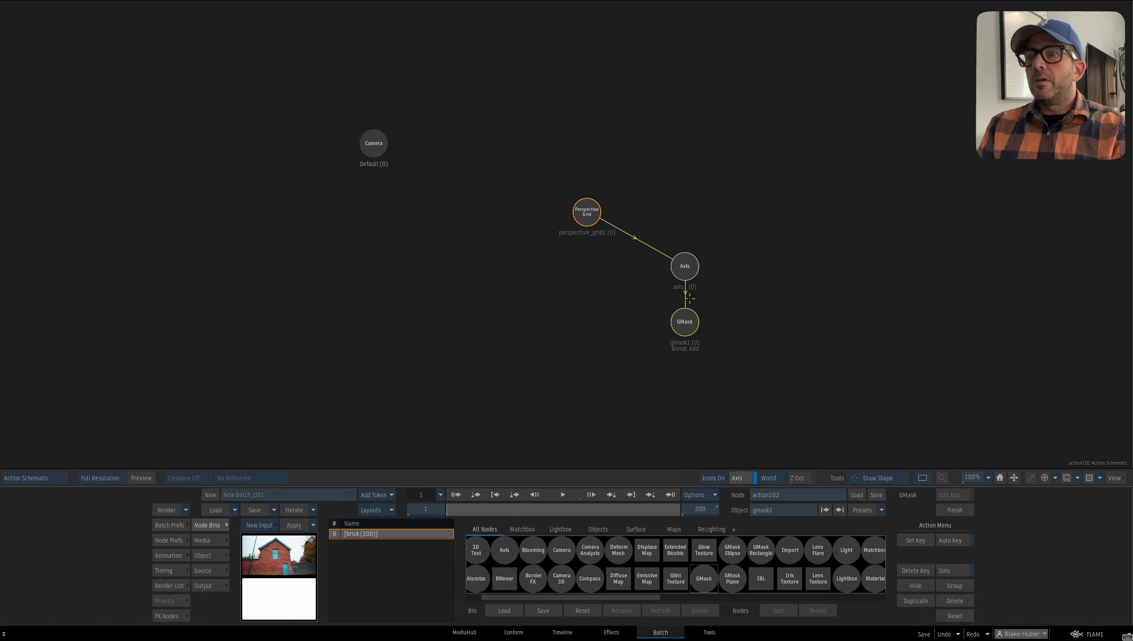
- Draw a closed mask over the brick wall from the lamp post to beyond the upper door's sill, enclosing the graffiti
{"action": "key", "text": "grave"}
{"action": "left_click_drag", "start_coordinate": [603, 240], "coordinate": [588, 209]}
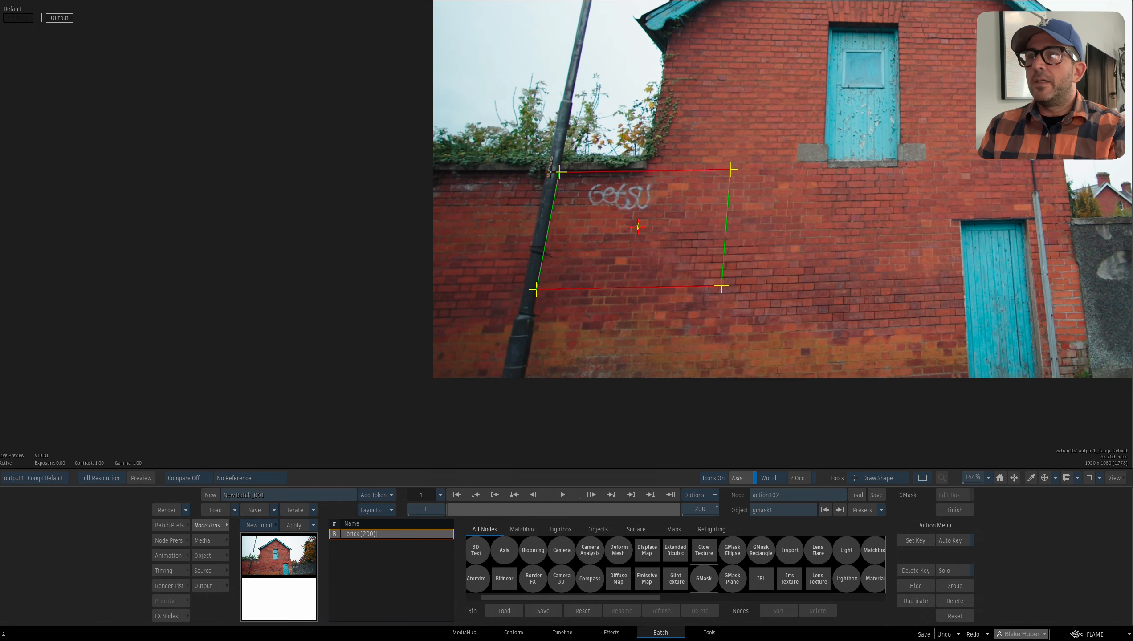
{"action": "left_click", "coordinate": [563, 162]}
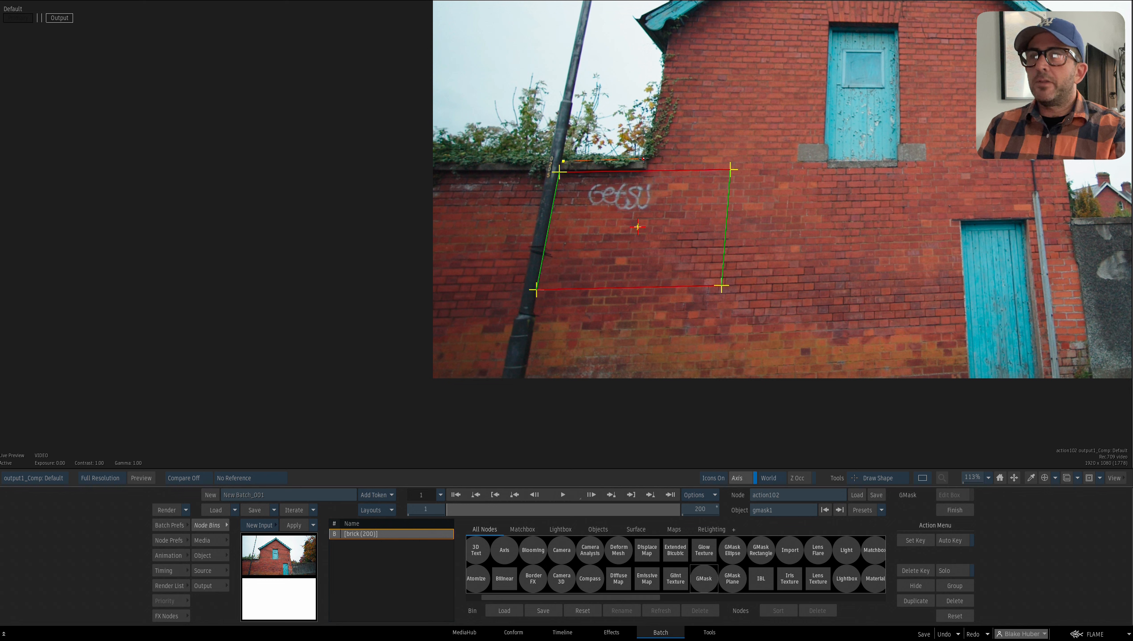
{"action": "left_click", "coordinate": [827, 160]}
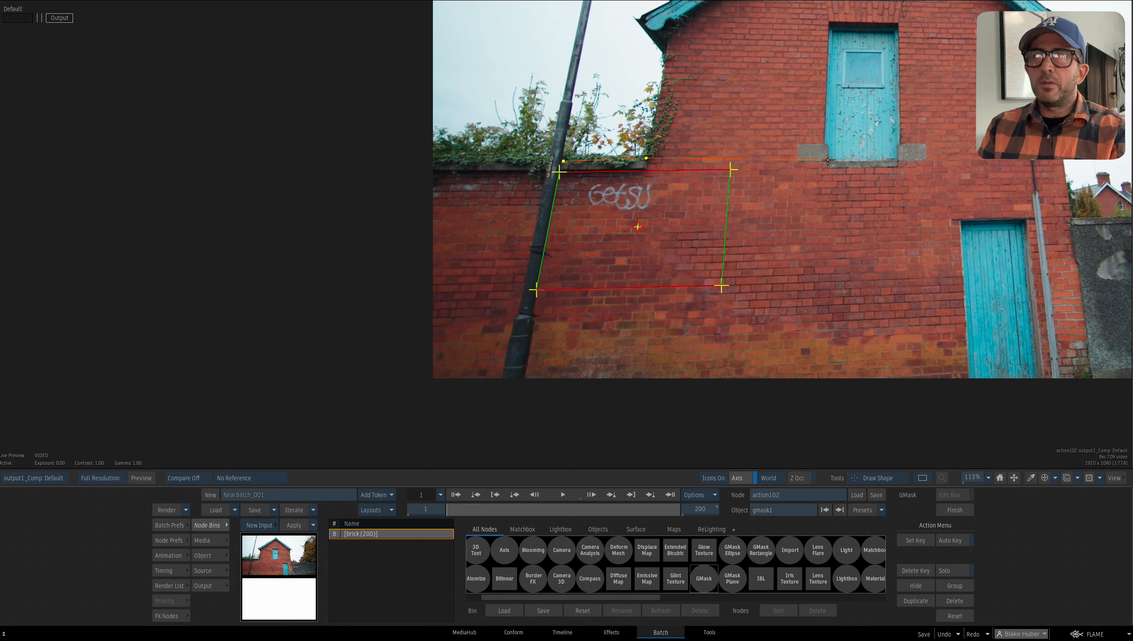
{"action": "left_click", "coordinate": [908, 160]}
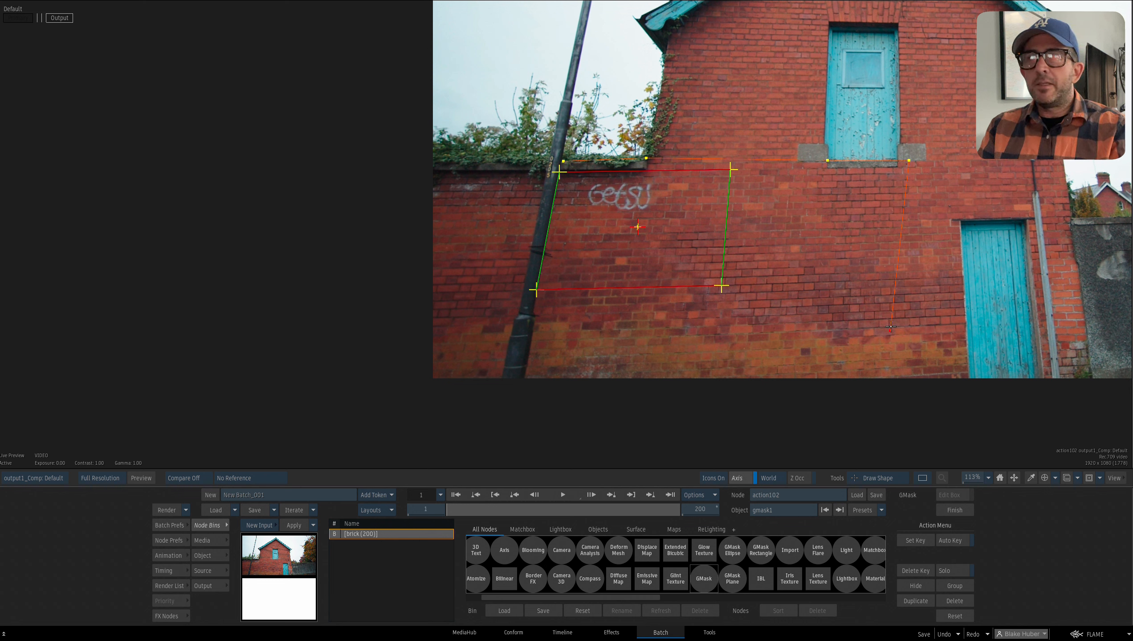
{"action": "left_click", "coordinate": [911, 299]}
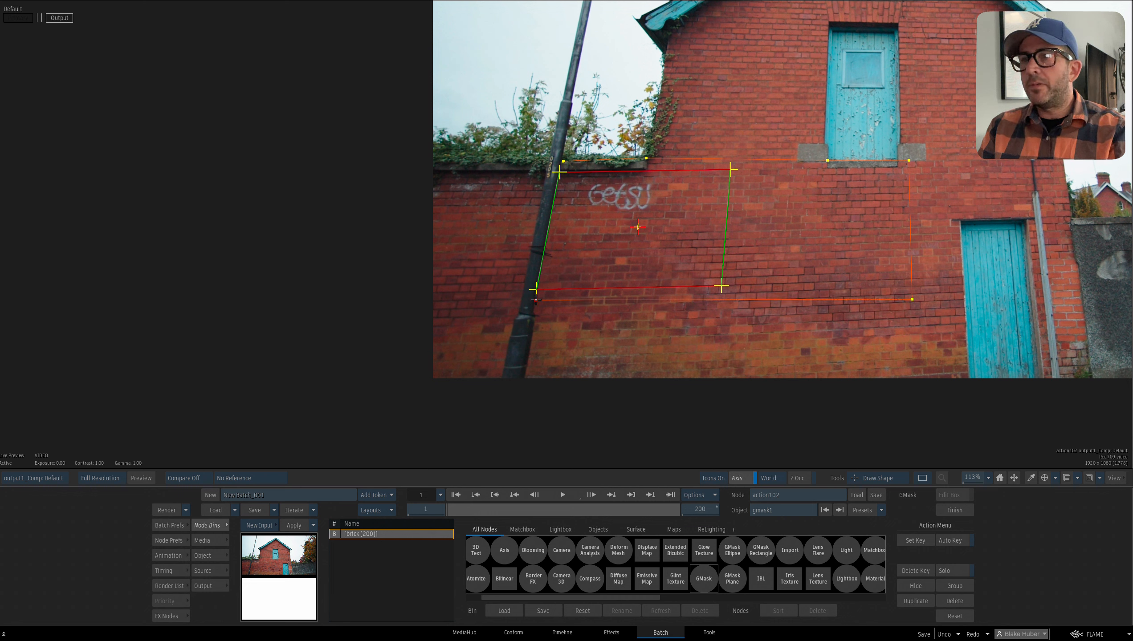
{"action": "left_click", "coordinate": [536, 299]}
{"action": "left_click", "coordinate": [563, 161]}
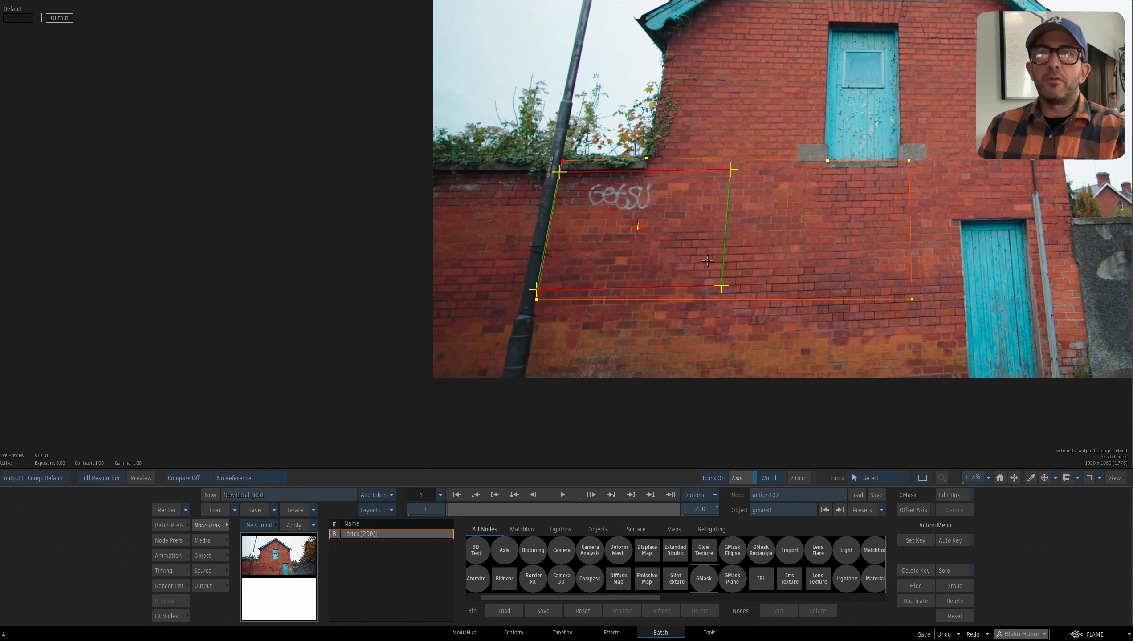
- Open the Perspective Grid's tracking settings and set the inclusive analysis constraint to GMasks
{"action": "key", "text": "grave"}
{"action": "left_click", "coordinate": [581, 216]}
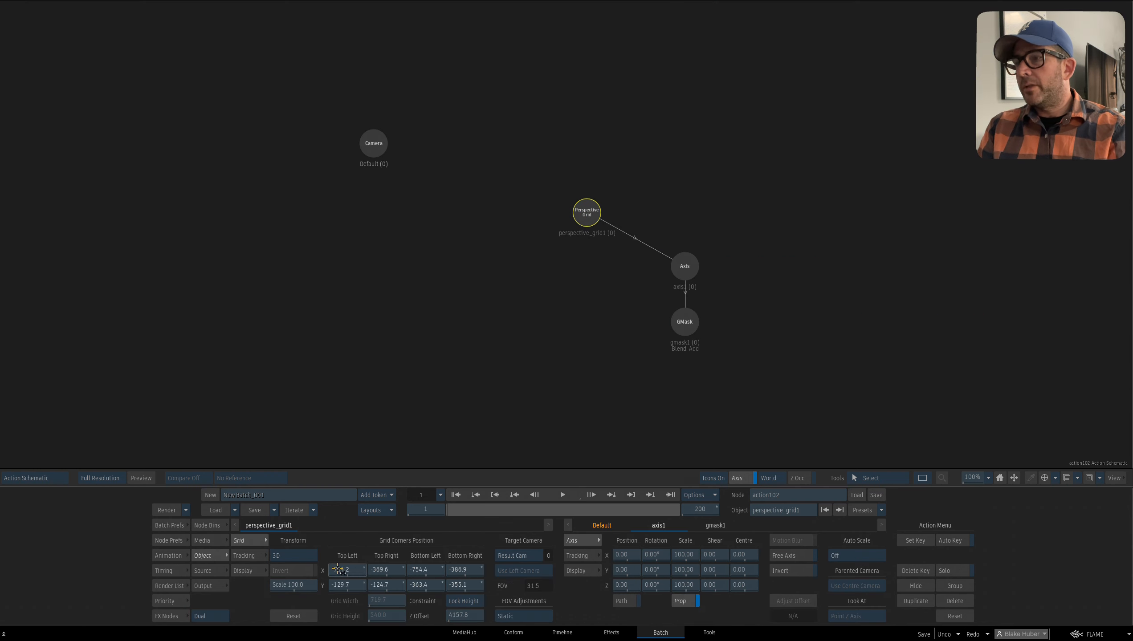
{"action": "key", "text": "grave"}
{"action": "left_click", "coordinate": [249, 555]}
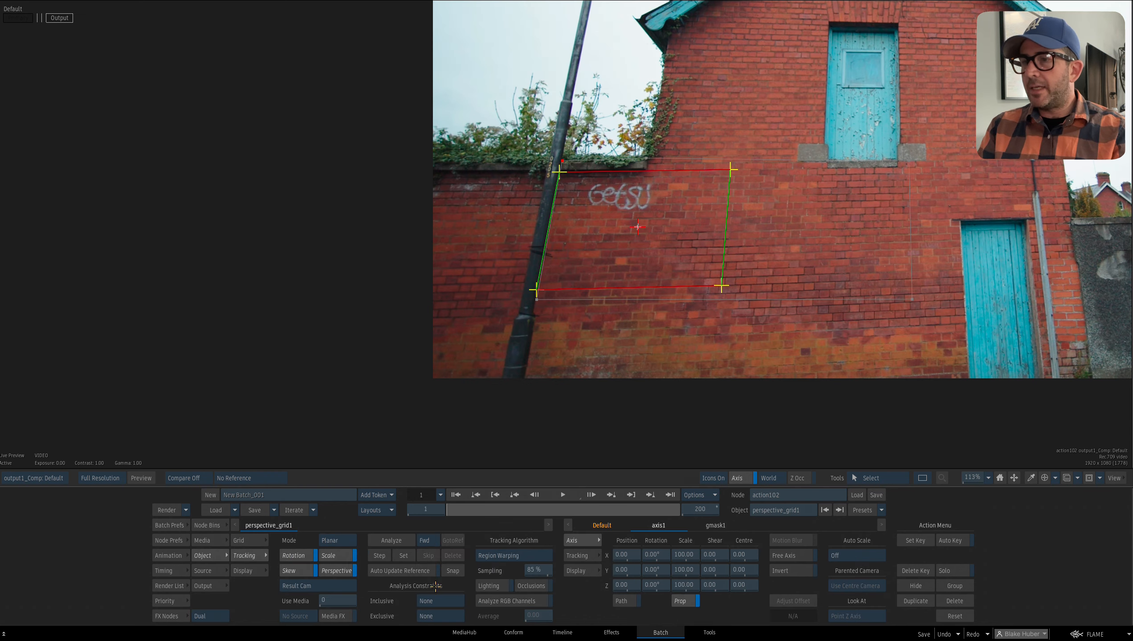
{"action": "left_click", "coordinate": [444, 600]}
{"action": "left_click", "coordinate": [447, 588]}
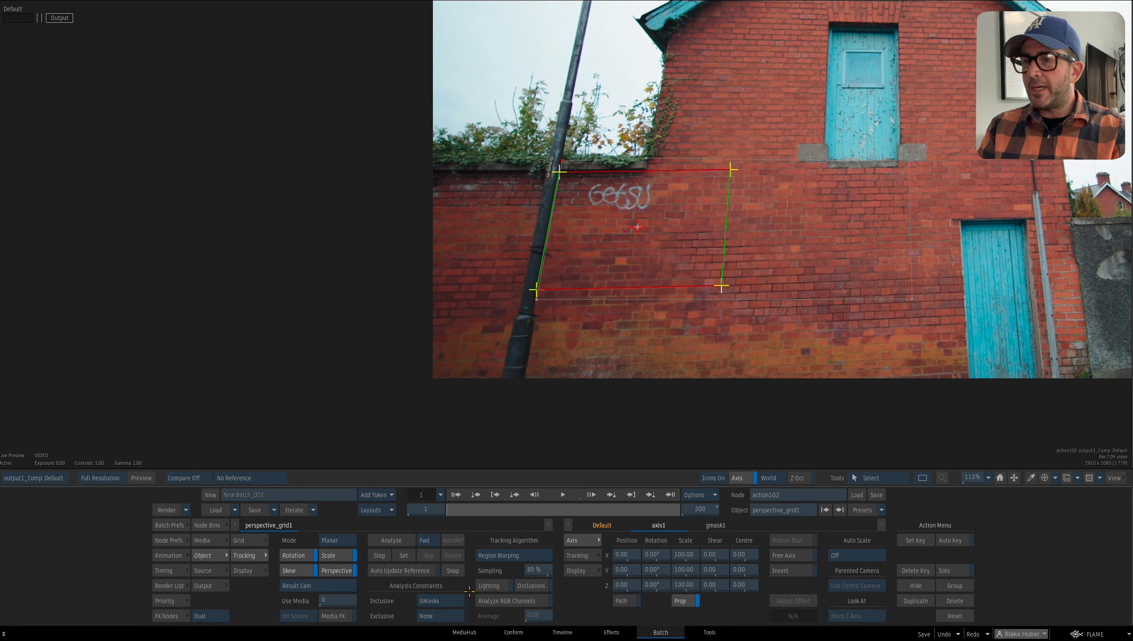
- Snap the tracking reference at frame 1, analyze the planar track forward through frame 200, and return to the Action schematic
{"action": "key", "text": "F8"}
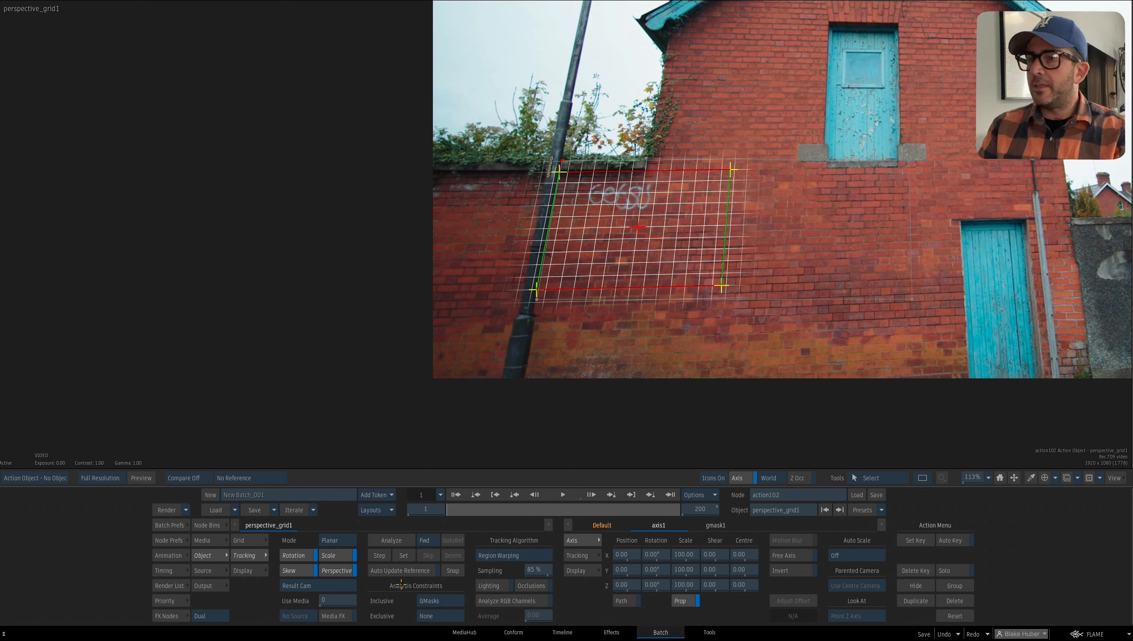
{"action": "left_click", "coordinate": [452, 571]}
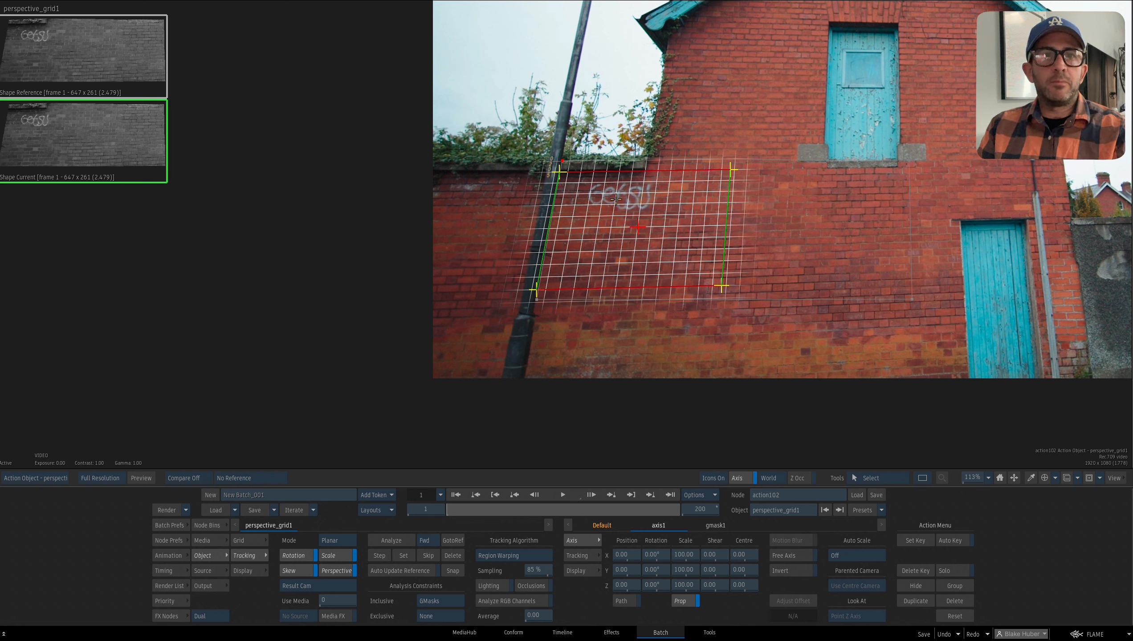
{"action": "left_click", "coordinate": [391, 541]}
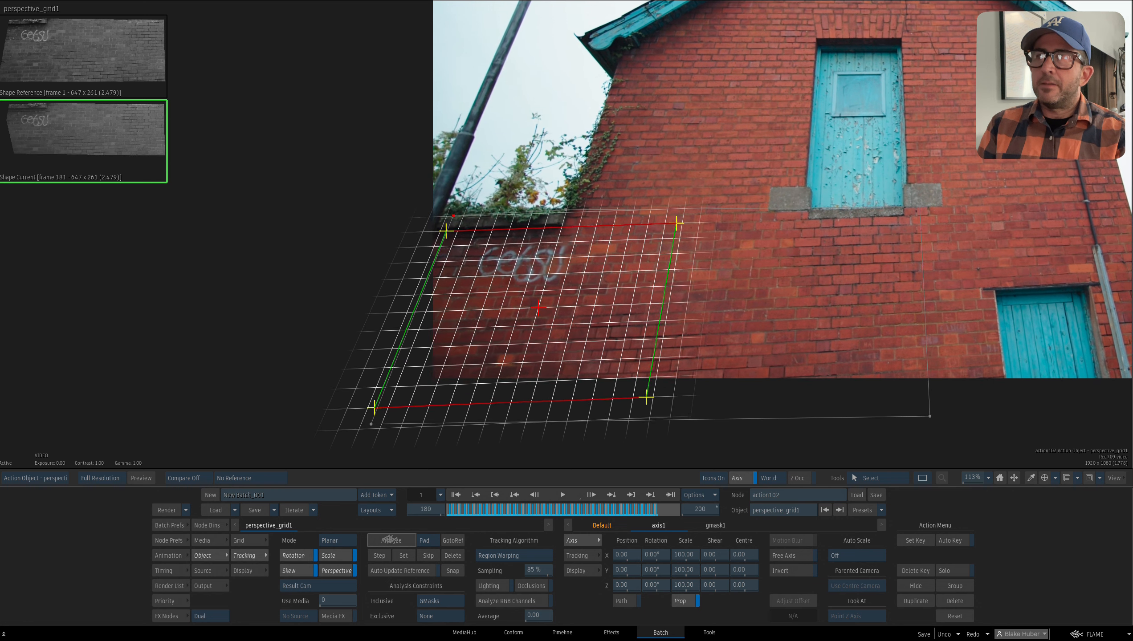
{"action": "key", "text": "F8"}
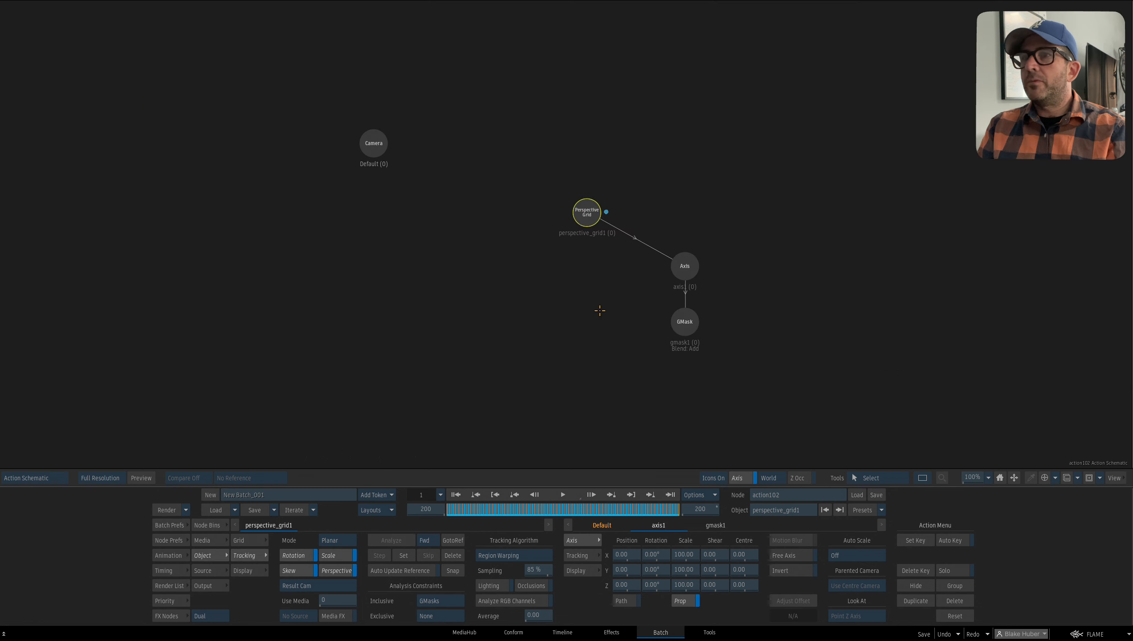
- Hide the GMask, add a new media input to Action, and connect the brick clip to it as a surface
{"action": "left_click_drag", "start_coordinate": [688, 329], "coordinate": [684, 330]}
{"action": "key", "text": "h"}
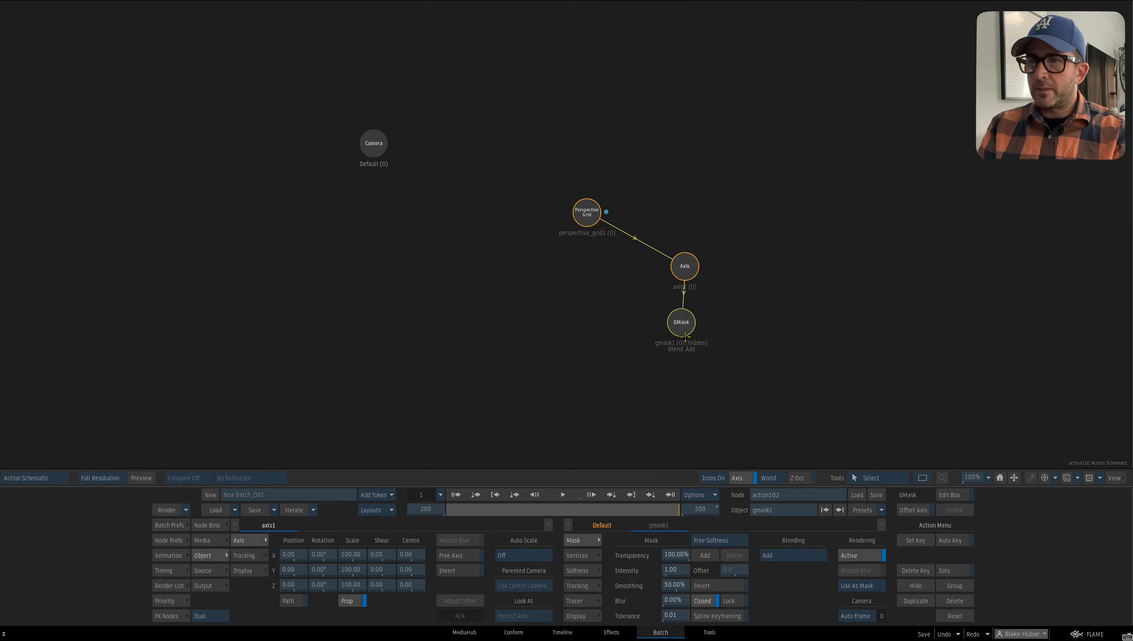
{"action": "left_click", "coordinate": [582, 213]}
{"action": "left_click", "coordinate": [224, 526]}
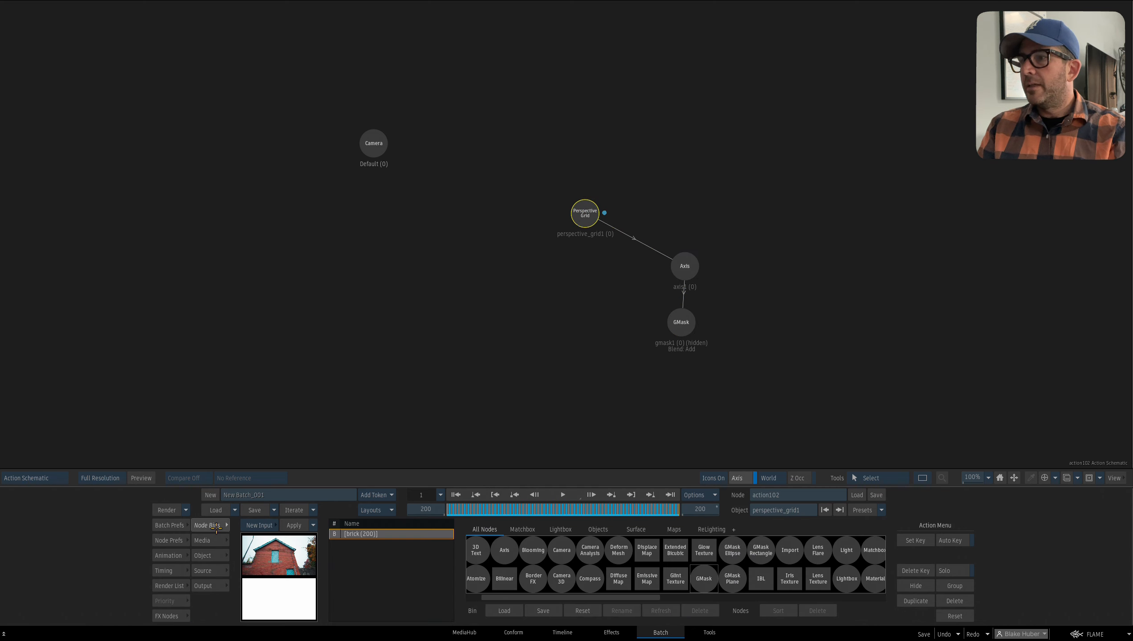
{"action": "key", "text": "n"}
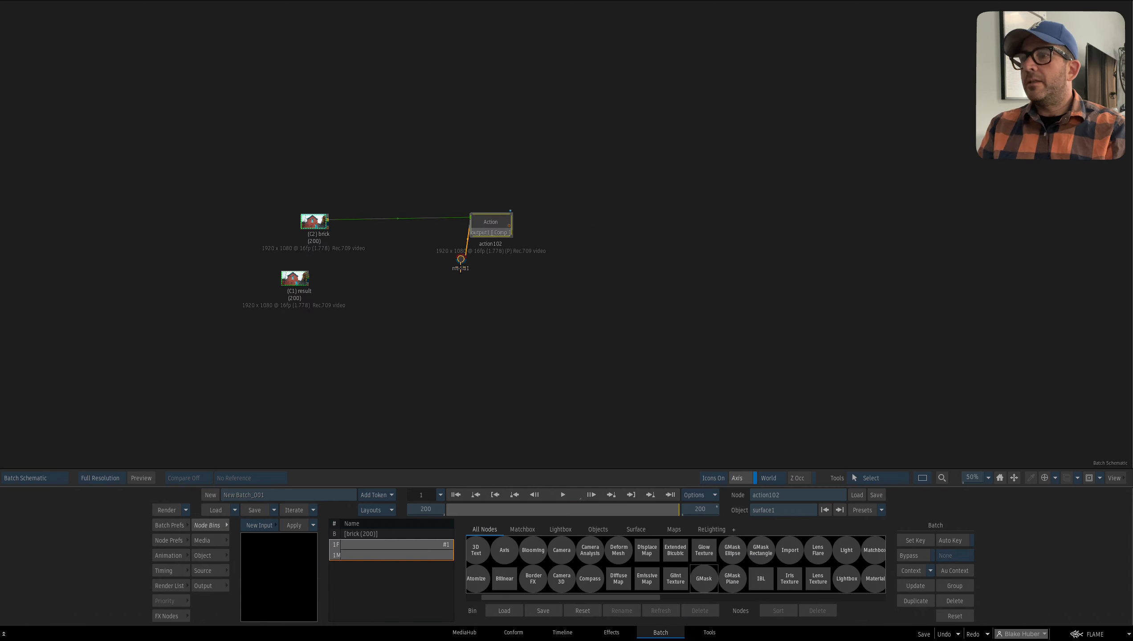
{"action": "left_click_drag", "start_coordinate": [460, 260], "coordinate": [346, 228]}
{"action": "key", "text": "Escape"}
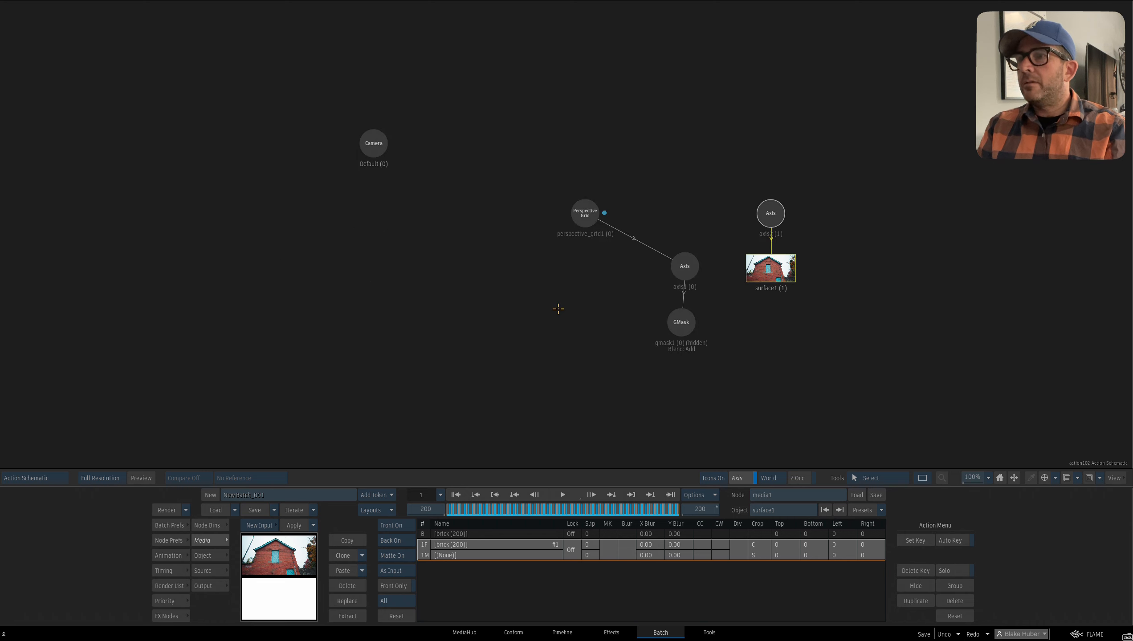
- Move the brick surface's axis below the Perspective Grid and parent it to the grid
{"action": "left_click", "coordinate": [580, 213]}
{"action": "left_click_drag", "start_coordinate": [762, 215], "coordinate": [539, 296]}
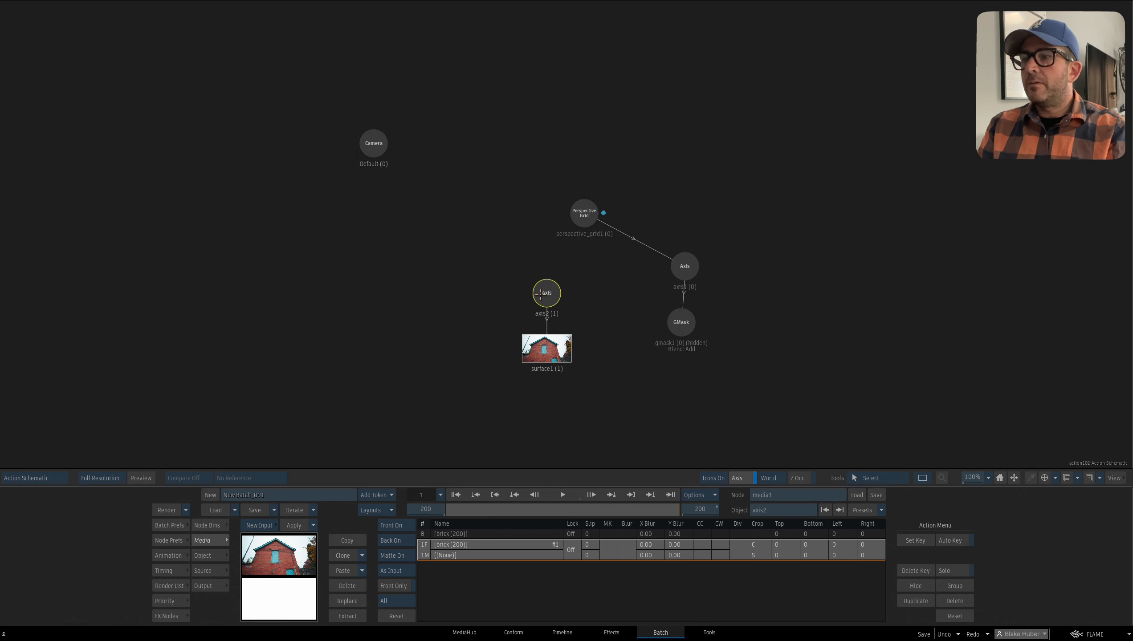
{"action": "double_click", "coordinate": [540, 296]}
{"action": "left_click_drag", "start_coordinate": [575, 214], "coordinate": [557, 298]}
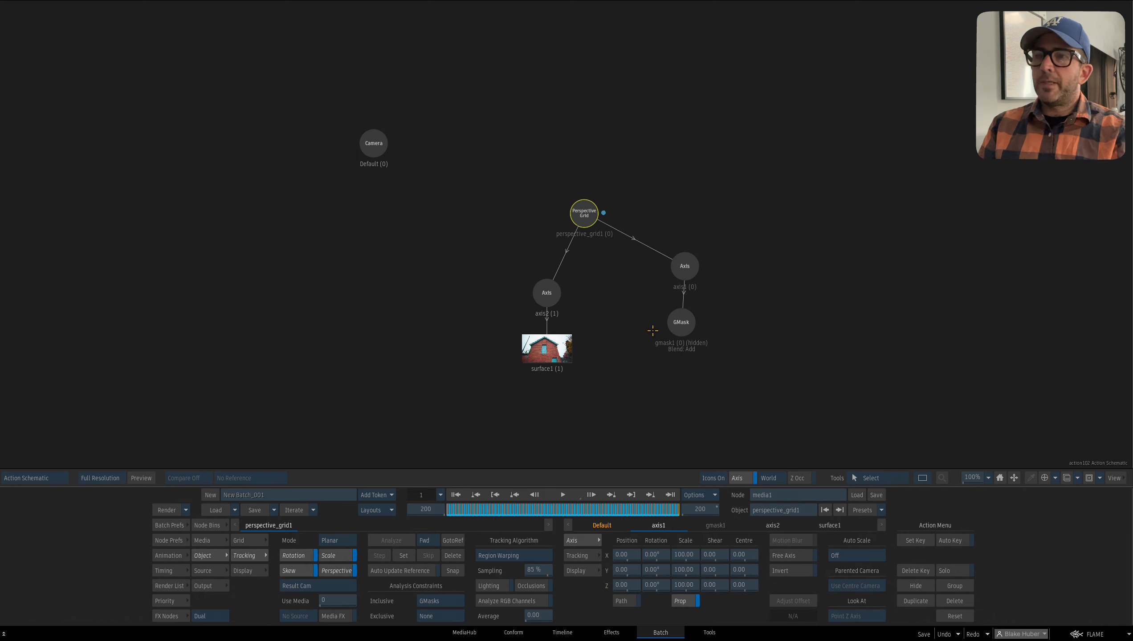
{"action": "left_click", "coordinate": [534, 352]}
- Invert the Perspective Grid's transform so the brick surface is stabilized in the Action output
{"action": "left_click", "coordinate": [581, 212]}
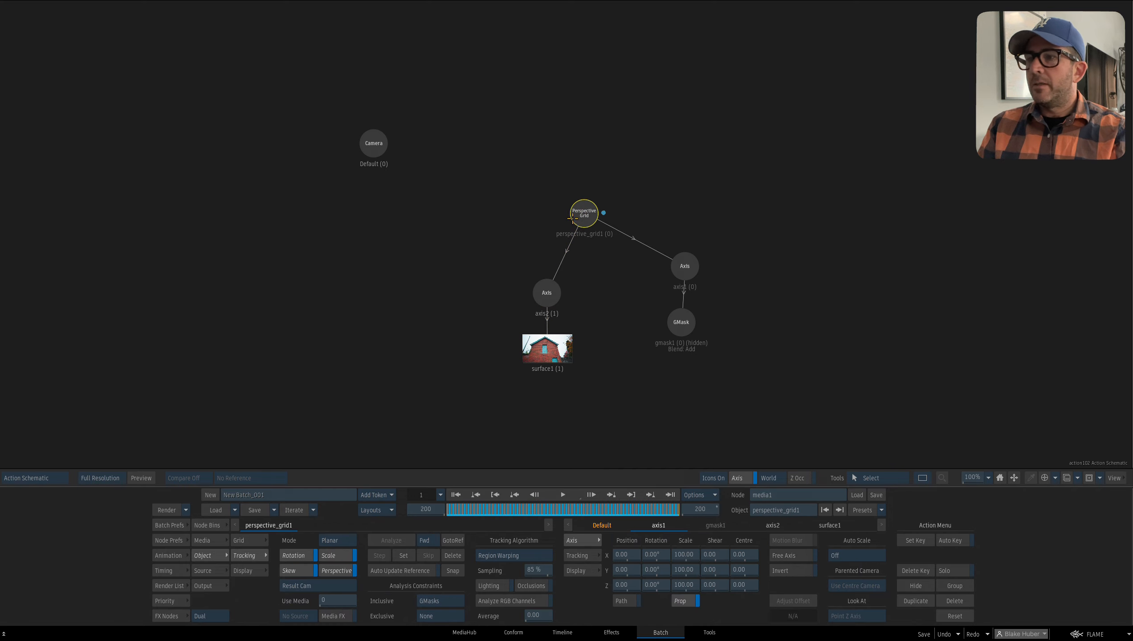
{"action": "left_click", "coordinate": [248, 544]}
{"action": "key", "text": "F4"}
{"action": "left_click", "coordinate": [294, 556]}
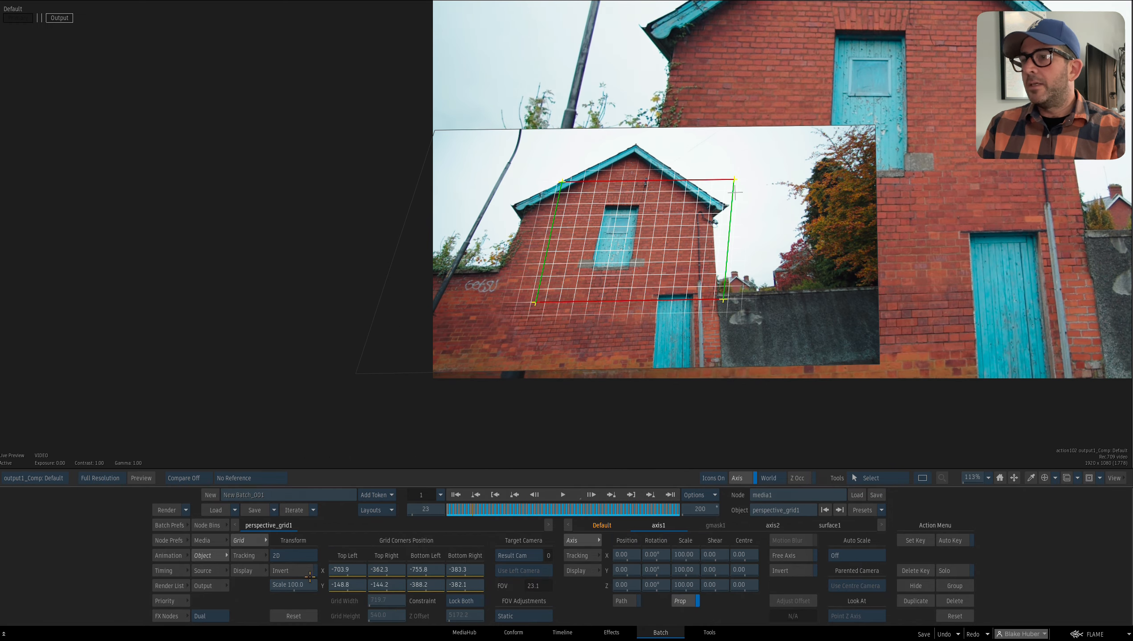
{"action": "left_click", "coordinate": [309, 576]}
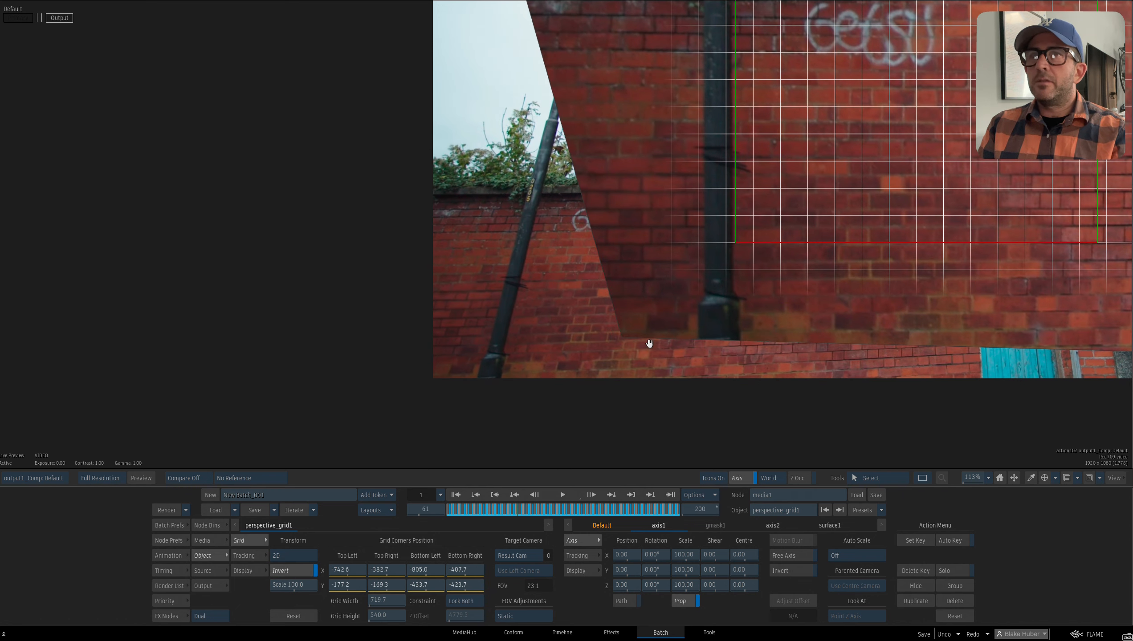
- Turn off the background in the Action media settings and return to frame 1
{"action": "left_click_drag", "start_coordinate": [649, 344], "coordinate": [516, 398]}
{"action": "left_click", "coordinate": [208, 540]}
{"action": "left_click", "coordinate": [403, 541]}
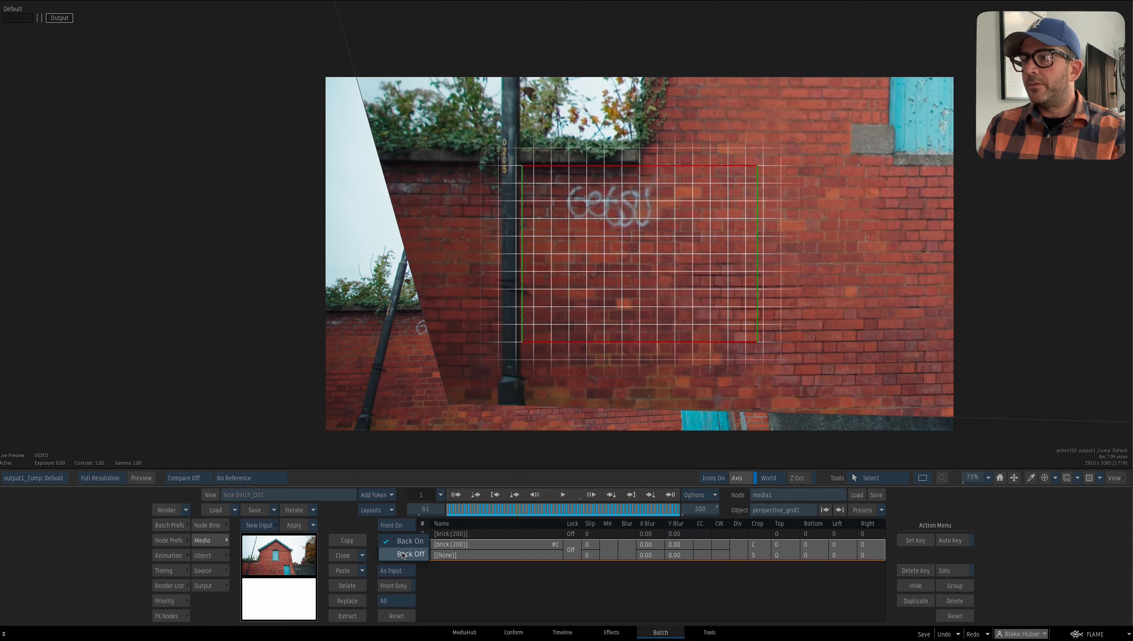
{"action": "left_click", "coordinate": [400, 554]}
{"action": "mouse_move", "coordinate": [525, 510]}
{"action": "left_mouse_down"}
{"action": "mouse_move", "coordinate": [568, 505]}
{"action": "mouse_move", "coordinate": [526, 494]}
{"action": "left_mouse_up"}
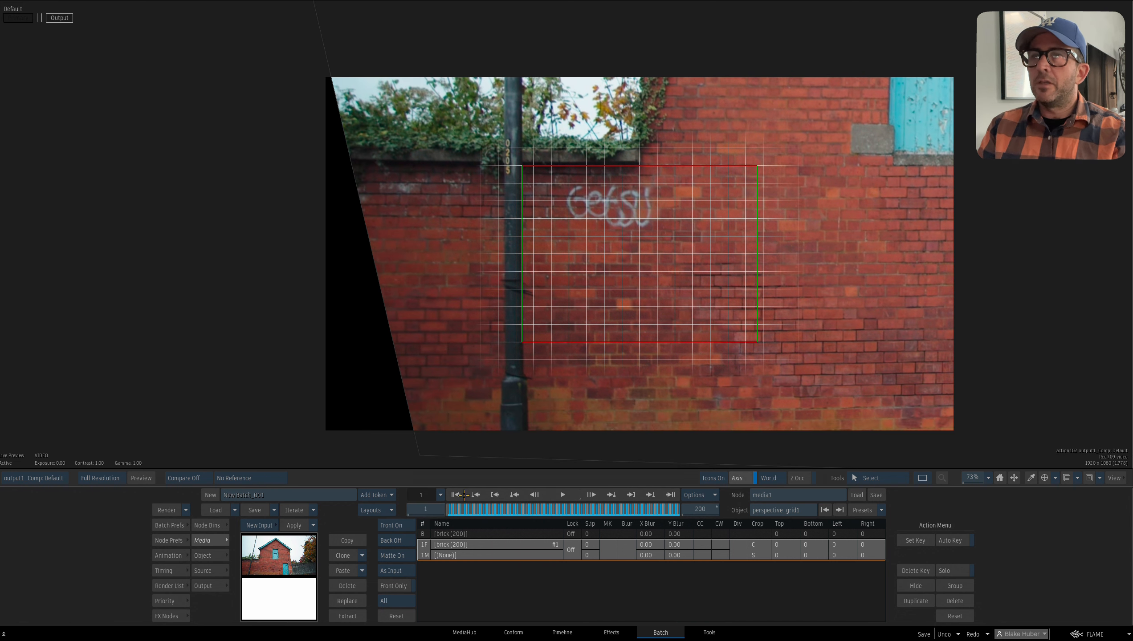
- Add a Paint node fed by the Action output in the Batch schematic and view its result
{"action": "key", "text": "Escape"}
{"action": "left_click_drag", "start_coordinate": [660, 350], "coordinate": [683, 385]}
{"action": "left_click", "coordinate": [183, 613]}
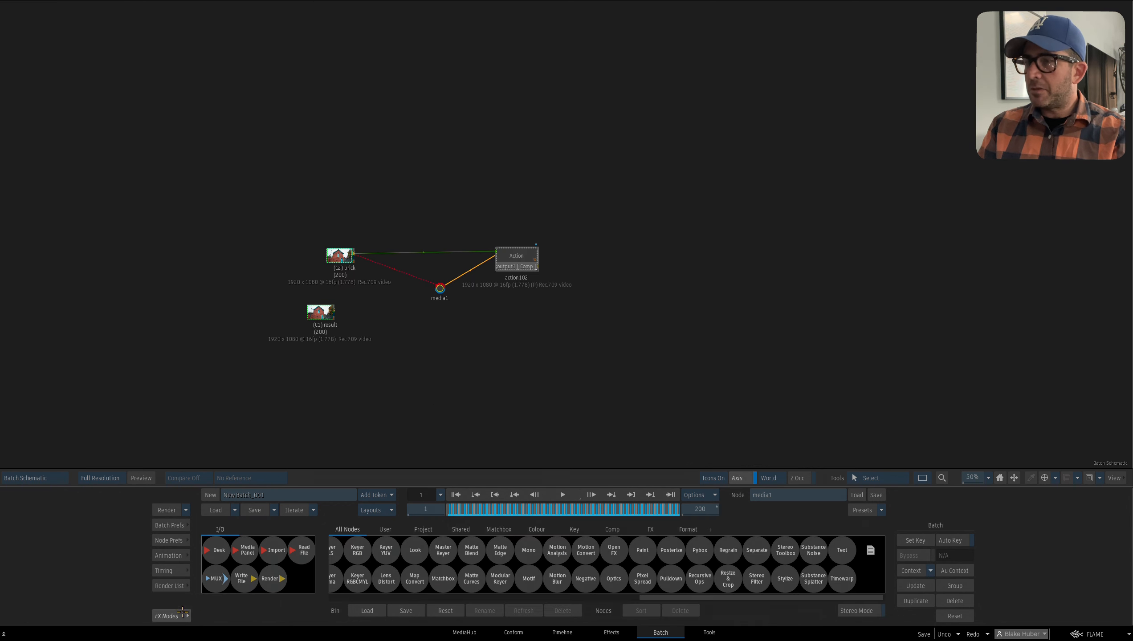
{"action": "key", "text": "p"}
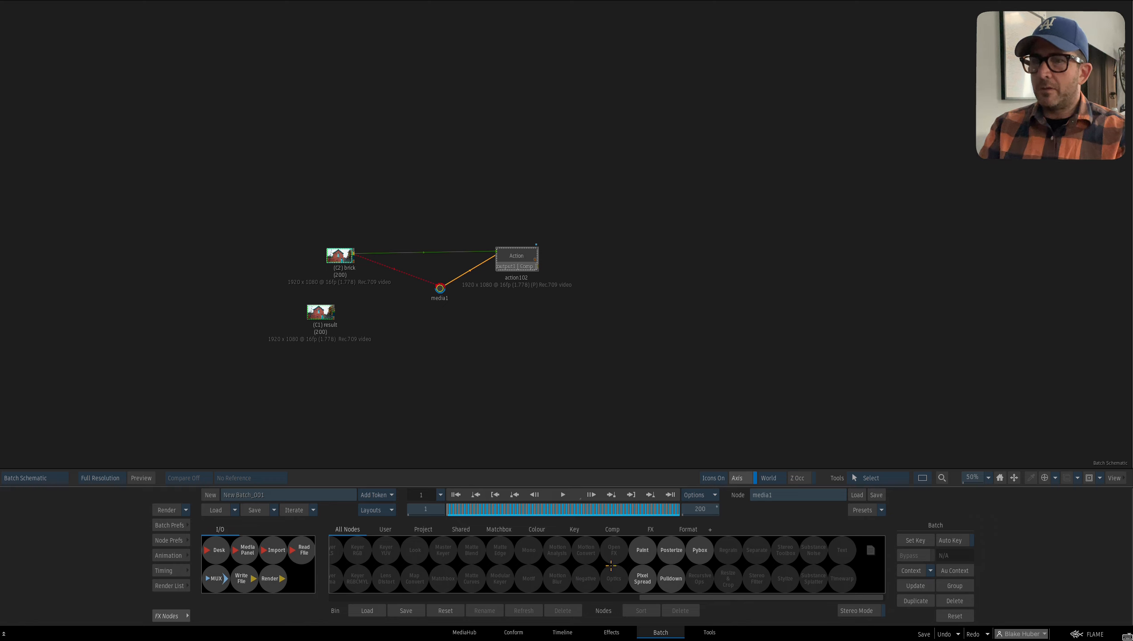
{"action": "mouse_move", "coordinate": [642, 551]}
{"action": "left_mouse_down"}
{"action": "mouse_move", "coordinate": [573, 290]}
{"action": "mouse_move", "coordinate": [598, 214]}
{"action": "mouse_move", "coordinate": [612, 211]}
{"action": "mouse_move", "coordinate": [579, 279]}
{"action": "mouse_move", "coordinate": [552, 290]}
{"action": "mouse_move", "coordinate": [613, 211]}
{"action": "left_mouse_up"}
{"action": "key", "text": "F4"}
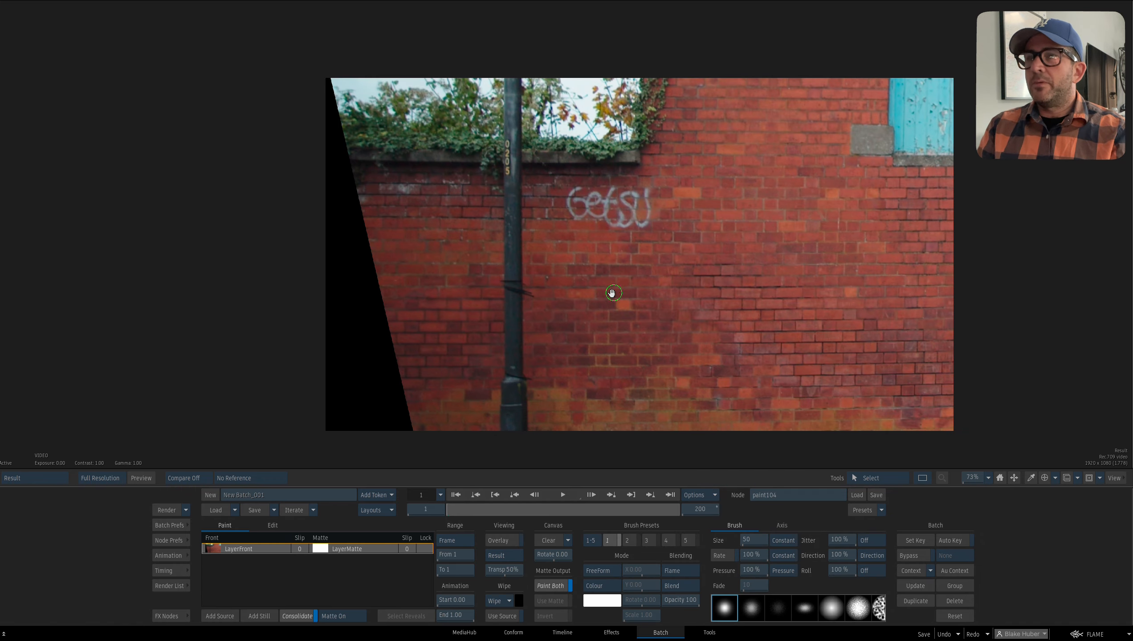
- Examine the stabilized graffiti area through the frame range, ending on a closer view at frame 200
{"action": "left_click_drag", "start_coordinate": [614, 292], "coordinate": [533, 360]}
{"action": "left_click", "coordinate": [670, 494]}
{"action": "left_click_drag", "start_coordinate": [627, 357], "coordinate": [655, 365]}
{"action": "left_click_drag", "start_coordinate": [648, 512], "coordinate": [477, 515]}
{"action": "left_click_drag", "start_coordinate": [621, 336], "coordinate": [597, 339]}
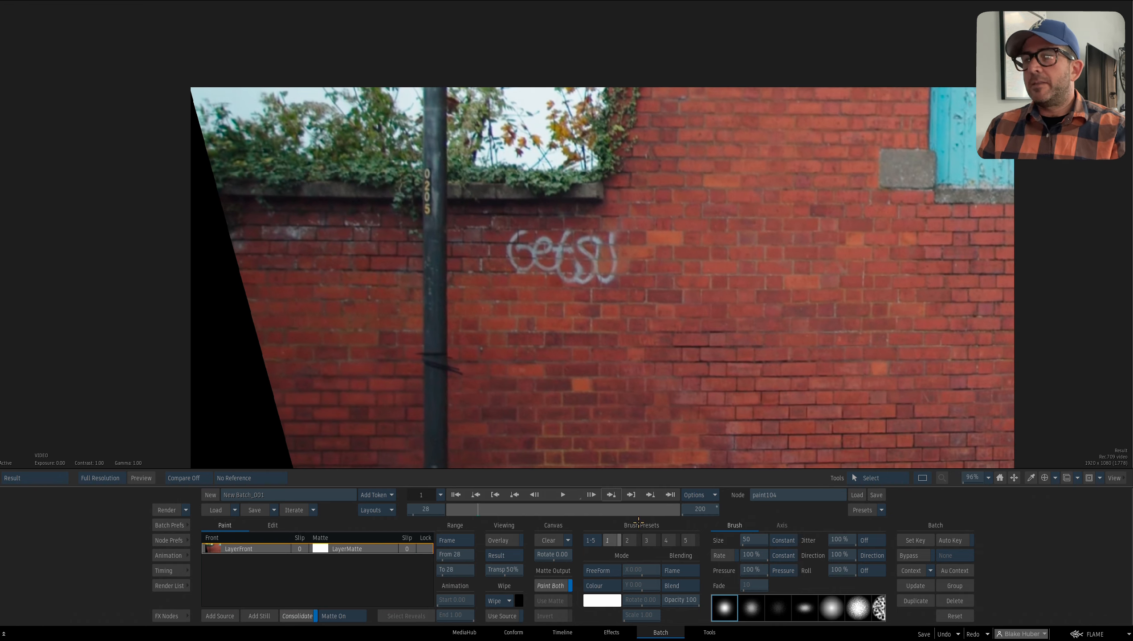
{"action": "left_click", "coordinate": [668, 496]}
{"action": "scroll", "coordinate": [610, 332], "scroll_direction": "up", "scroll_amount": 3}
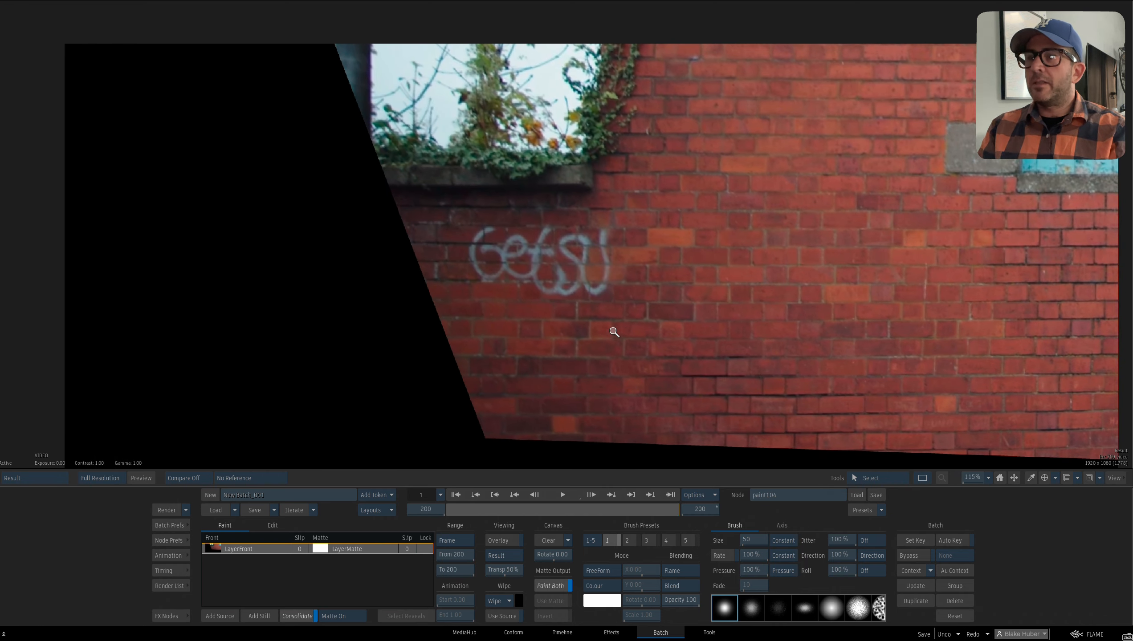
- Set the paint mode to Rec Clone and the stroke range to Sequence, covering frames 1 to 200
{"action": "left_click", "coordinate": [607, 584]}
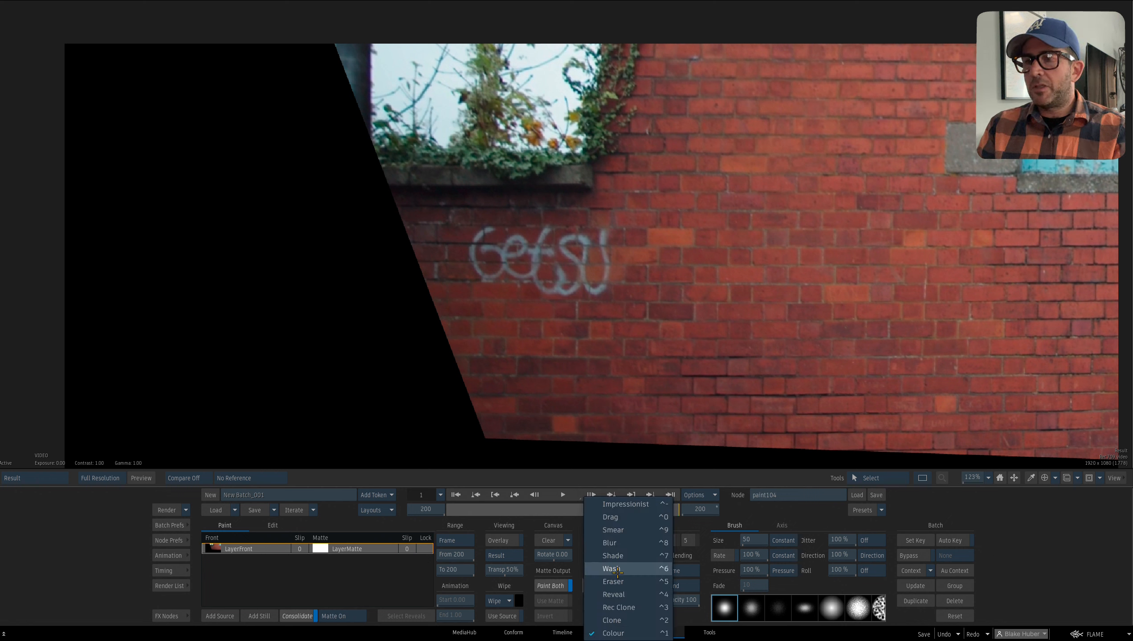
{"action": "left_click", "coordinate": [619, 605]}
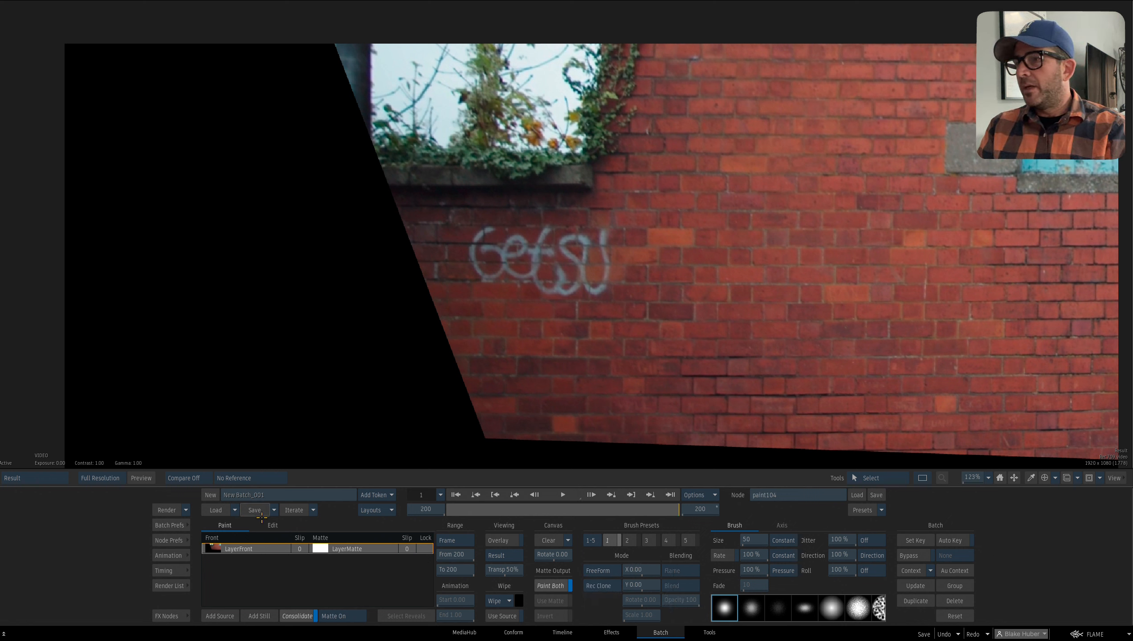
{"action": "left_click", "coordinate": [466, 544]}
{"action": "left_click", "coordinate": [458, 527]}
- Enlarge the brush to size 92 and clone clean bricks from below over the whole graffiti tag
{"action": "mouse_move", "coordinate": [558, 311]}
{"action": "left_mouse_down"}
{"action": "mouse_move", "coordinate": [582, 331]}
{"action": "mouse_move", "coordinate": [577, 286]}
{"action": "left_mouse_up"}
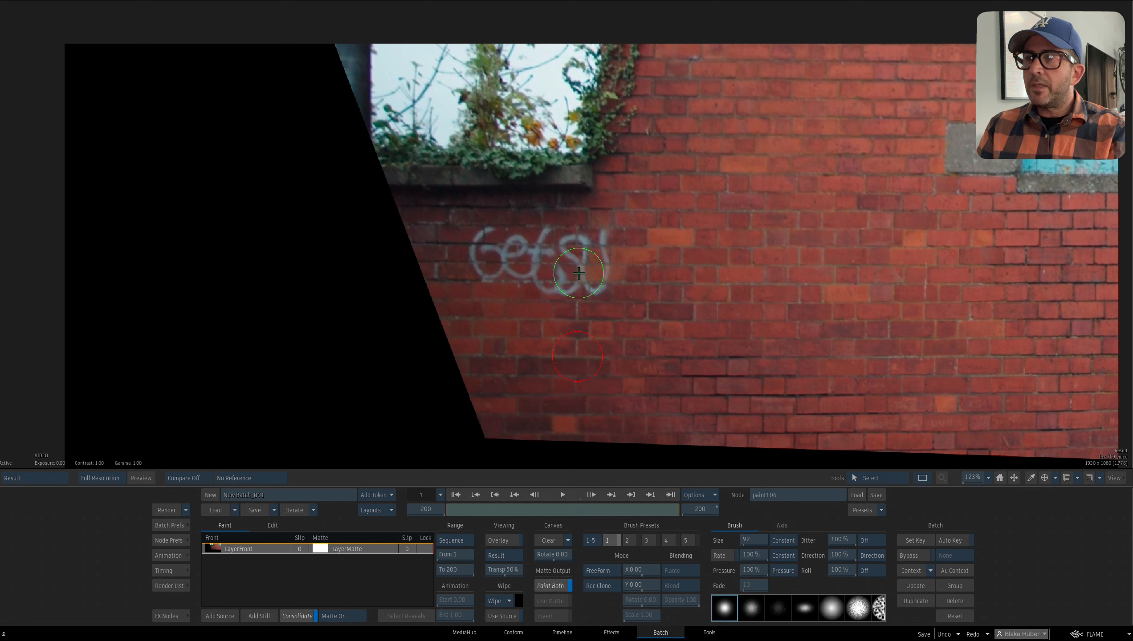
{"action": "mouse_move", "coordinate": [576, 266]}
{"action": "left_mouse_down"}
{"action": "mouse_move", "coordinate": [588, 243]}
{"action": "mouse_move", "coordinate": [584, 253]}
{"action": "mouse_move", "coordinate": [587, 237]}
{"action": "mouse_move", "coordinate": [596, 265]}
{"action": "mouse_move", "coordinate": [555, 280]}
{"action": "mouse_move", "coordinate": [544, 275]}
{"action": "mouse_move", "coordinate": [558, 244]}
{"action": "mouse_move", "coordinate": [496, 234]}
{"action": "mouse_move", "coordinate": [534, 267]}
{"action": "mouse_move", "coordinate": [523, 266]}
{"action": "mouse_move", "coordinate": [545, 300]}
{"action": "left_mouse_up"}
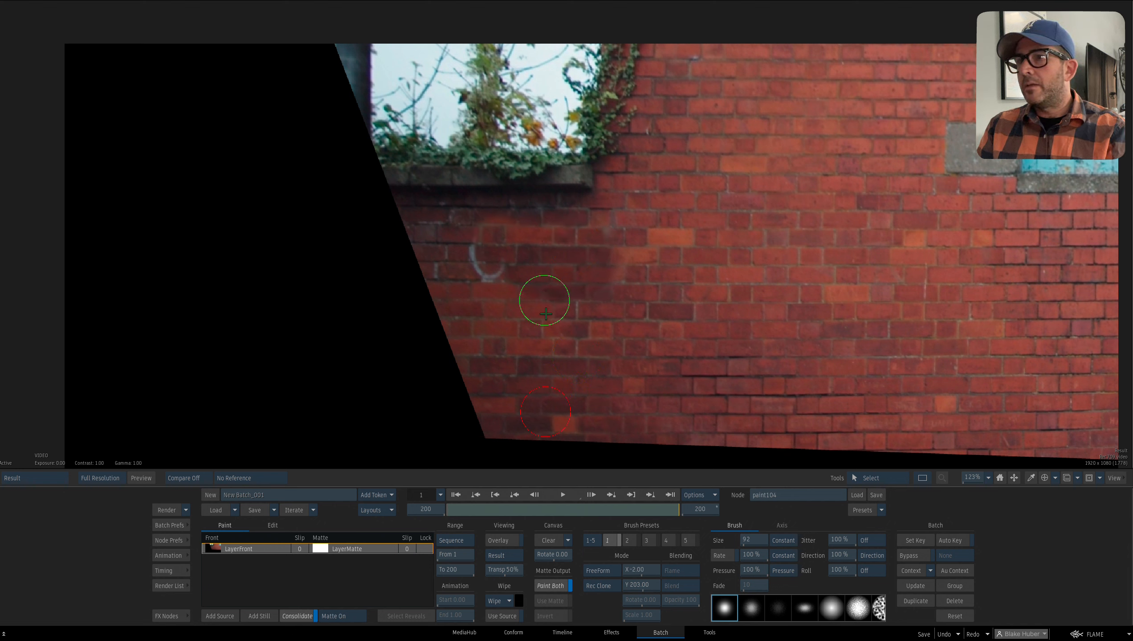
{"action": "key", "text": "o"}
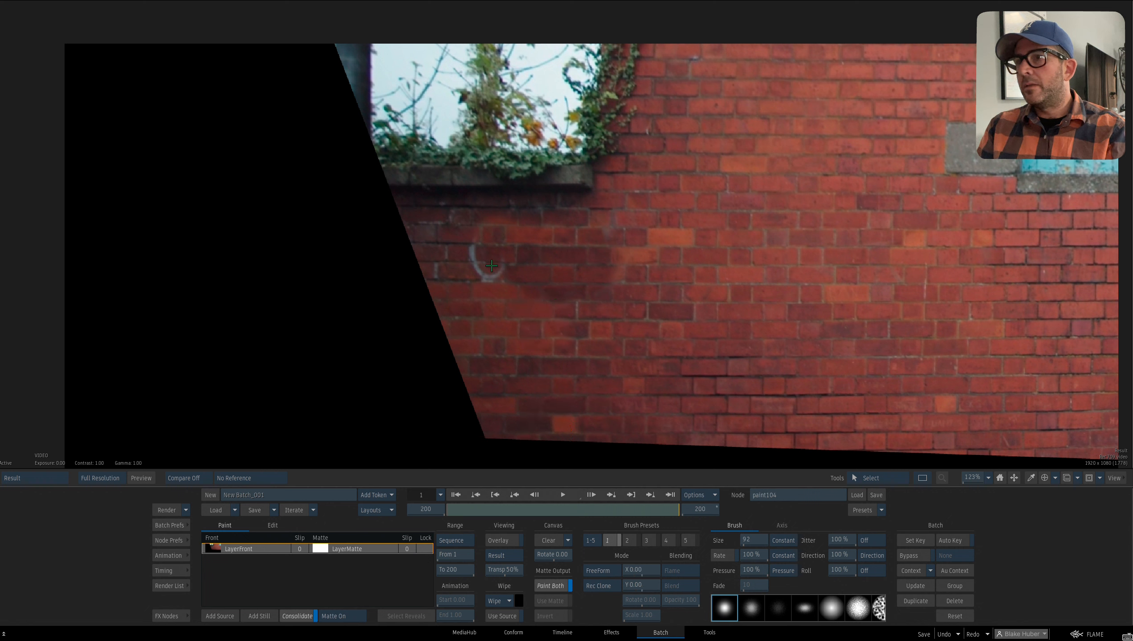
{"action": "left_click_drag", "start_coordinate": [517, 262], "coordinate": [546, 273]}
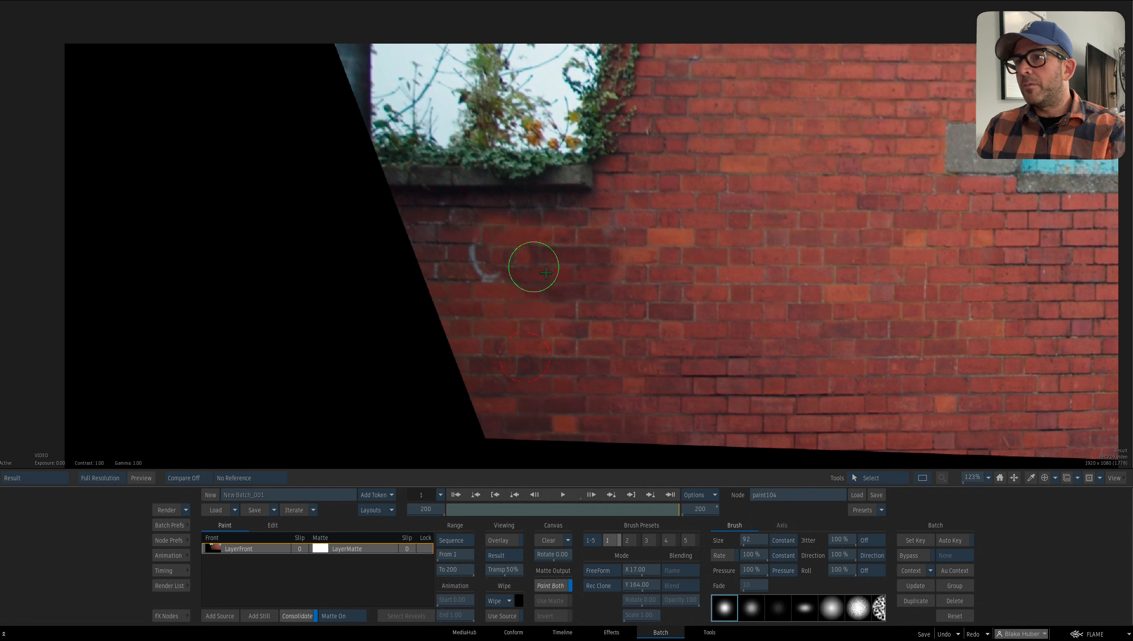
{"action": "key", "text": "o"}
{"action": "left_click", "coordinate": [541, 336]}
{"action": "mouse_move", "coordinate": [482, 282]}
{"action": "left_mouse_down"}
{"action": "mouse_move", "coordinate": [475, 261]}
{"action": "mouse_move", "coordinate": [498, 274]}
{"action": "left_mouse_up"}
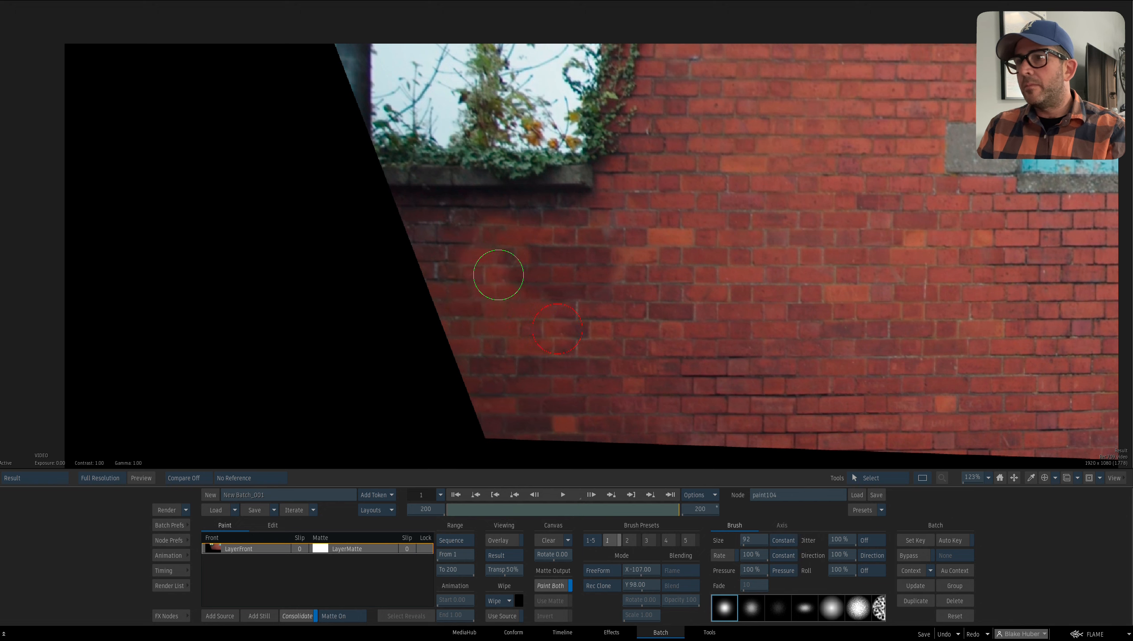
- Enlarge the brush to size 166, clone more brick over the patched area at frame 200, and check the repair at frame 1
{"action": "scroll", "coordinate": [536, 297], "scroll_direction": "down", "scroll_amount": 2}
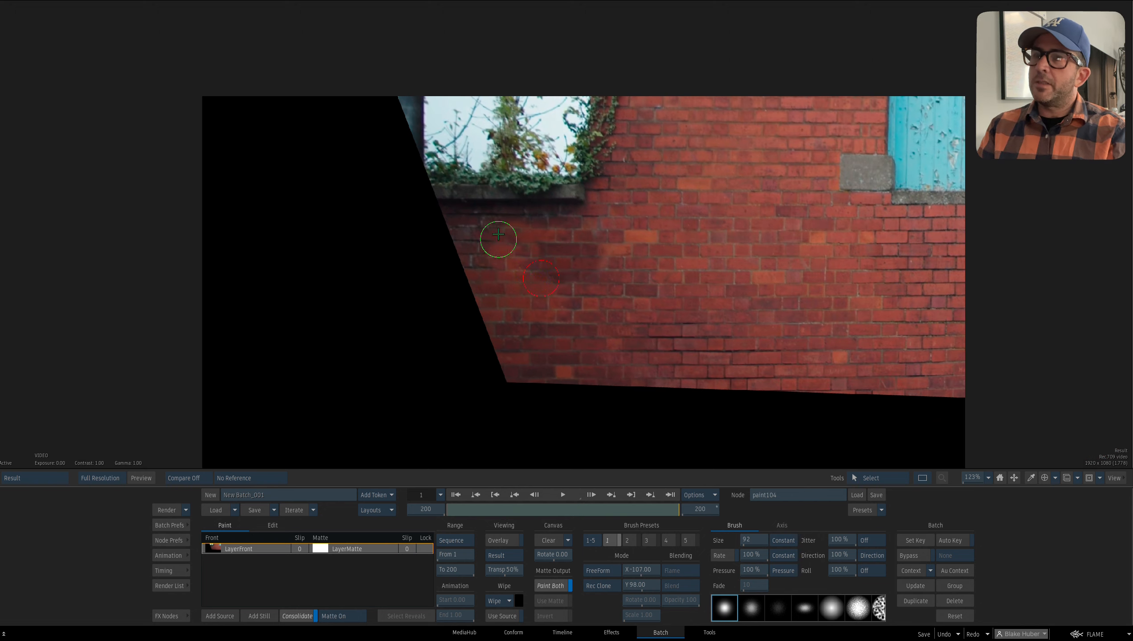
{"action": "scroll", "coordinate": [558, 300], "scroll_direction": "up", "scroll_amount": 2}
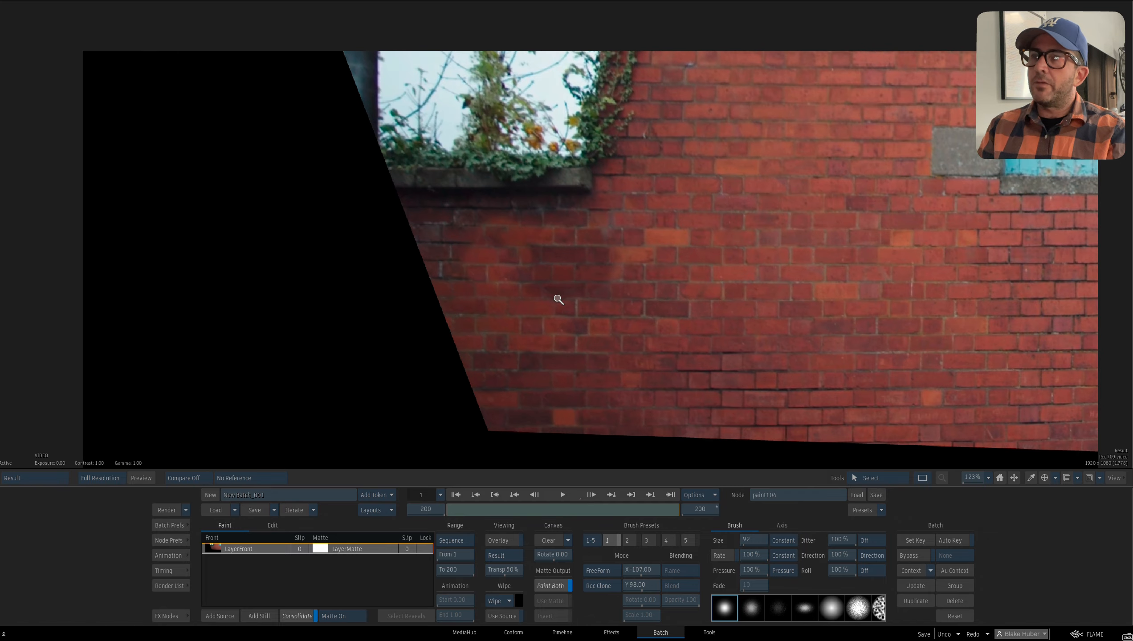
{"action": "left_click", "coordinate": [454, 495]}
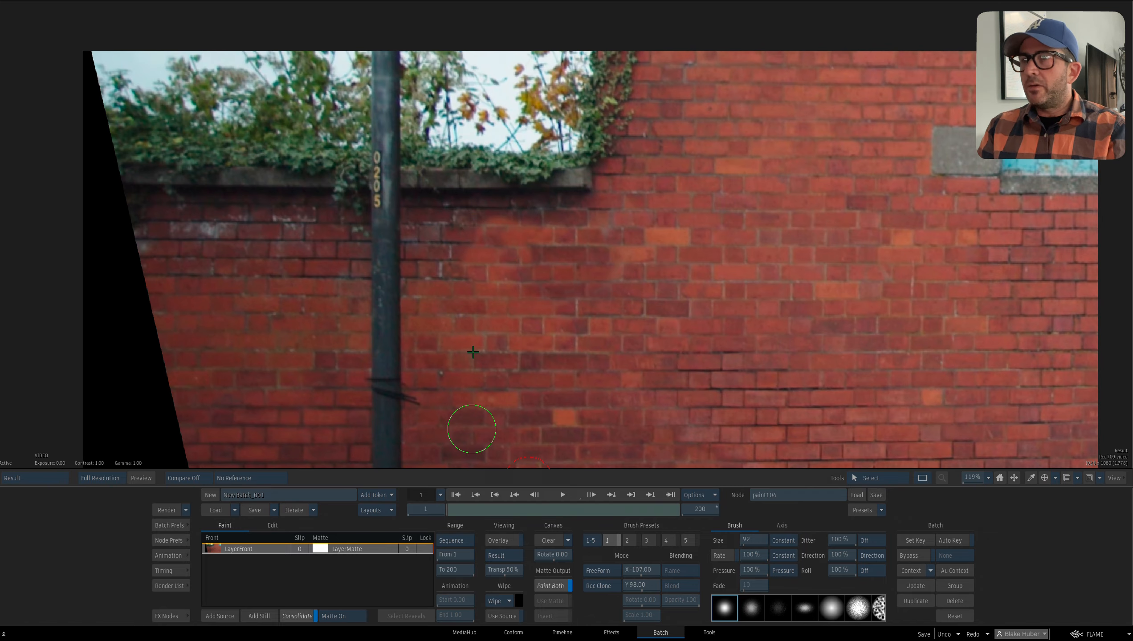
{"action": "left_click_drag", "start_coordinate": [468, 293], "coordinate": [516, 288]}
{"action": "left_click", "coordinate": [670, 495]}
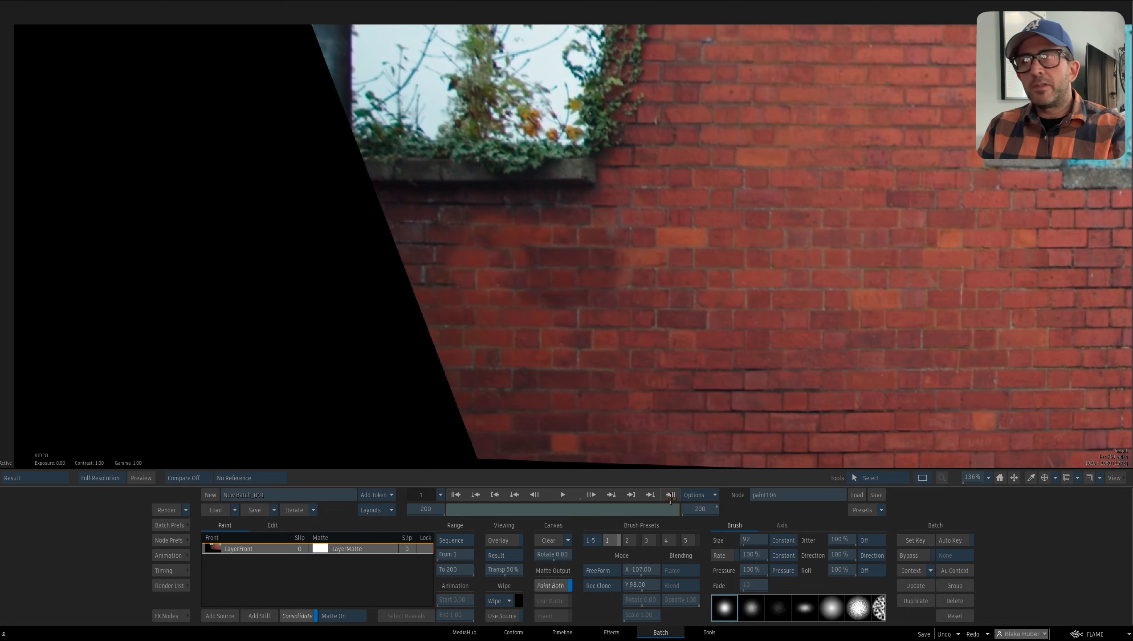
{"action": "left_click_drag", "start_coordinate": [696, 309], "coordinate": [730, 305]}
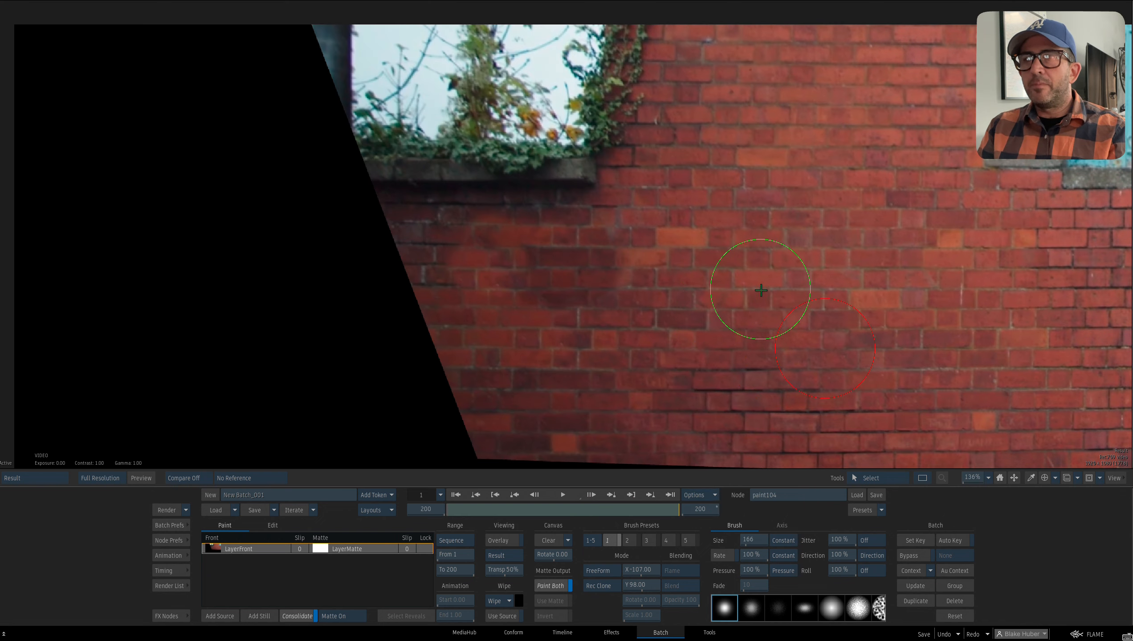
{"action": "left_click", "coordinate": [578, 367], "text": "alt"}
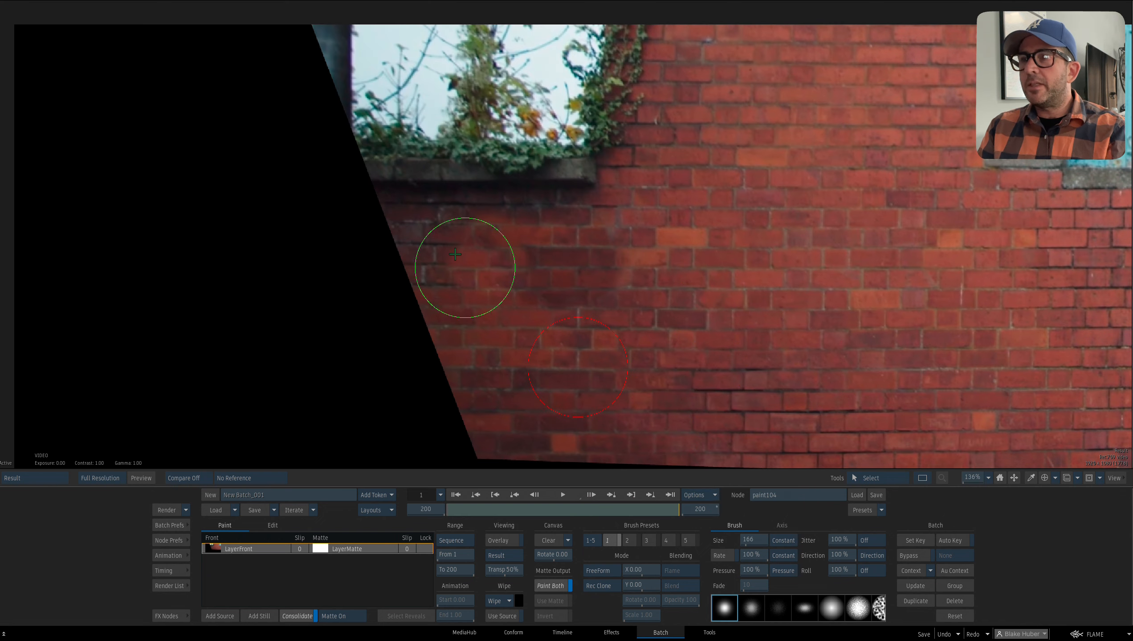
{"action": "left_click_drag", "start_coordinate": [466, 264], "coordinate": [481, 265]}
{"action": "mouse_move", "coordinate": [643, 288]}
{"action": "left_mouse_down"}
{"action": "mouse_move", "coordinate": [600, 276]}
{"action": "mouse_move", "coordinate": [587, 287]}
{"action": "left_mouse_up"}
{"action": "mouse_move", "coordinate": [497, 250]}
{"action": "left_mouse_down"}
{"action": "mouse_move", "coordinate": [576, 265]}
{"action": "mouse_move", "coordinate": [575, 324]}
{"action": "left_mouse_up"}
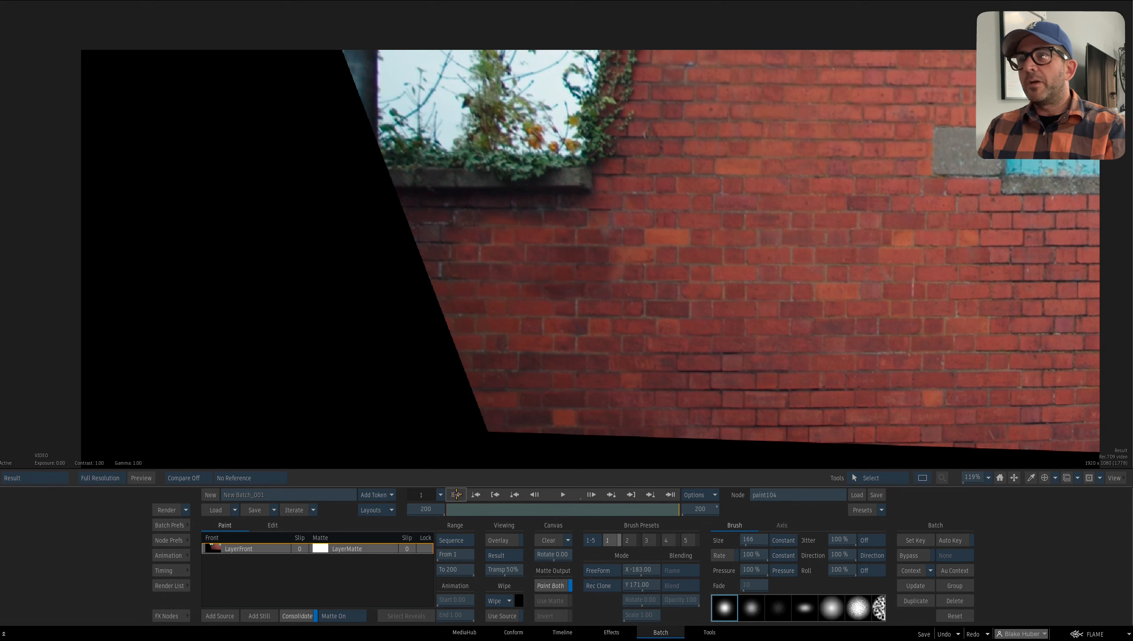
{"action": "left_click", "coordinate": [456, 494]}
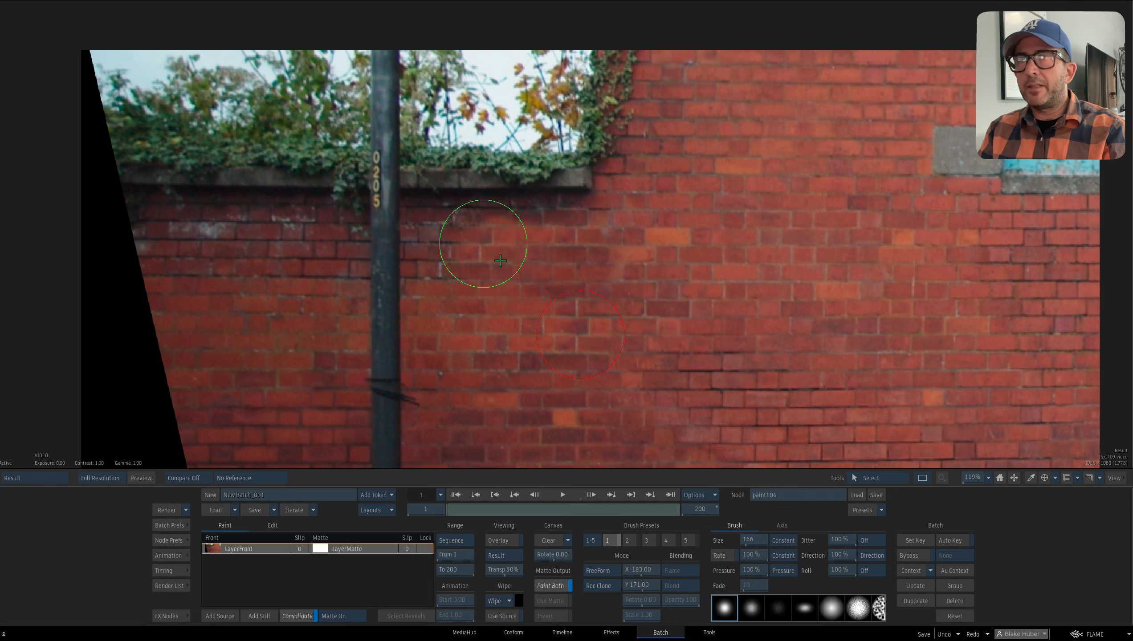
- Add a Blur node fed by the Action output and set its proportional blur width to 10
{"action": "key", "text": "Escape"}
{"action": "mouse_move", "coordinate": [607, 212]}
{"action": "left_mouse_down"}
{"action": "mouse_move", "coordinate": [606, 227]}
{"action": "mouse_move", "coordinate": [616, 206]}
{"action": "left_mouse_up"}
{"action": "left_click", "coordinate": [170, 616]}
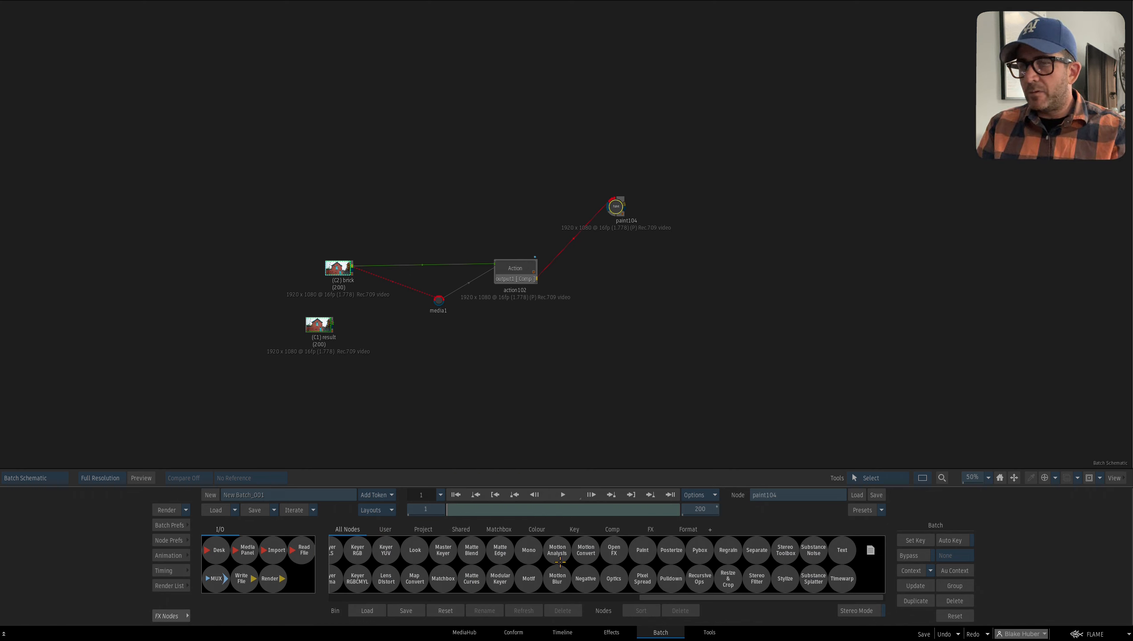
{"action": "scroll", "coordinate": [509, 570], "scroll_direction": "left", "scroll_amount": 10}
{"action": "left_click_drag", "start_coordinate": [457, 550], "coordinate": [698, 258]}
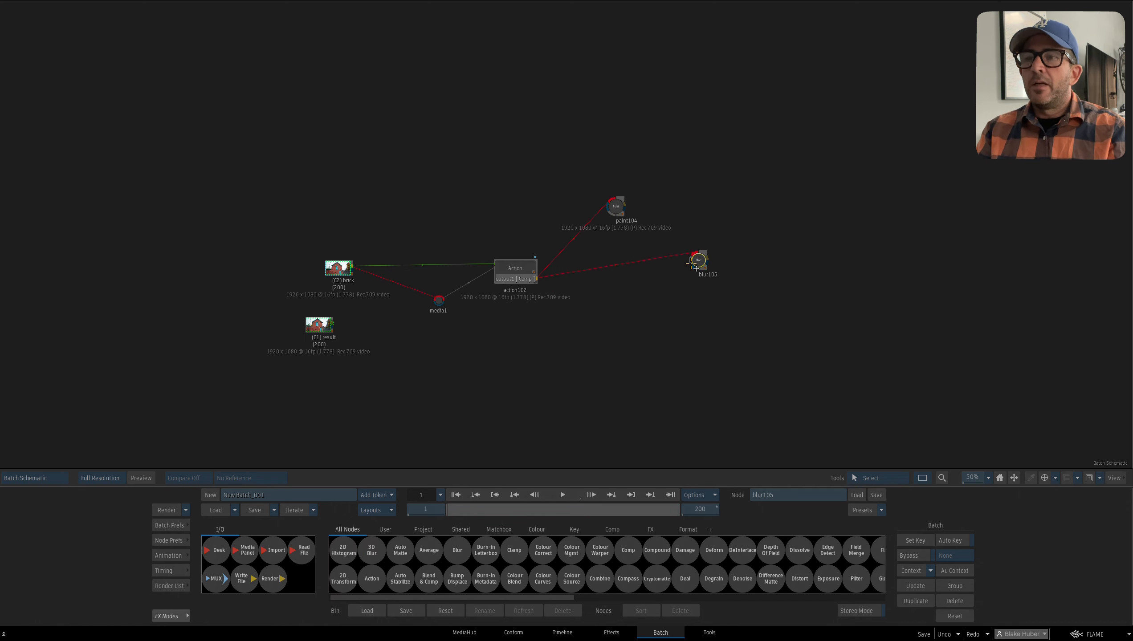
{"action": "double_click", "coordinate": [699, 257]}
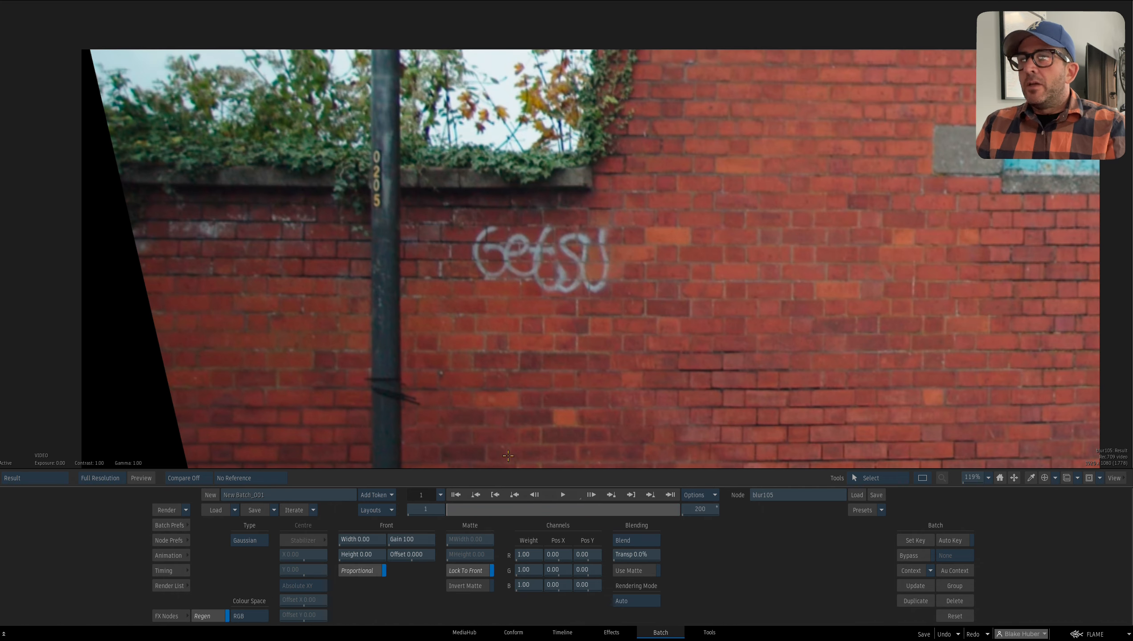
{"action": "left_click", "coordinate": [362, 541]}
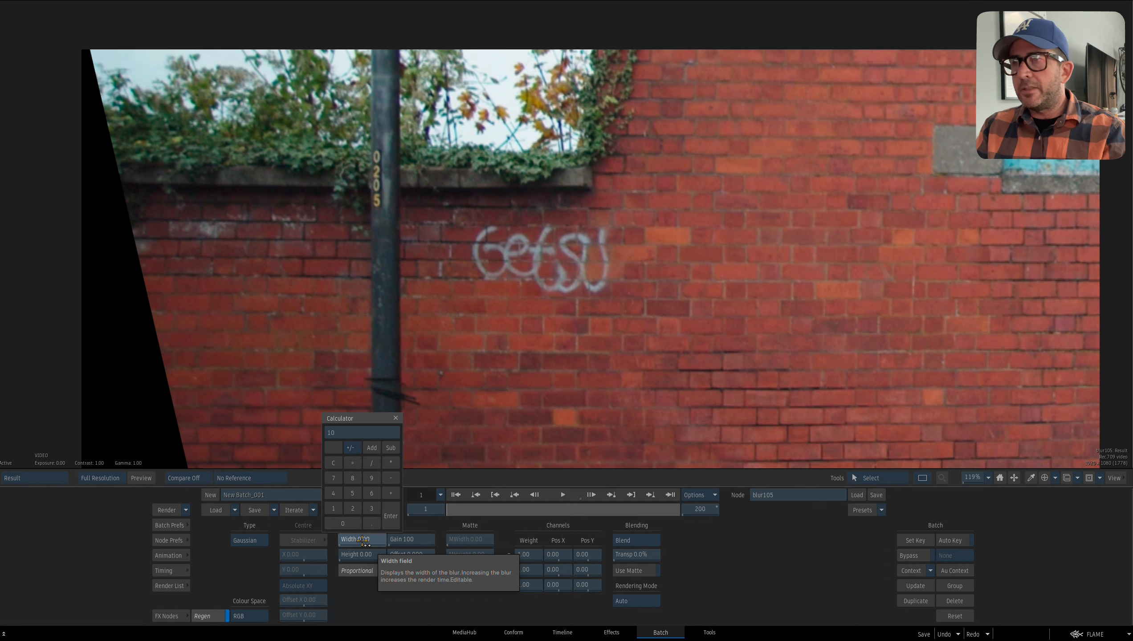
{"action": "key", "text": "Return"}
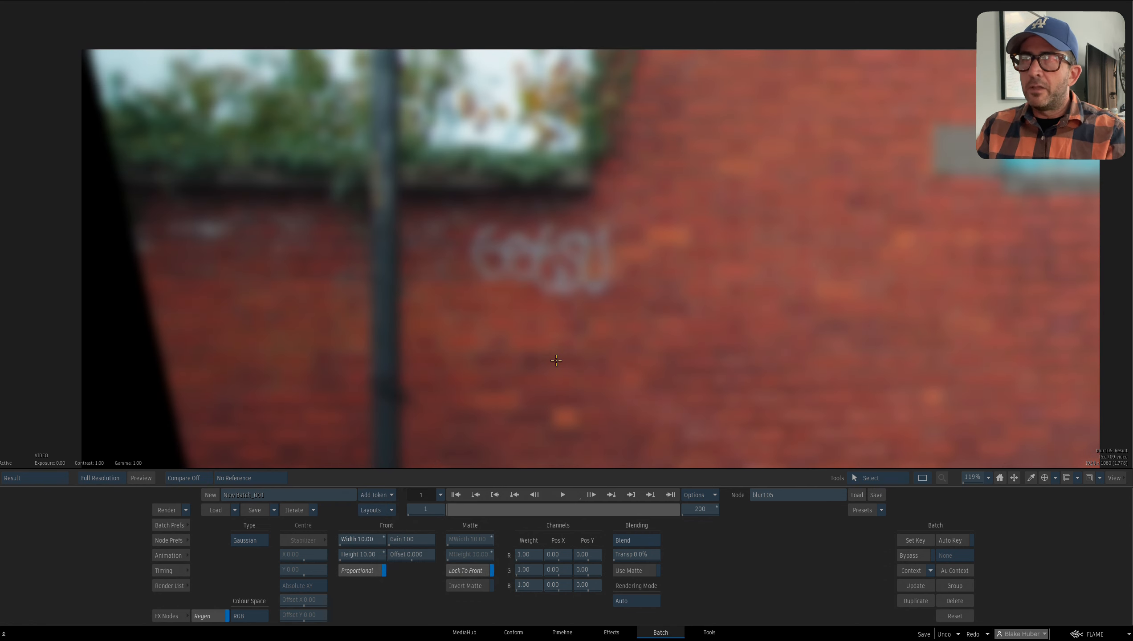
- Add a Negative node after the Blur node and view its inverted result
{"action": "key", "text": "grave"}
{"action": "left_click_drag", "start_coordinate": [563, 367], "coordinate": [517, 352]}
{"action": "left_click", "coordinate": [169, 618]}
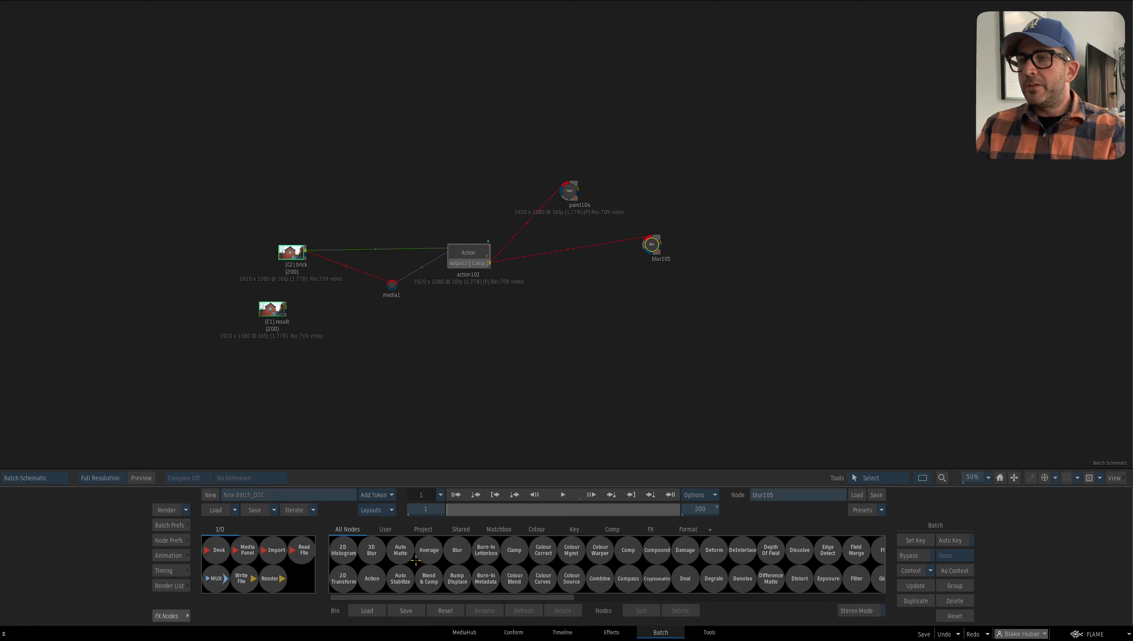
{"action": "scroll", "coordinate": [440, 568], "scroll_direction": "right", "scroll_amount": 10}
{"action": "left_click_drag", "start_coordinate": [607, 579], "coordinate": [722, 250]}
{"action": "double_click", "coordinate": [721, 250]}
{"action": "scroll", "coordinate": [561, 225], "scroll_direction": "down", "scroll_amount": 5}
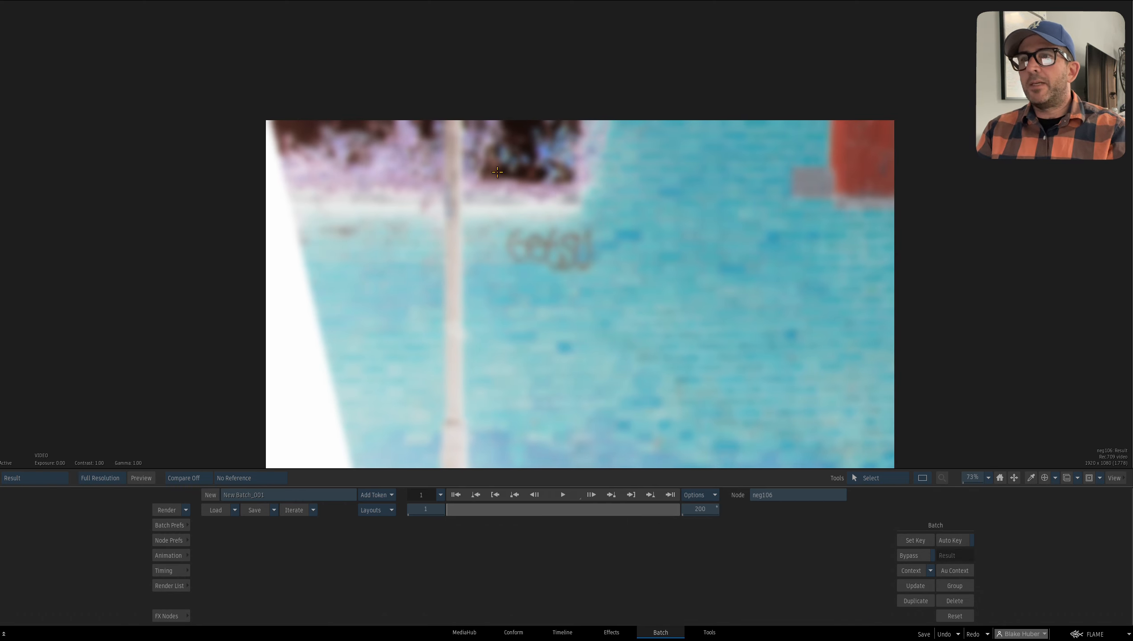
- Add a Comp node that takes the Negative output as front and the Action output as back
{"action": "key", "text": "Escape"}
{"action": "left_click_drag", "start_coordinate": [602, 330], "coordinate": [577, 311]}
{"action": "left_click_drag", "start_coordinate": [625, 223], "coordinate": [601, 222]}
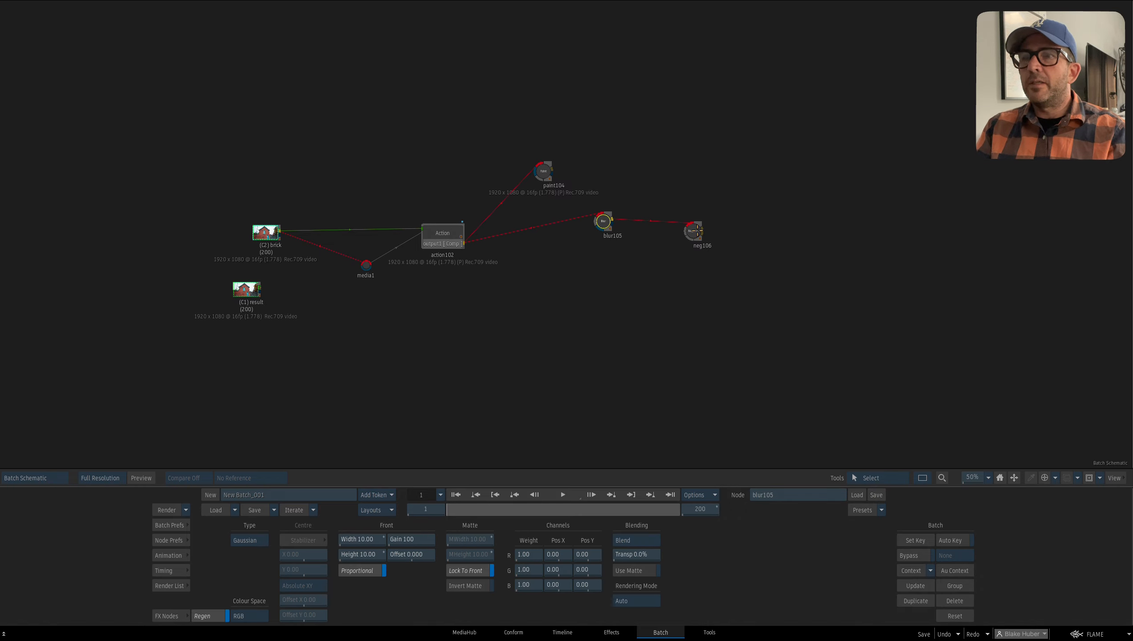
{"action": "left_click_drag", "start_coordinate": [695, 231], "coordinate": [685, 227]}
{"action": "left_click", "coordinate": [182, 619]}
{"action": "key", "text": "c"}
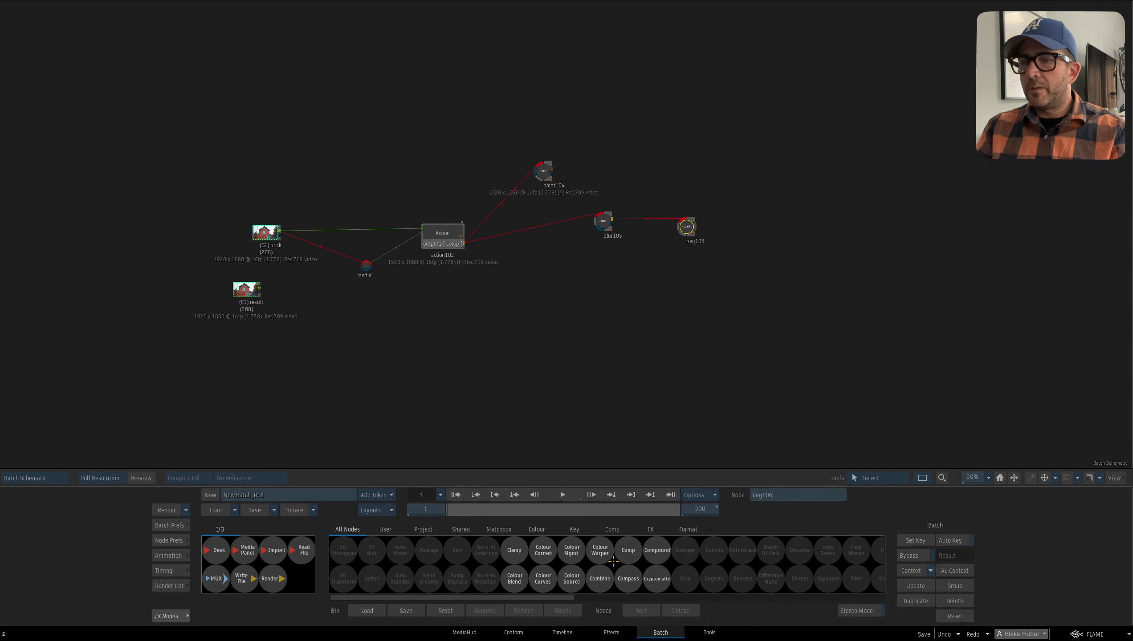
{"action": "left_click_drag", "start_coordinate": [623, 546], "coordinate": [801, 253]}
{"action": "left_click_drag", "start_coordinate": [384, 238], "coordinate": [378, 252]}
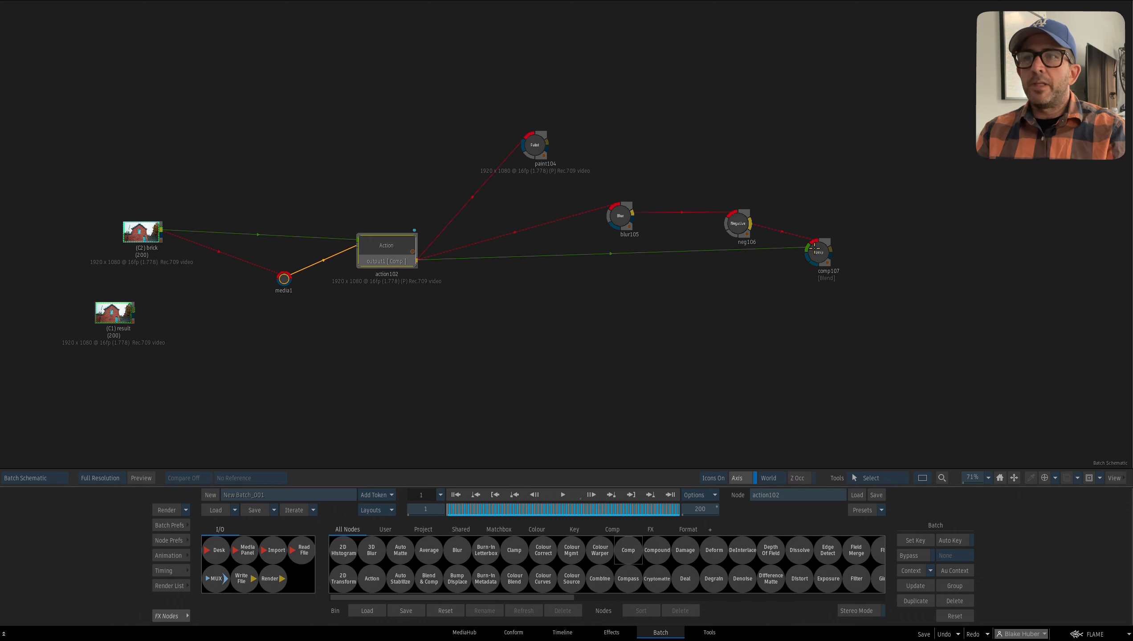
- Set the Comp node's blend mode to Average and inspect the detail-only wall image
{"action": "double_click", "coordinate": [814, 249]}
{"action": "left_click", "coordinate": [551, 586]}
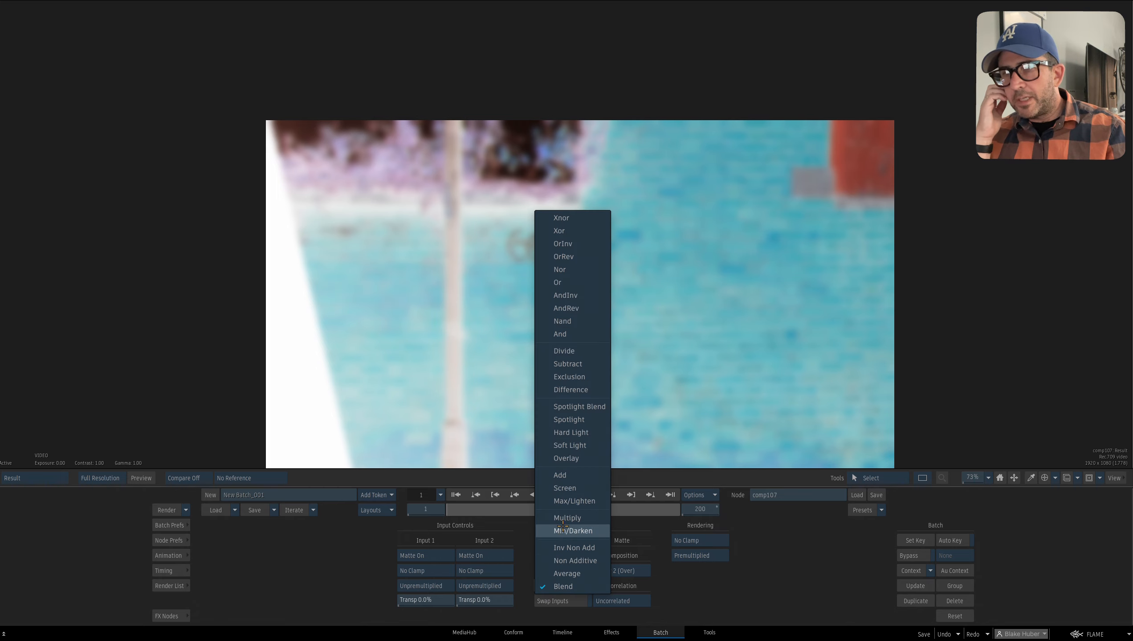
{"action": "left_click", "coordinate": [561, 559]}
{"action": "left_click_drag", "start_coordinate": [669, 288], "coordinate": [658, 272]}
{"action": "left_click_drag", "start_coordinate": [658, 272], "coordinate": [694, 282]}
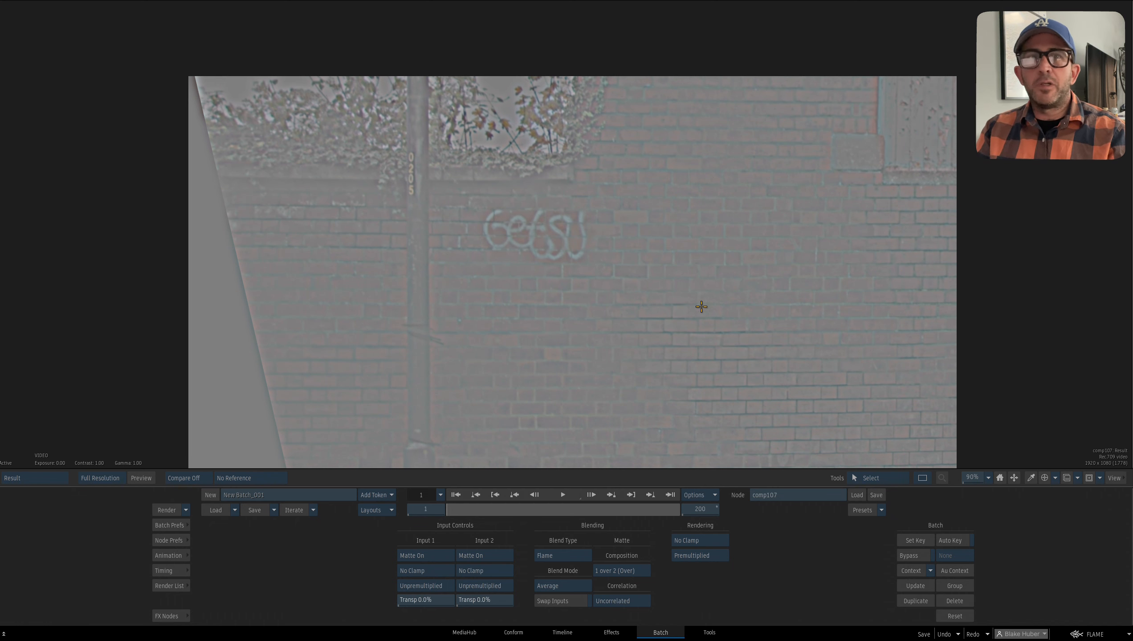
- Assign the Comp node to Context 1 and view it with the Blur node selected for editing
{"action": "key", "text": "Escape"}
{"action": "left_click_drag", "start_coordinate": [808, 257], "coordinate": [805, 258]}
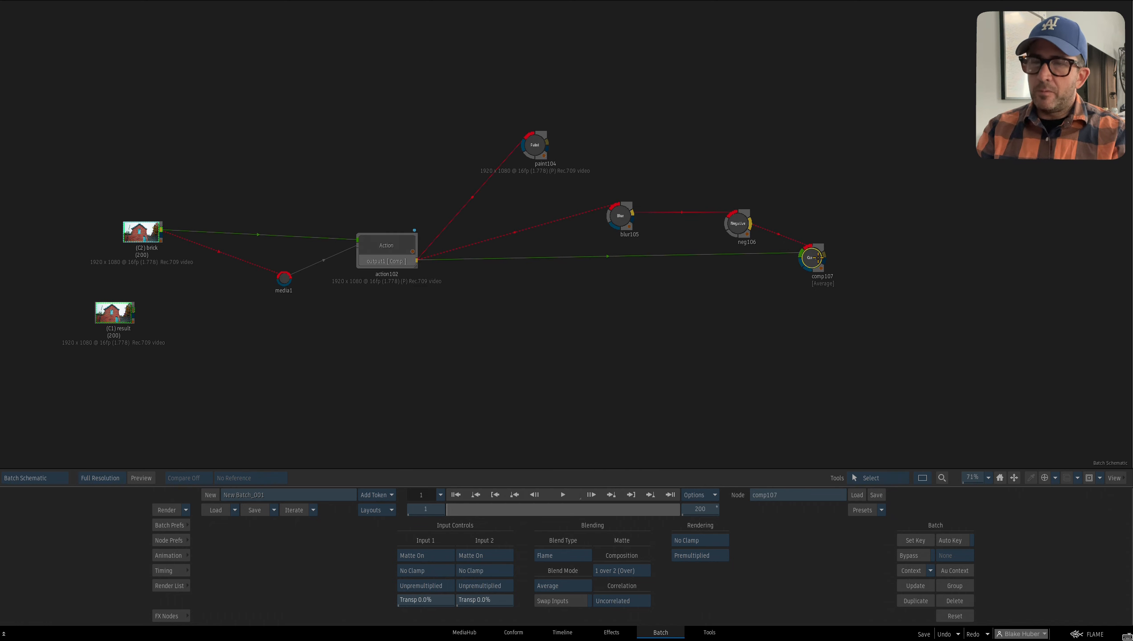
{"action": "key", "text": "c"}
{"action": "left_click", "coordinate": [813, 256]}
{"action": "left_click", "coordinate": [748, 228]}
{"action": "left_click_drag", "start_coordinate": [621, 217], "coordinate": [591, 207]}
{"action": "key", "text": "F4"}
{"action": "key", "text": "1"}
{"action": "left_click_drag", "start_coordinate": [605, 268], "coordinate": [638, 278]}
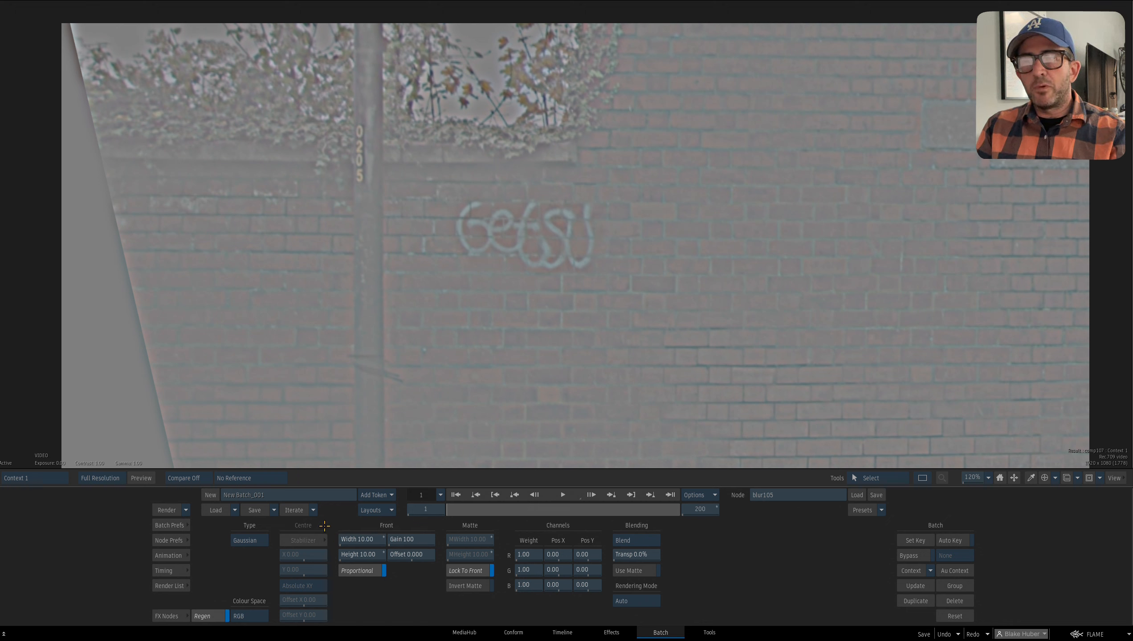
- Try blur widths of 2.60 and 2.80 while watching the graffiti detail in Context 1
{"action": "left_click_drag", "start_coordinate": [377, 539], "coordinate": [334, 533]}
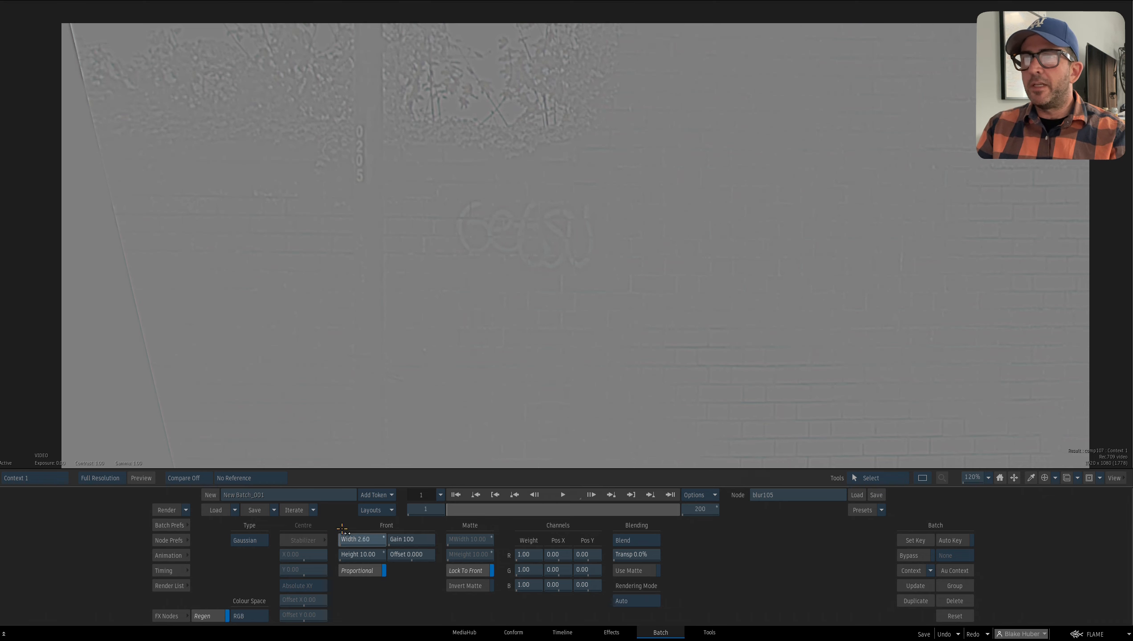
{"action": "left_click_drag", "start_coordinate": [417, 418], "coordinate": [523, 352]}
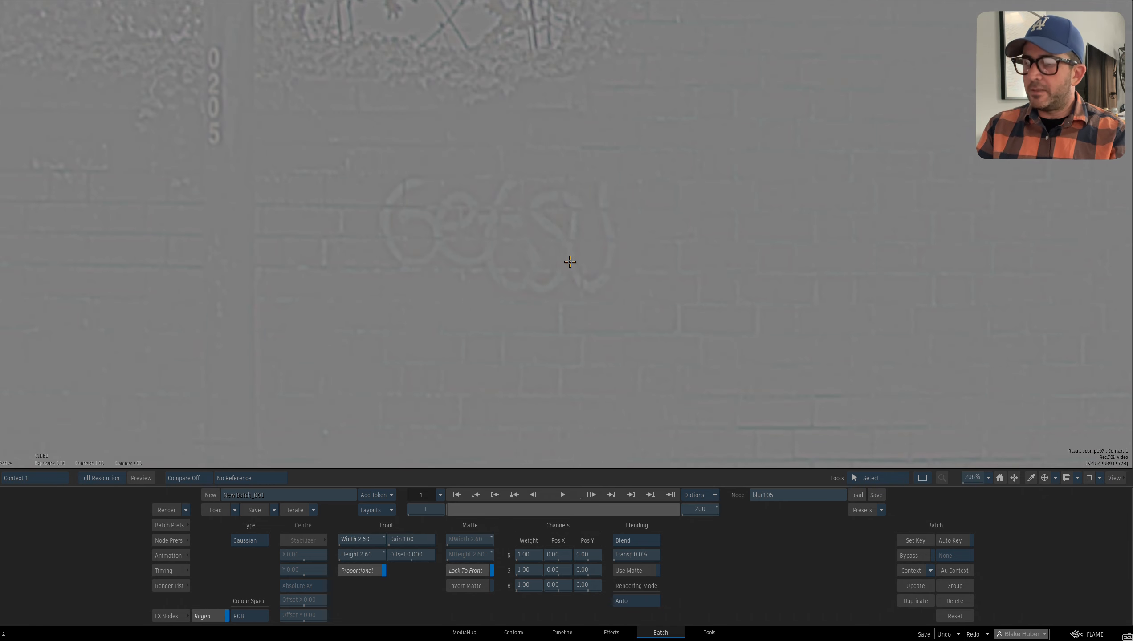
{"action": "left_click_drag", "start_coordinate": [604, 233], "coordinate": [567, 218]}
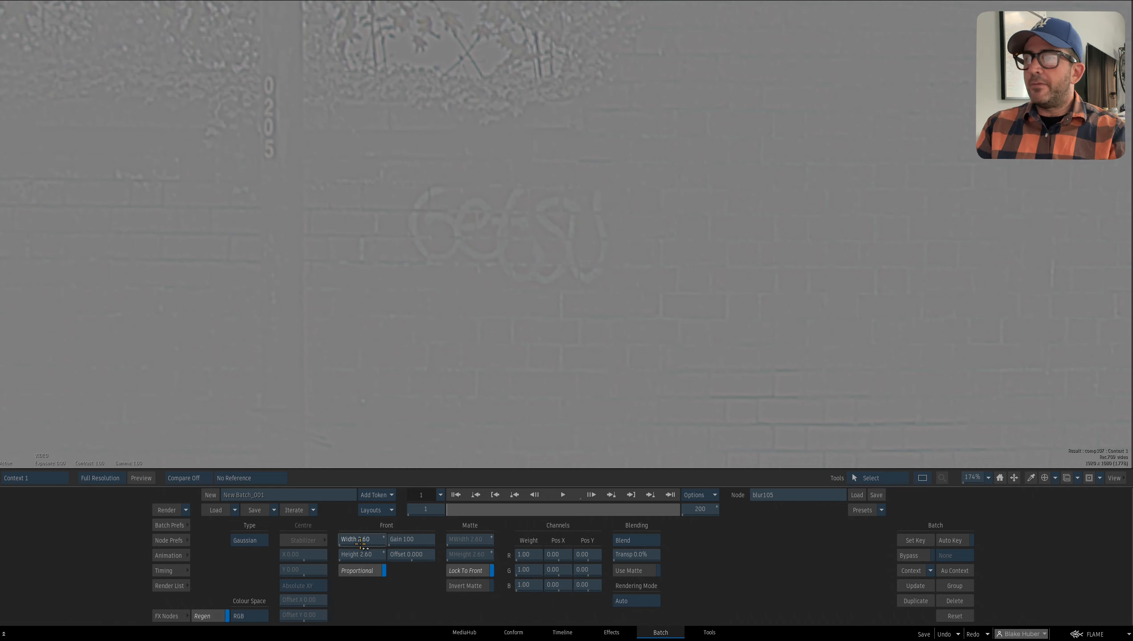
{"action": "left_click_drag", "start_coordinate": [362, 540], "coordinate": [377, 538]}
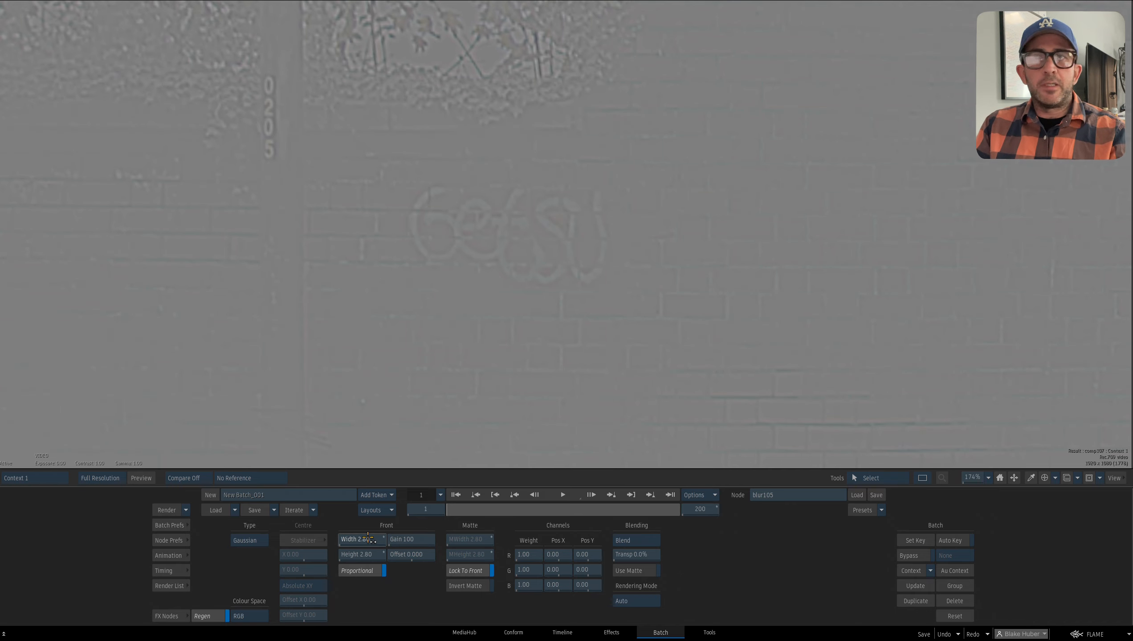
- Temporarily raise the viewer exposure and contrast to examine the fine brick detail, and reset the display adjustments
{"action": "left_click_drag", "start_coordinate": [568, 336], "coordinate": [640, 346]}
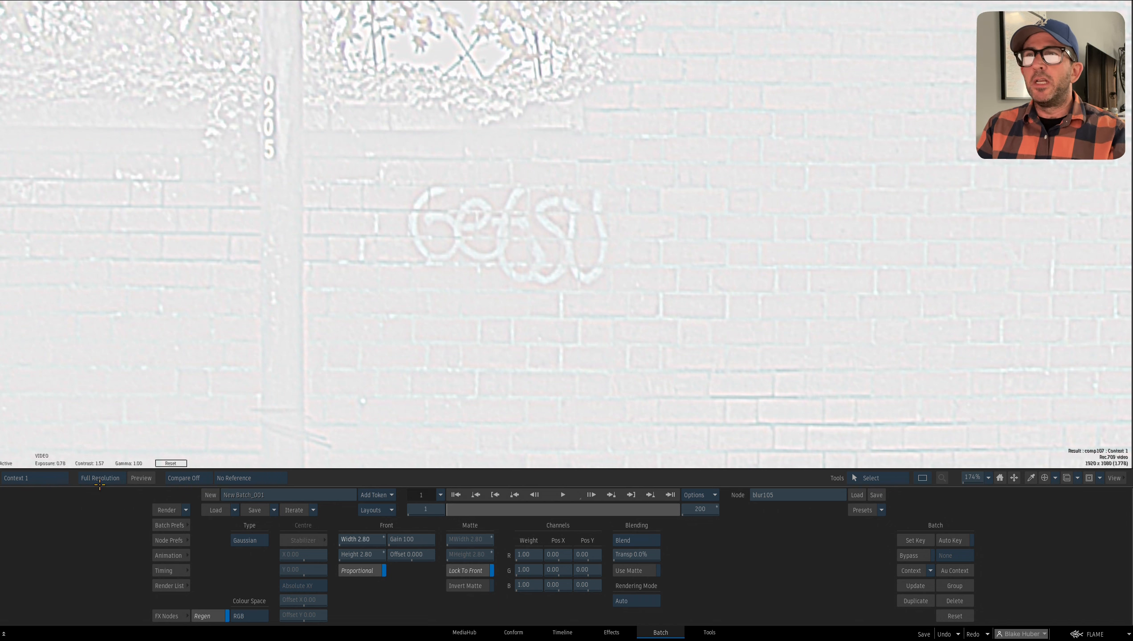
{"action": "scroll", "coordinate": [632, 266], "scroll_direction": "down", "scroll_amount": 2}
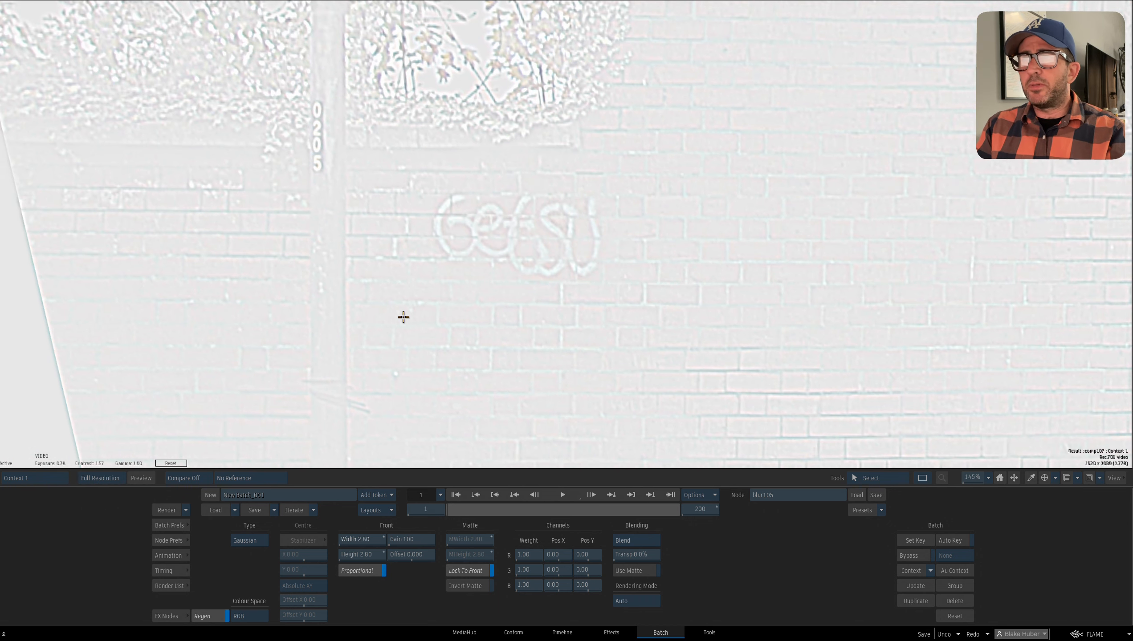
{"action": "left_click", "coordinate": [179, 464]}
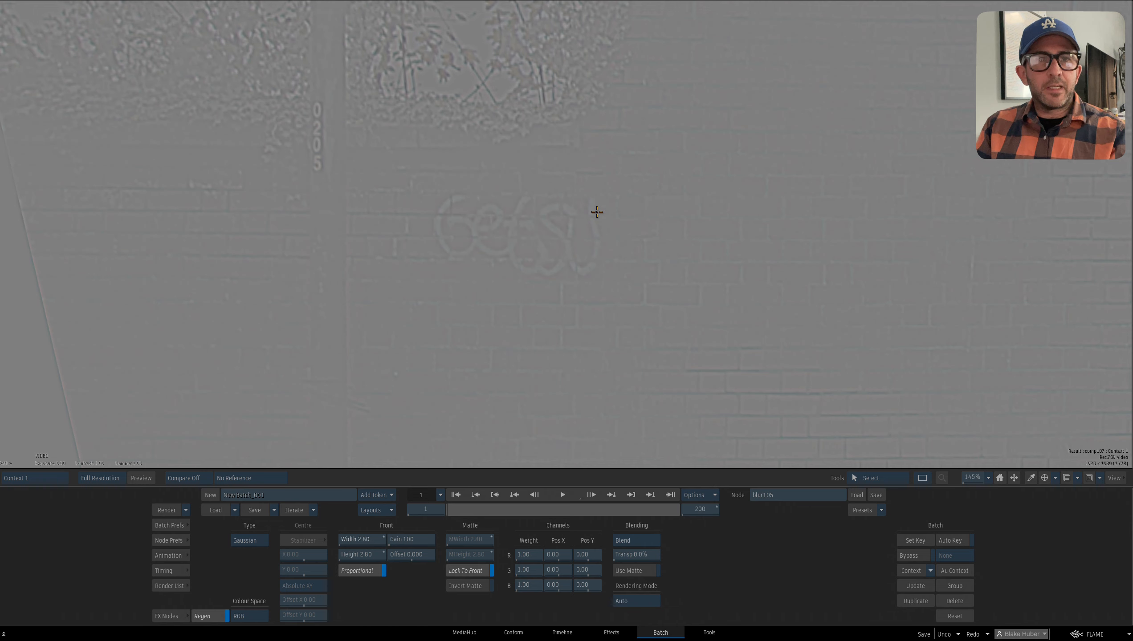
- Try blur widths of 2.10 and 5.40 against the Context 1 view, and restore the width to 10
{"action": "left_click_drag", "start_coordinate": [365, 545], "coordinate": [357, 538]}
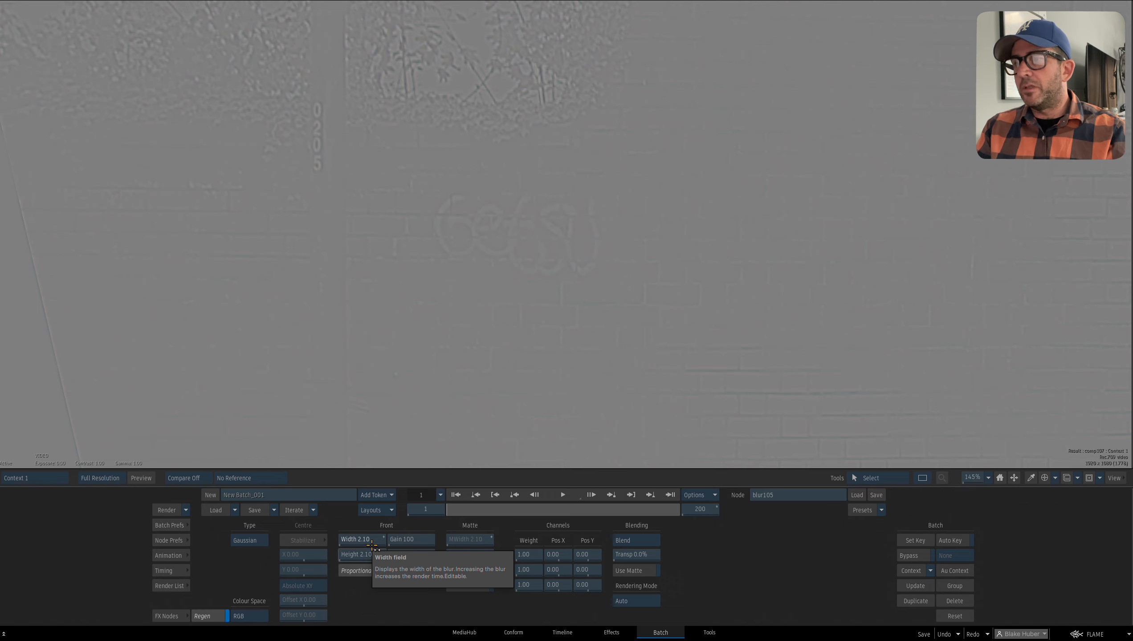
{"action": "left_click_drag", "start_coordinate": [359, 539], "coordinate": [372, 540]}
{"action": "left_click", "coordinate": [372, 539]}
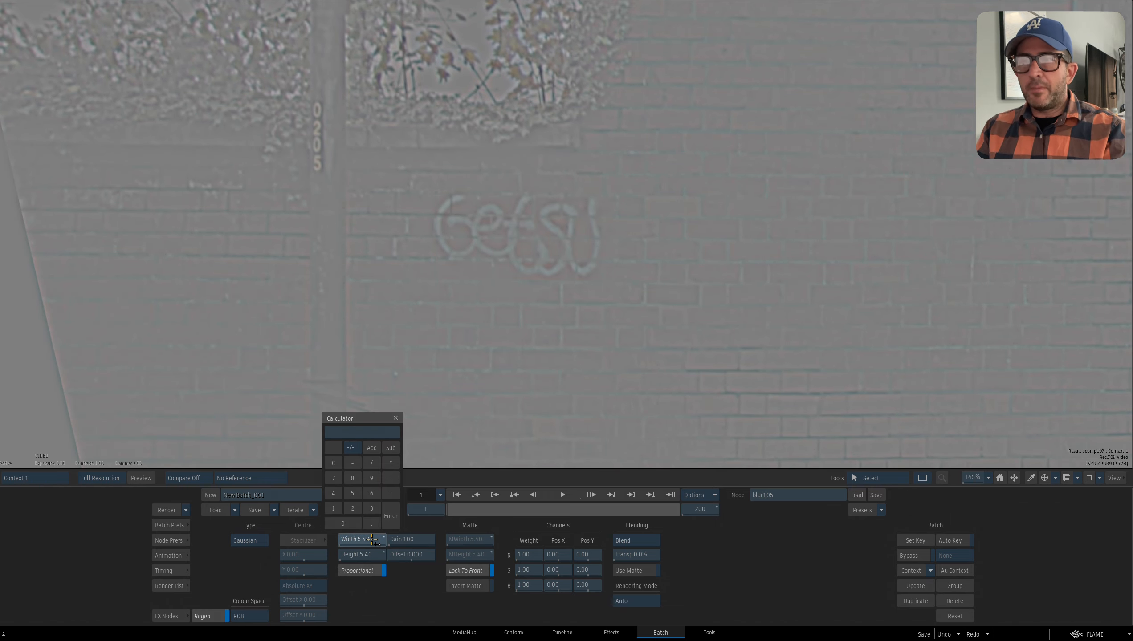
{"action": "type", "text": "10"}
{"action": "key", "text": "Return"}
- Compare blur widths of 23.90 and 2 in the Blur node's own result, and restore the width to 10
{"action": "key", "text": "F4"}
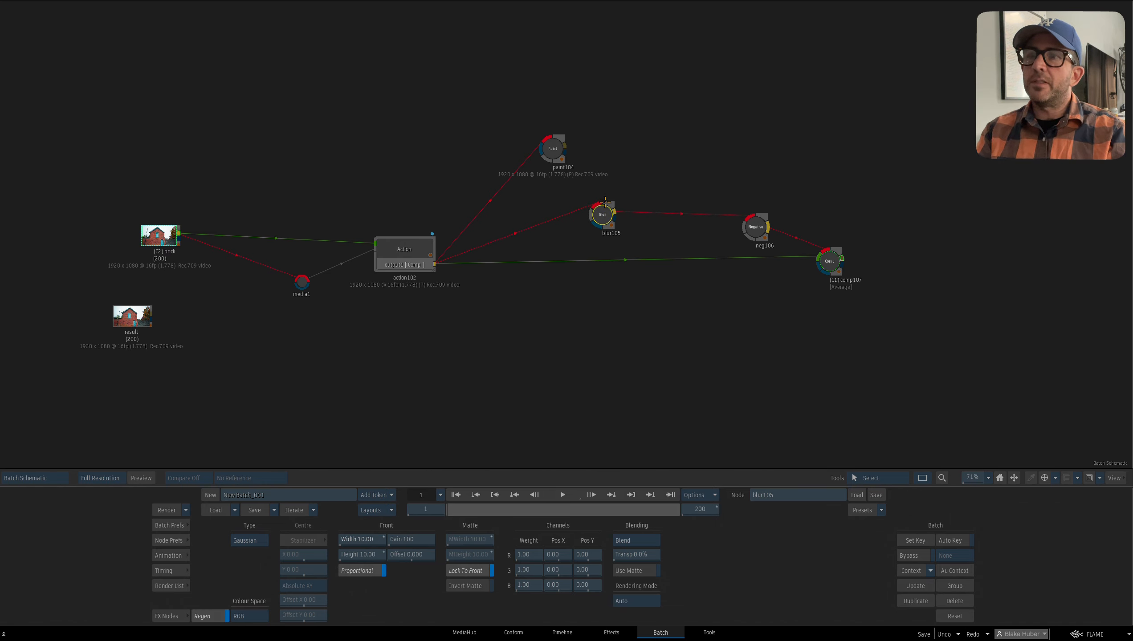
{"action": "key", "text": "F4"}
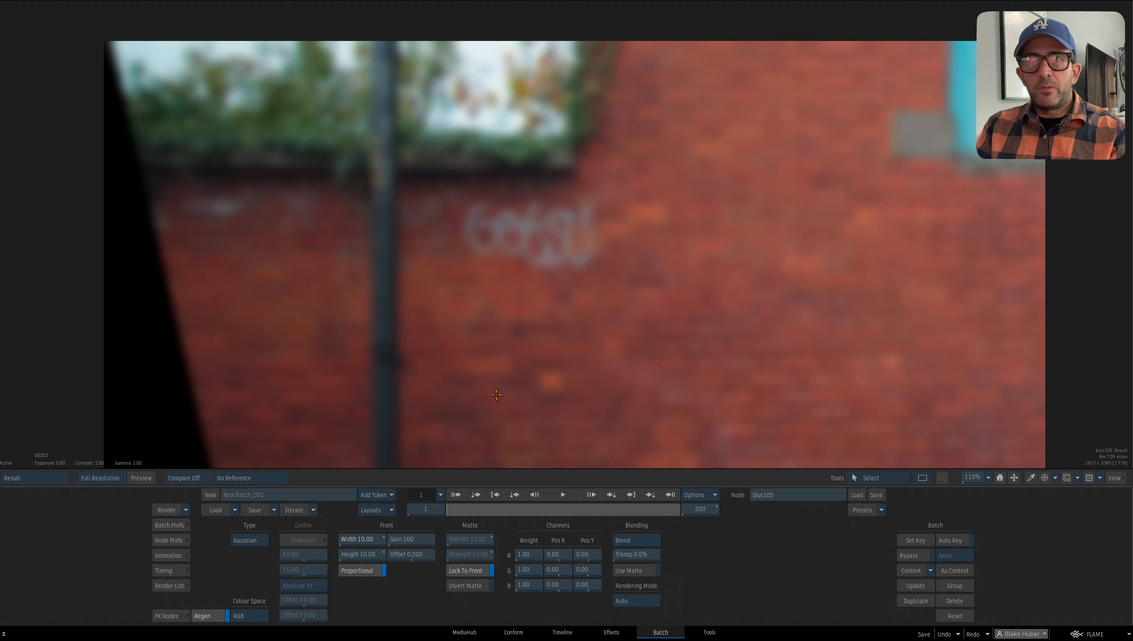
{"action": "left_click_drag", "start_coordinate": [368, 539], "coordinate": [426, 543]}
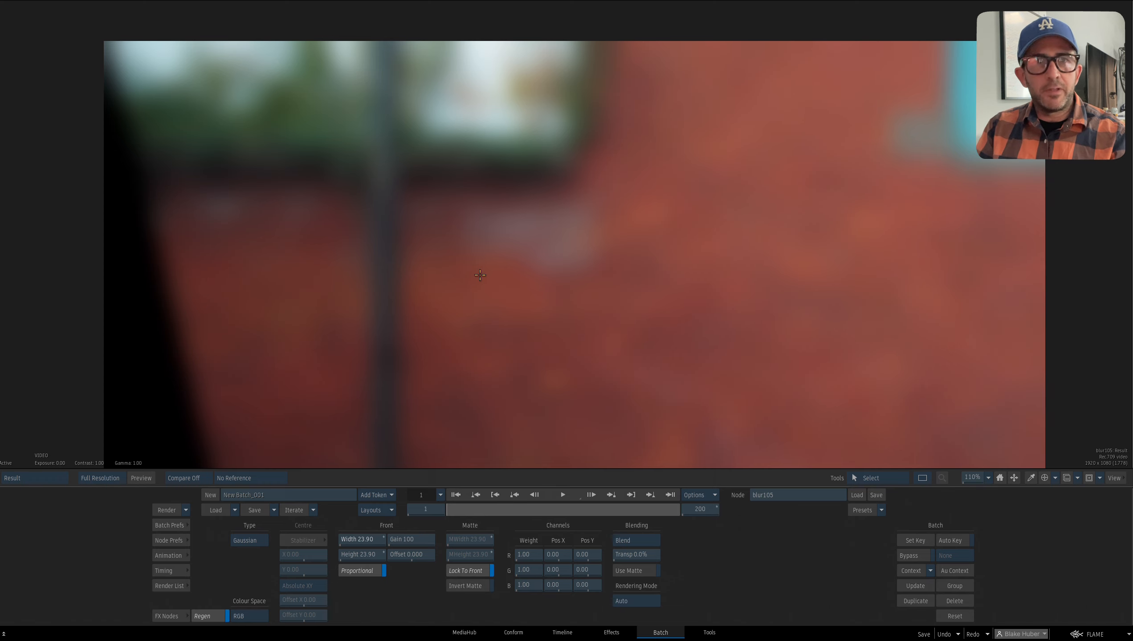
{"action": "left_click", "coordinate": [370, 540]}
{"action": "type", "text": "2"}
{"action": "key", "text": "Return"}
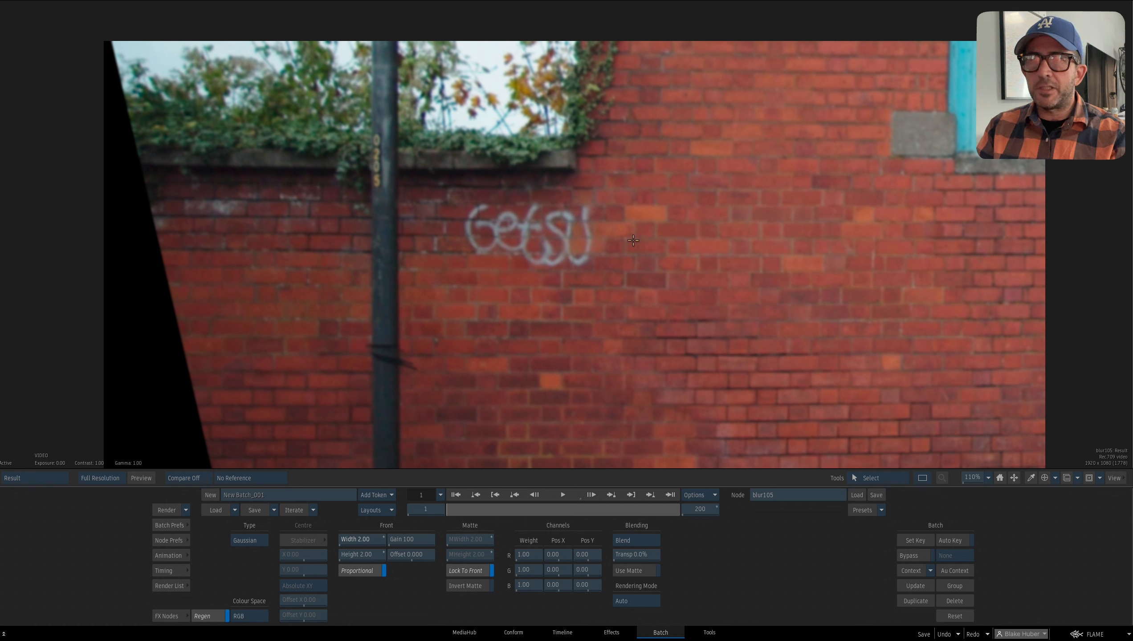
{"action": "left_click", "coordinate": [361, 539]}
{"action": "type", "text": "10"}
{"action": "key", "text": "Return"}
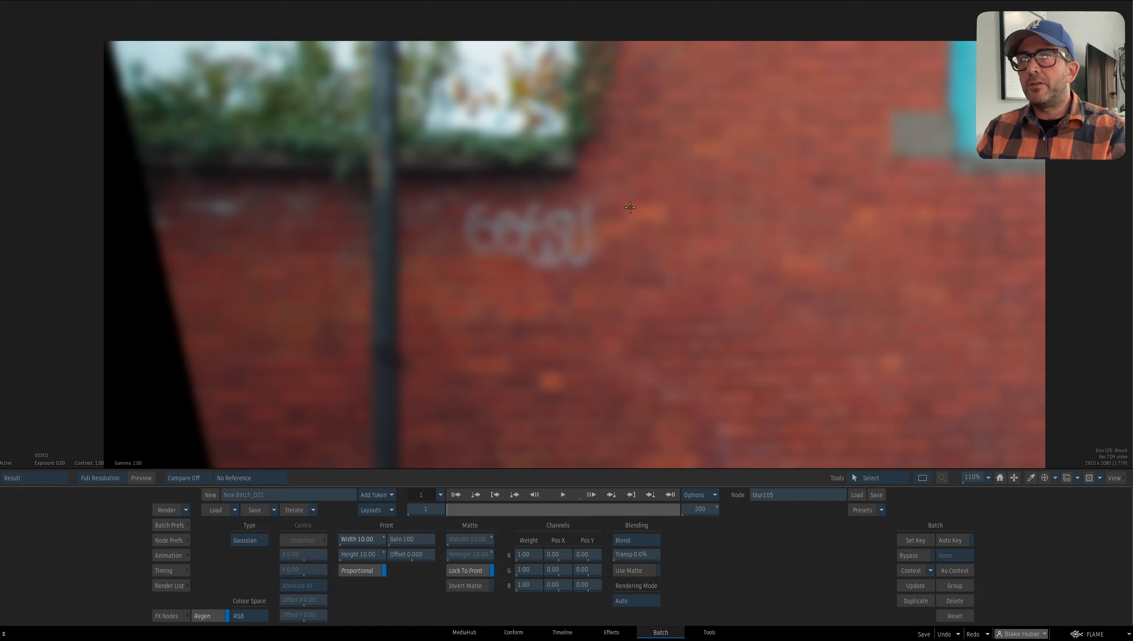
- Check the Average comp result and add a new Paint node beyond the Comp node in the schematic
{"action": "key", "text": "Escape"}
{"action": "left_click_drag", "start_coordinate": [788, 262], "coordinate": [707, 264]}
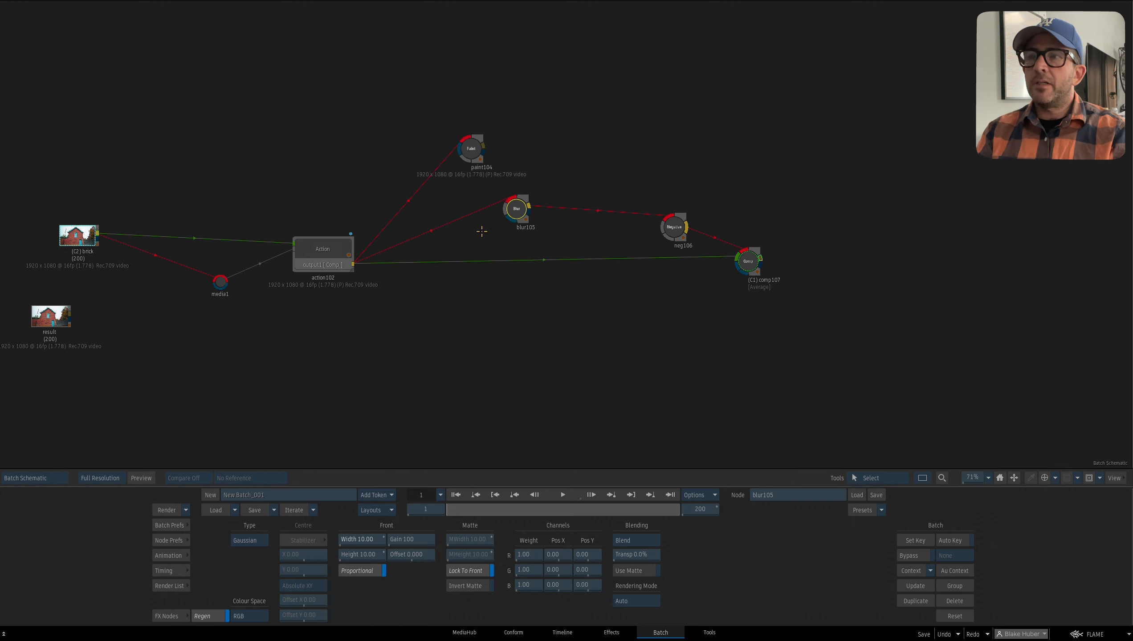
{"action": "double_click", "coordinate": [749, 259]}
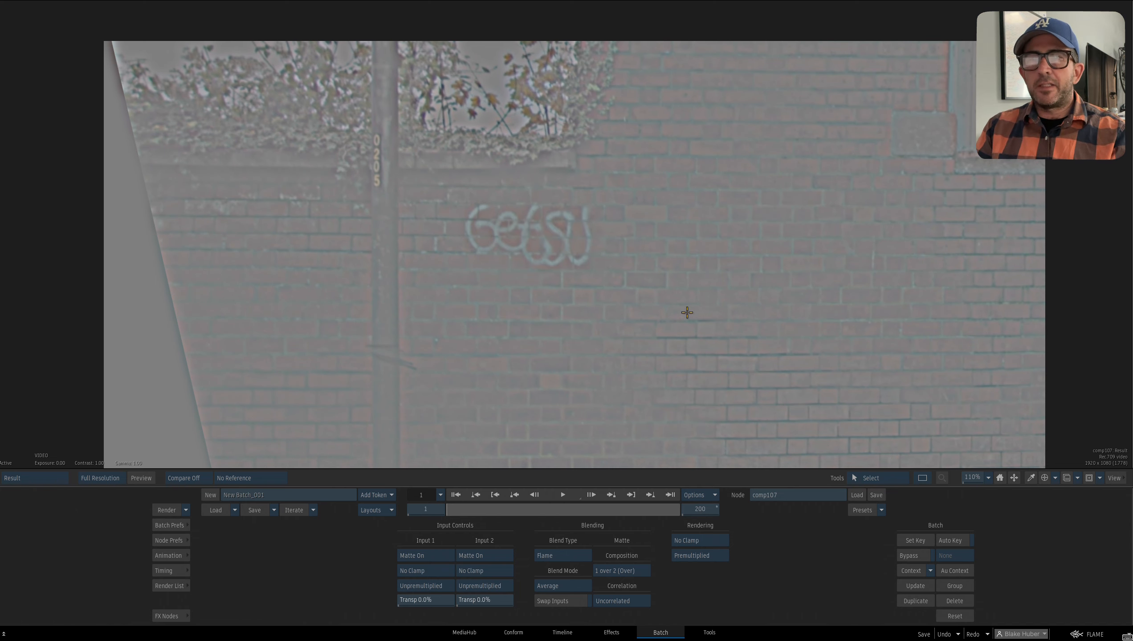
{"action": "key", "text": "Escape"}
{"action": "mouse_move", "coordinate": [749, 296]}
{"action": "left_mouse_down"}
{"action": "mouse_move", "coordinate": [739, 301]}
{"action": "mouse_move", "coordinate": [743, 277]}
{"action": "left_mouse_up"}
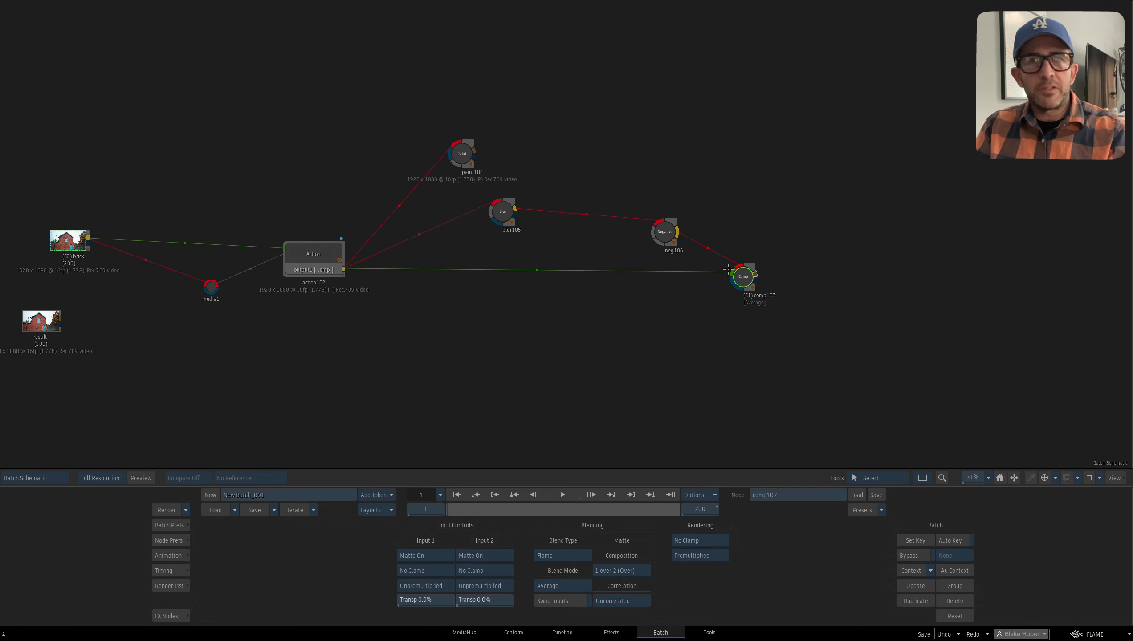
{"action": "left_click", "coordinate": [171, 616]}
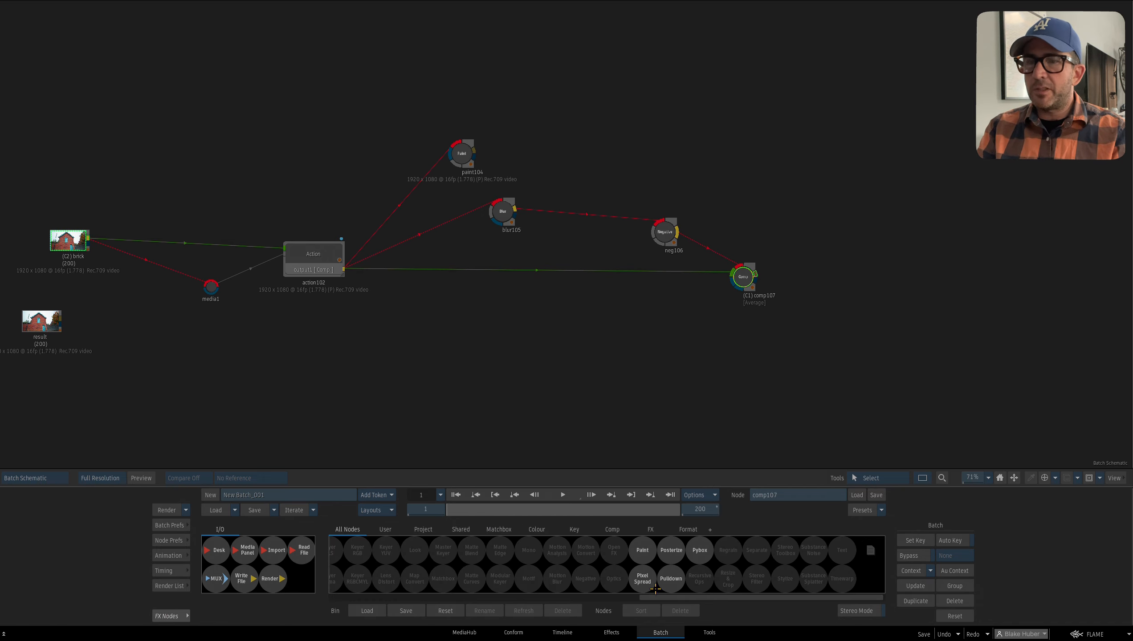
{"action": "left_click_drag", "start_coordinate": [643, 551], "coordinate": [836, 285]}
- Connect the Comp output to the new Paint node's front input and reposition the surrounding nodes
{"action": "left_click_drag", "start_coordinate": [503, 212], "coordinate": [490, 214]}
{"action": "key", "text": "F4"}
{"action": "key", "text": "Escape"}
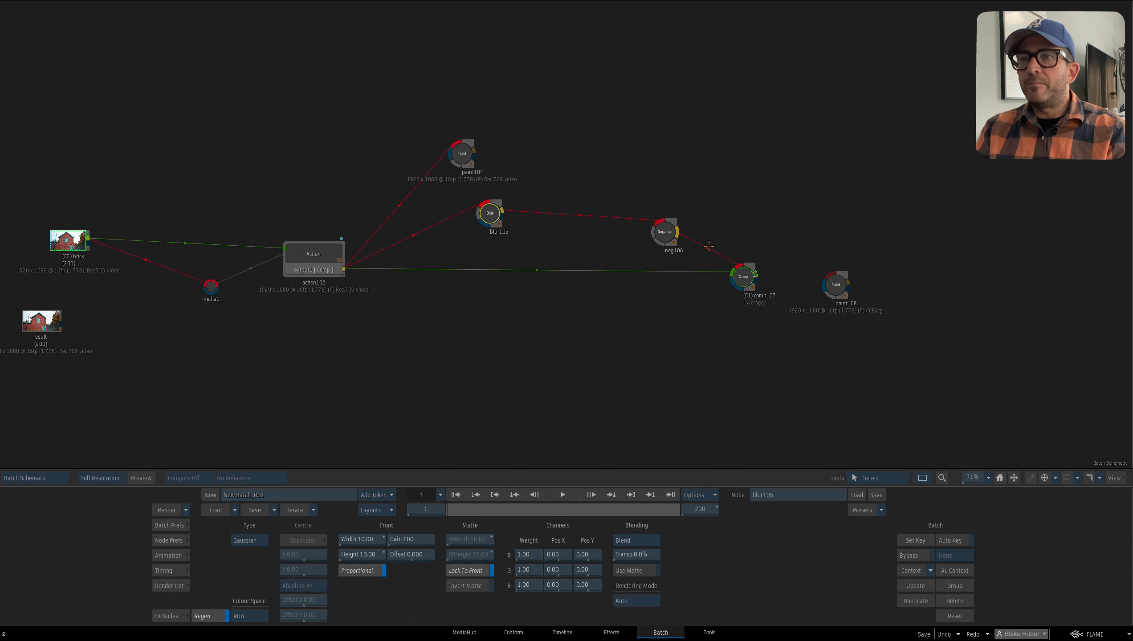
{"action": "left_click", "coordinate": [742, 277]}
{"action": "left_click", "coordinate": [835, 285]}
{"action": "key", "text": "F4"}
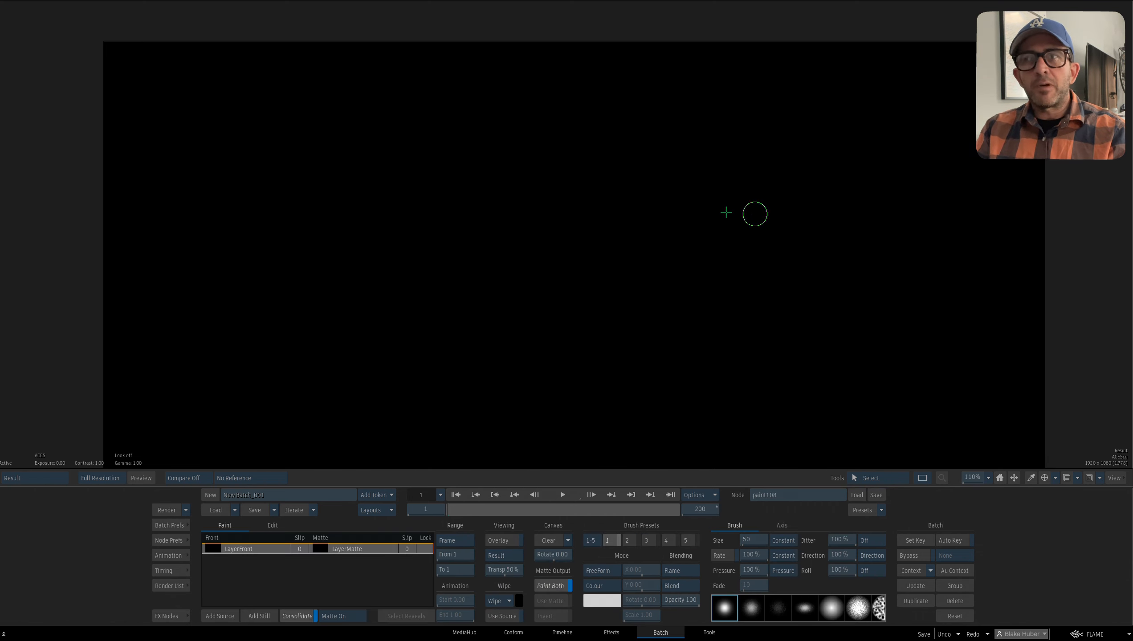
{"action": "key", "text": "Escape"}
{"action": "mouse_move", "coordinate": [835, 302]}
{"action": "left_mouse_down"}
{"action": "mouse_move", "coordinate": [787, 300]}
{"action": "mouse_move", "coordinate": [836, 244]}
{"action": "mouse_move", "coordinate": [868, 237]}
{"action": "left_mouse_up"}
{"action": "left_click_drag", "start_coordinate": [746, 276], "coordinate": [760, 271]}
{"action": "left_click", "coordinate": [865, 218]}
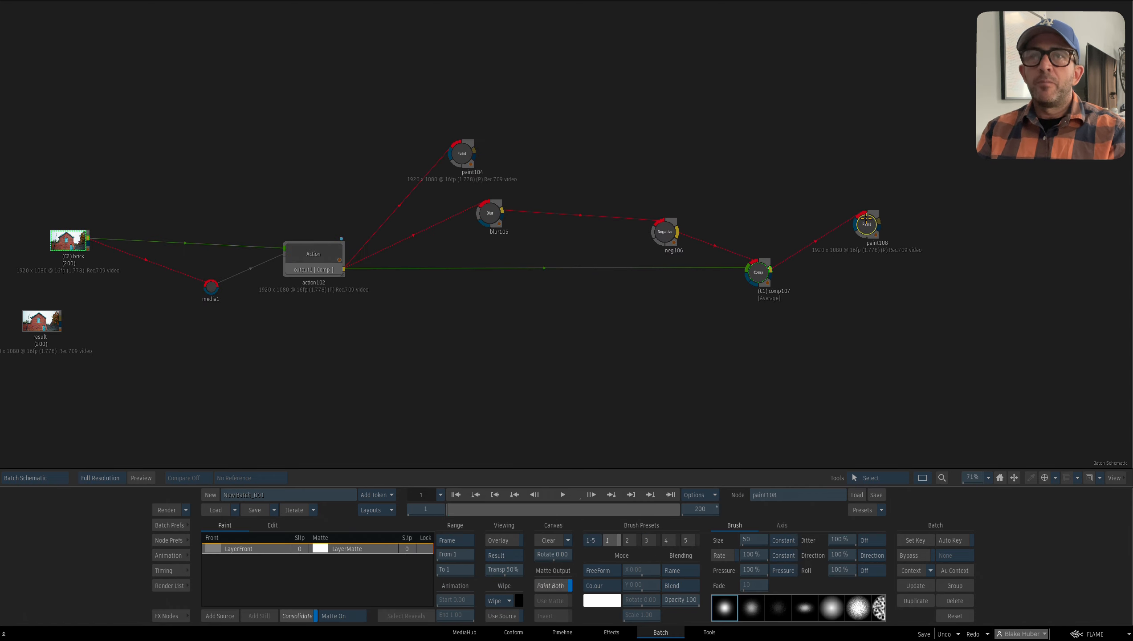
- Open the Paint node fed by Comp and set it to Rec Clone mode over the full Sequence range
{"action": "left_click_drag", "start_coordinate": [865, 218], "coordinate": [858, 218]}
{"action": "left_click_drag", "start_coordinate": [758, 271], "coordinate": [762, 270]}
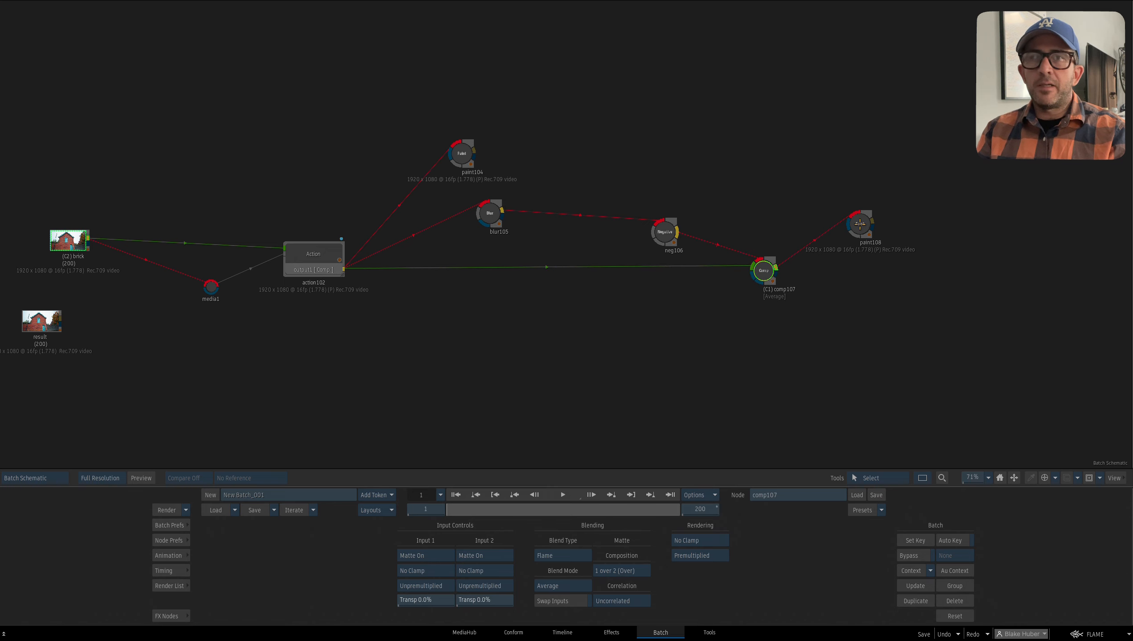
{"action": "double_click", "coordinate": [859, 224]}
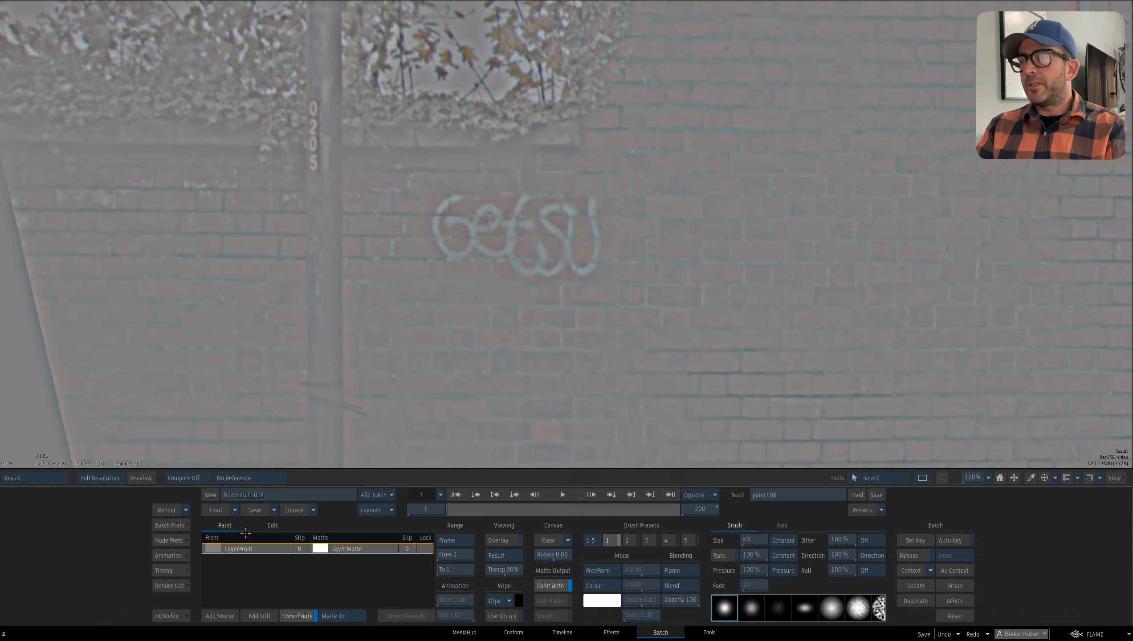
{"action": "left_click", "coordinate": [601, 585]}
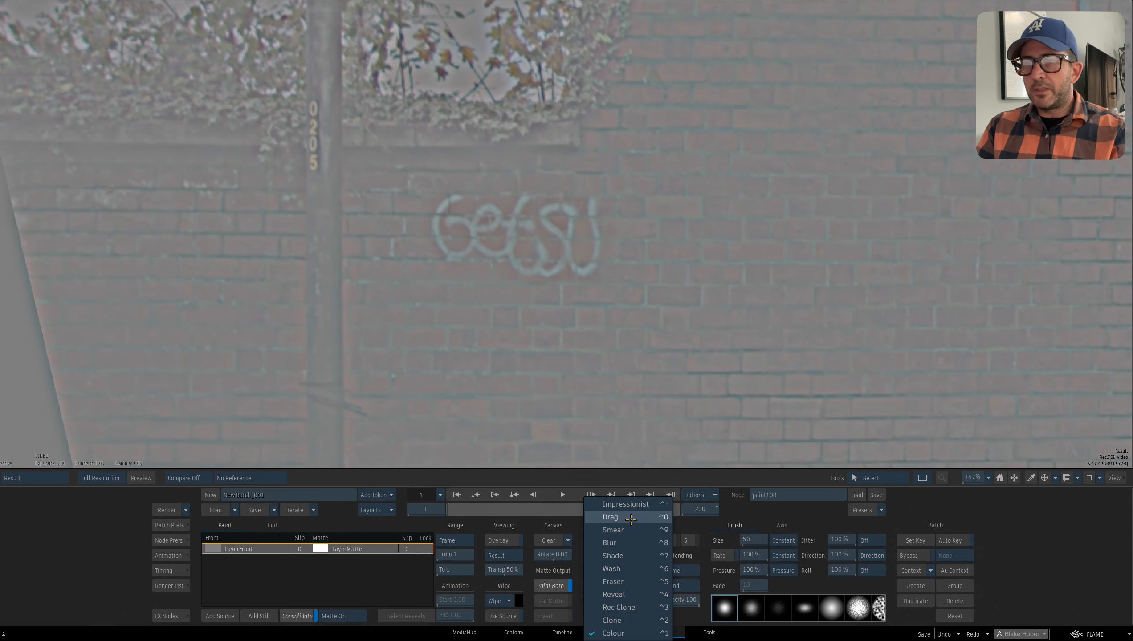
{"action": "left_click", "coordinate": [618, 606]}
{"action": "left_click", "coordinate": [466, 541]}
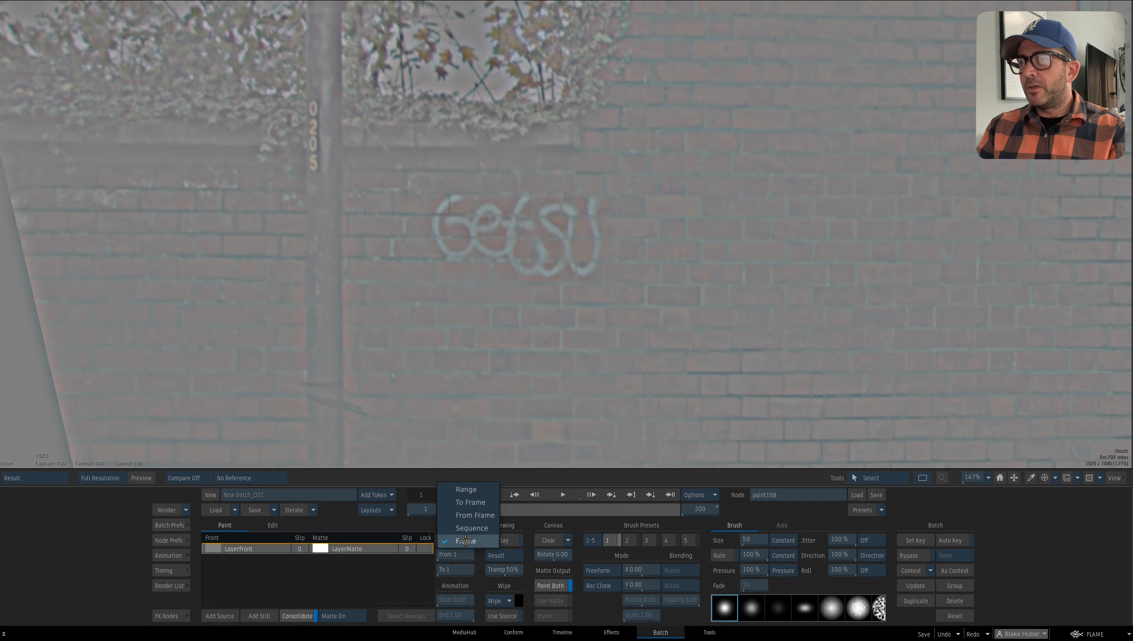
{"action": "left_click", "coordinate": [471, 528]}
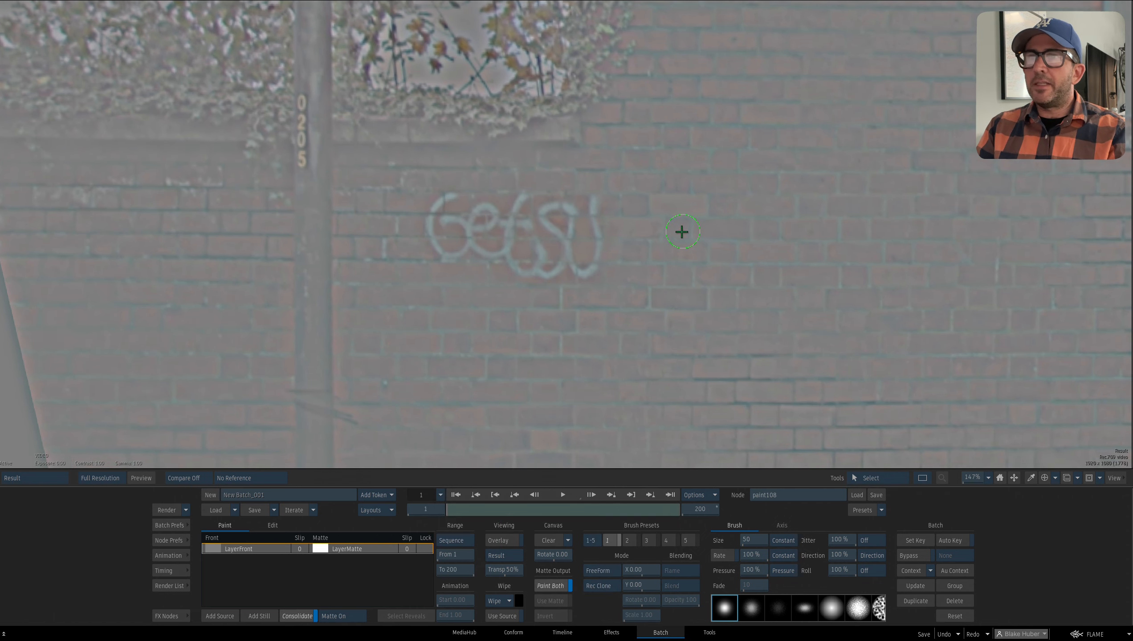
- Clone clean brick detail from beside the graffiti over the whole tag with a brush size of 108
{"action": "mouse_move", "coordinate": [682, 232]}
{"action": "left_mouse_down"}
{"action": "mouse_move", "coordinate": [705, 215]}
{"action": "mouse_move", "coordinate": [716, 227]}
{"action": "mouse_move", "coordinate": [705, 202]}
{"action": "left_mouse_up"}
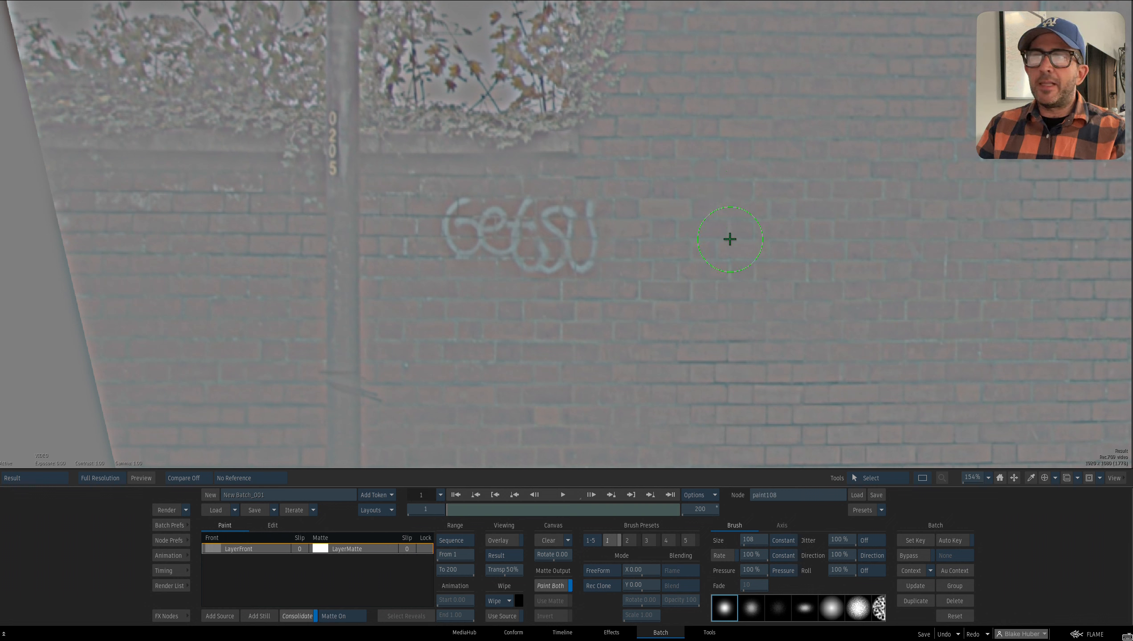
{"action": "left_click_drag", "start_coordinate": [729, 239], "coordinate": [521, 231]}
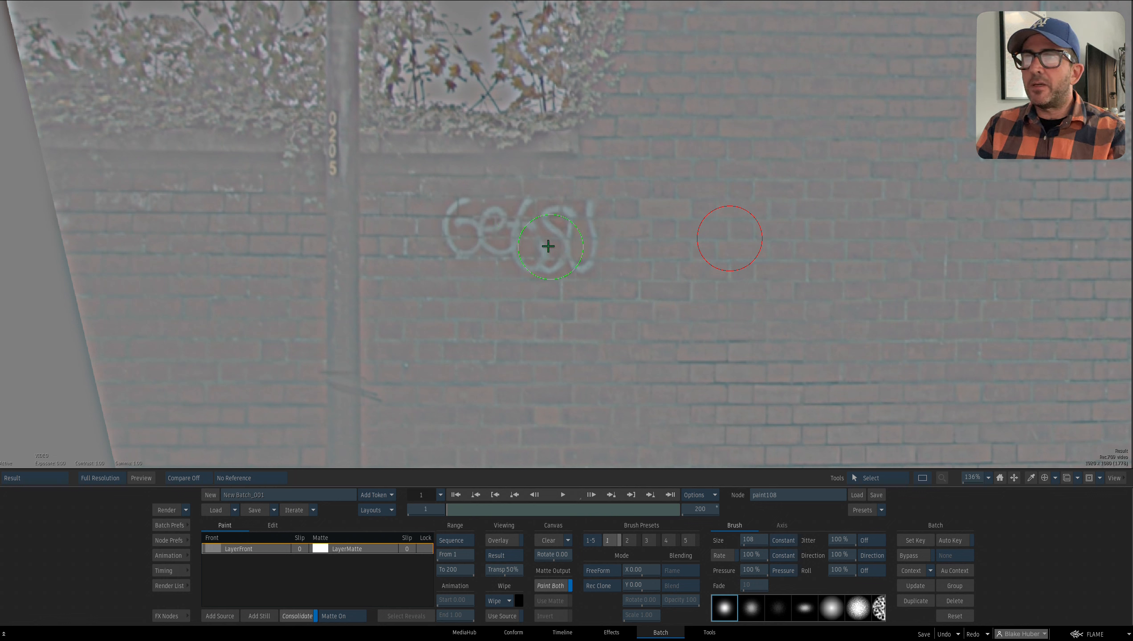
{"action": "left_click", "coordinate": [496, 238]}
{"action": "left_click_drag", "start_coordinate": [501, 239], "coordinate": [460, 237]}
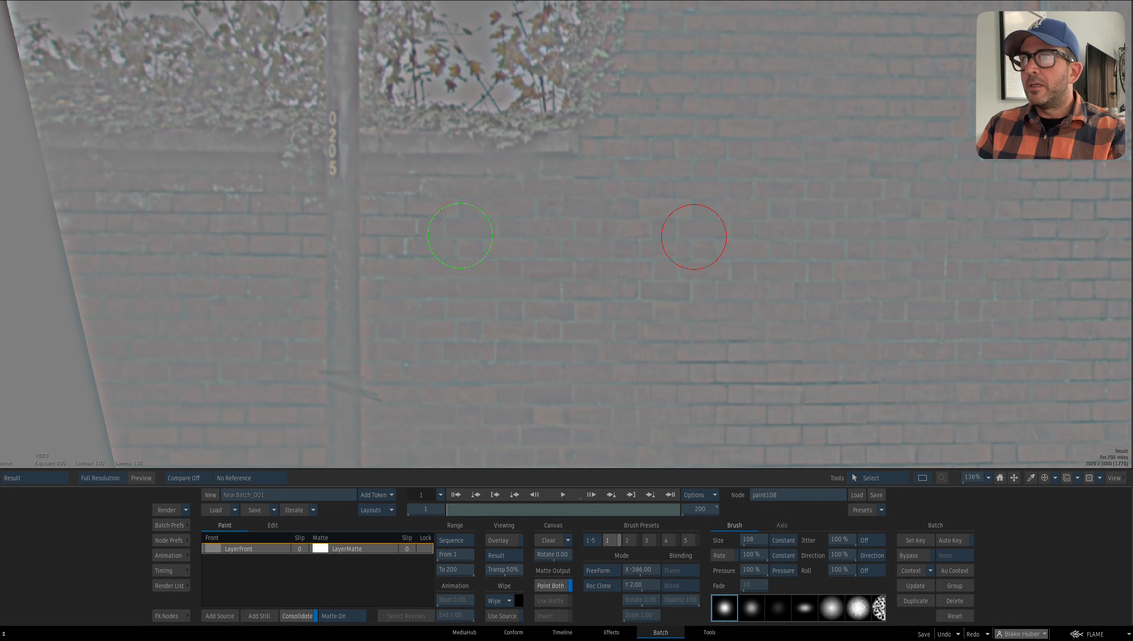
- Check the cloned detail at the last frame, return to the first frame and go back to the schematic
{"action": "mouse_move", "coordinate": [561, 241]}
{"action": "left_mouse_down"}
{"action": "mouse_move", "coordinate": [518, 260]}
{"action": "mouse_move", "coordinate": [671, 483]}
{"action": "left_mouse_up"}
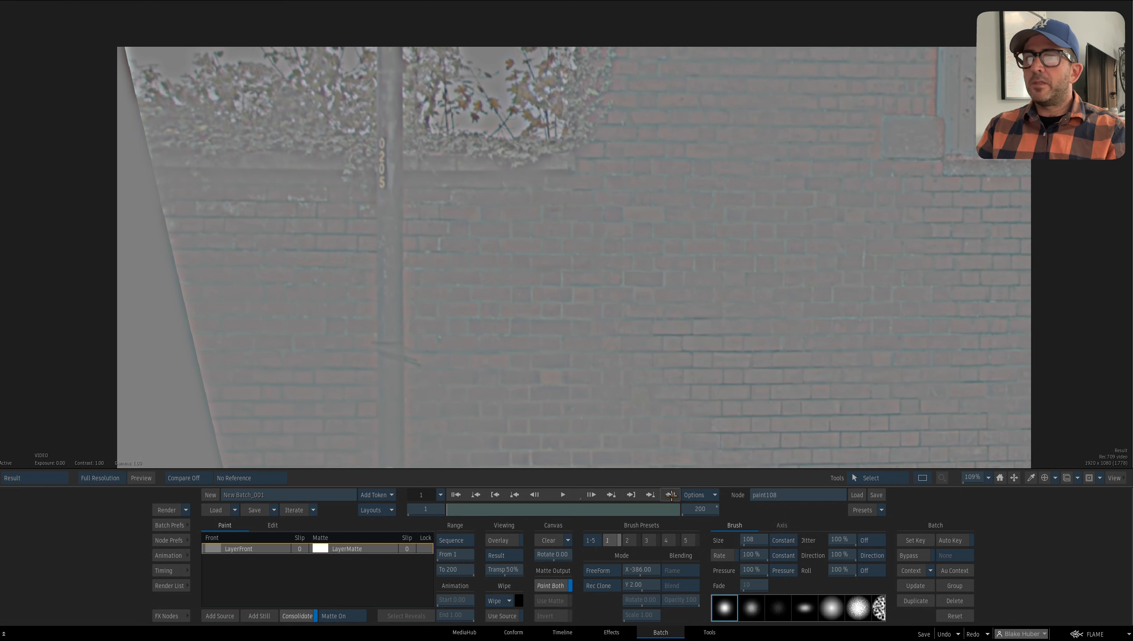
{"action": "left_click", "coordinate": [671, 494]}
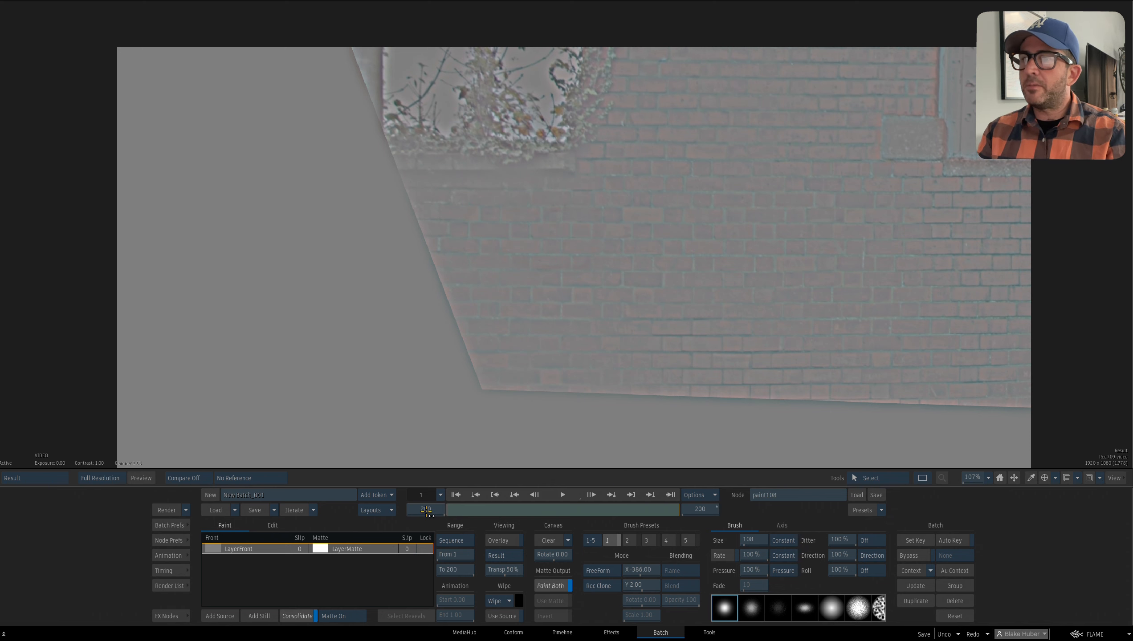
{"action": "left_click", "coordinate": [455, 496]}
{"action": "left_click_drag", "start_coordinate": [467, 507], "coordinate": [685, 500]}
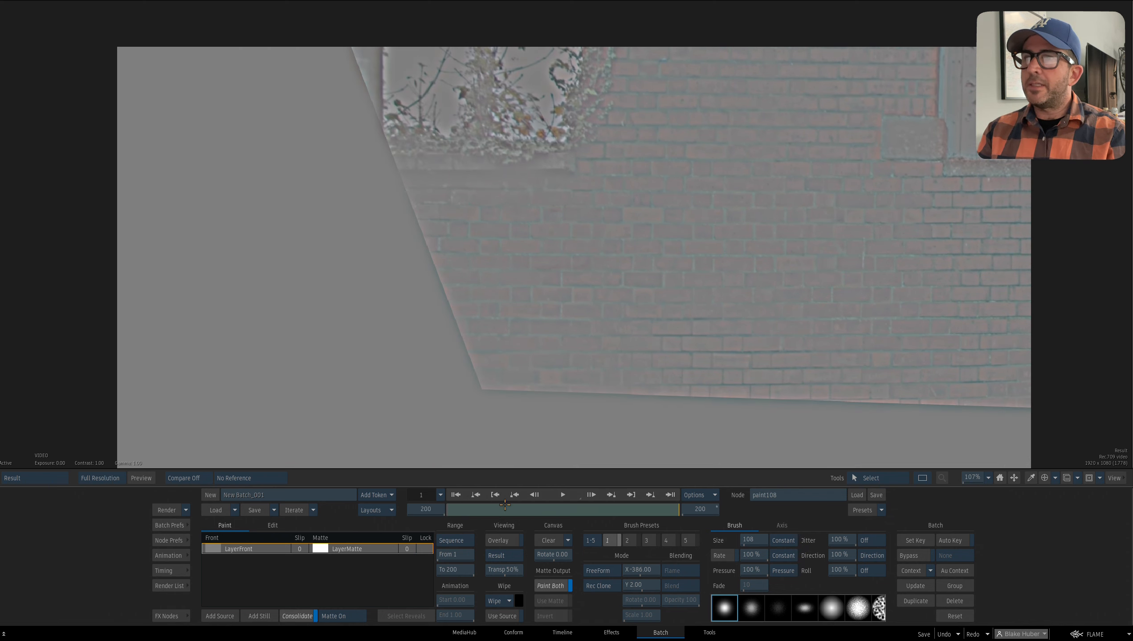
{"action": "left_click", "coordinate": [456, 495]}
{"action": "key", "text": "Escape"}
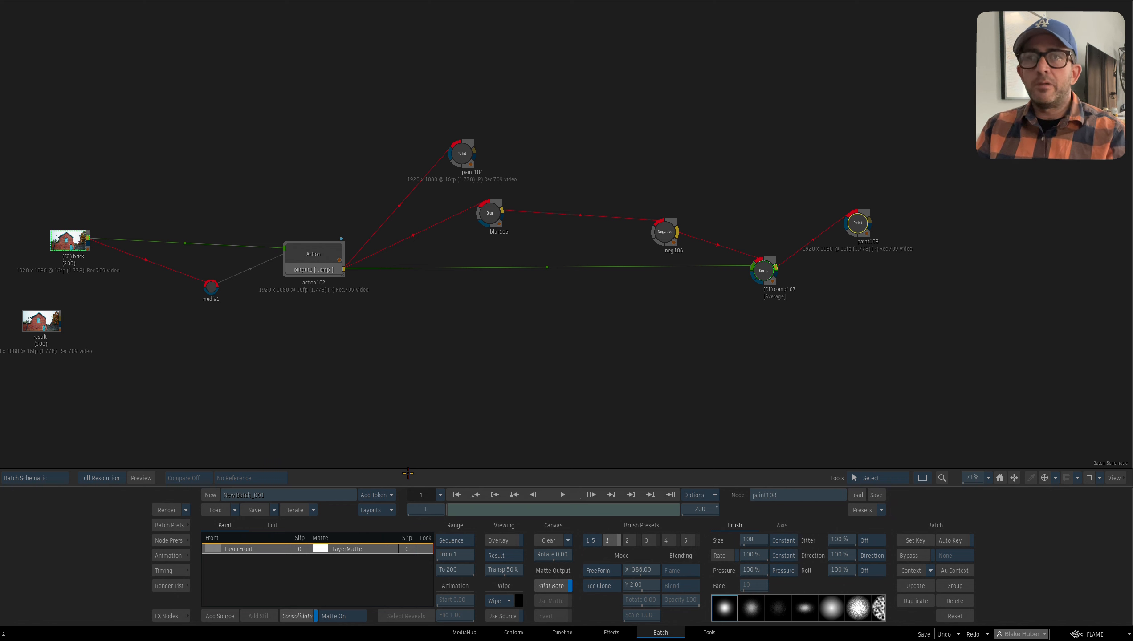
- Move the detail Paint node farther from Comp, and add another Paint node fed by the Blur output below it
{"action": "left_click_drag", "start_coordinate": [794, 245], "coordinate": [764, 217]}
{"action": "left_click_drag", "start_coordinate": [825, 199], "coordinate": [847, 161]}
{"action": "left_click_drag", "start_coordinate": [806, 264], "coordinate": [783, 254]}
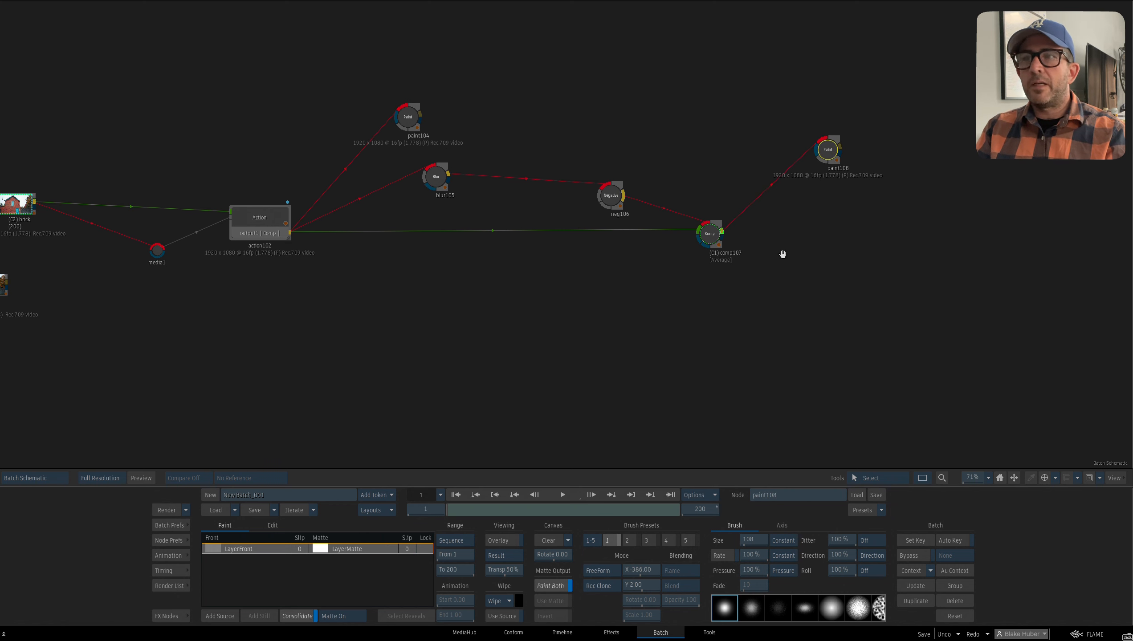
{"action": "left_click", "coordinate": [171, 616]}
{"action": "mouse_move", "coordinate": [637, 551]}
{"action": "left_mouse_down"}
{"action": "mouse_move", "coordinate": [620, 451]}
{"action": "mouse_move", "coordinate": [486, 195]}
{"action": "mouse_move", "coordinate": [469, 188]}
{"action": "mouse_move", "coordinate": [755, 331]}
{"action": "mouse_move", "coordinate": [744, 331]}
{"action": "left_mouse_up"}
{"action": "left_click_drag", "start_coordinate": [435, 177], "coordinate": [437, 193]}
{"action": "left_click_drag", "start_coordinate": [746, 332], "coordinate": [737, 330]}
- Compare the Blur-fed Paint node's result with the first Paint node's cloned brick result
{"action": "double_click", "coordinate": [736, 330]}
{"action": "left_click_drag", "start_coordinate": [577, 302], "coordinate": [603, 299]}
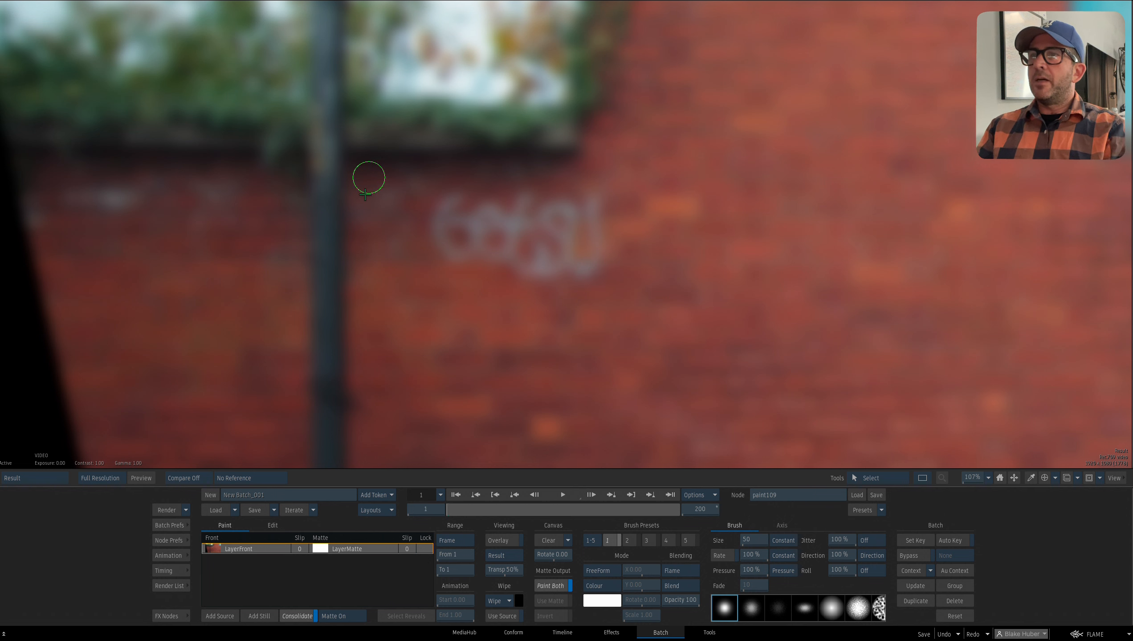
{"action": "left_click_drag", "start_coordinate": [518, 251], "coordinate": [479, 269]}
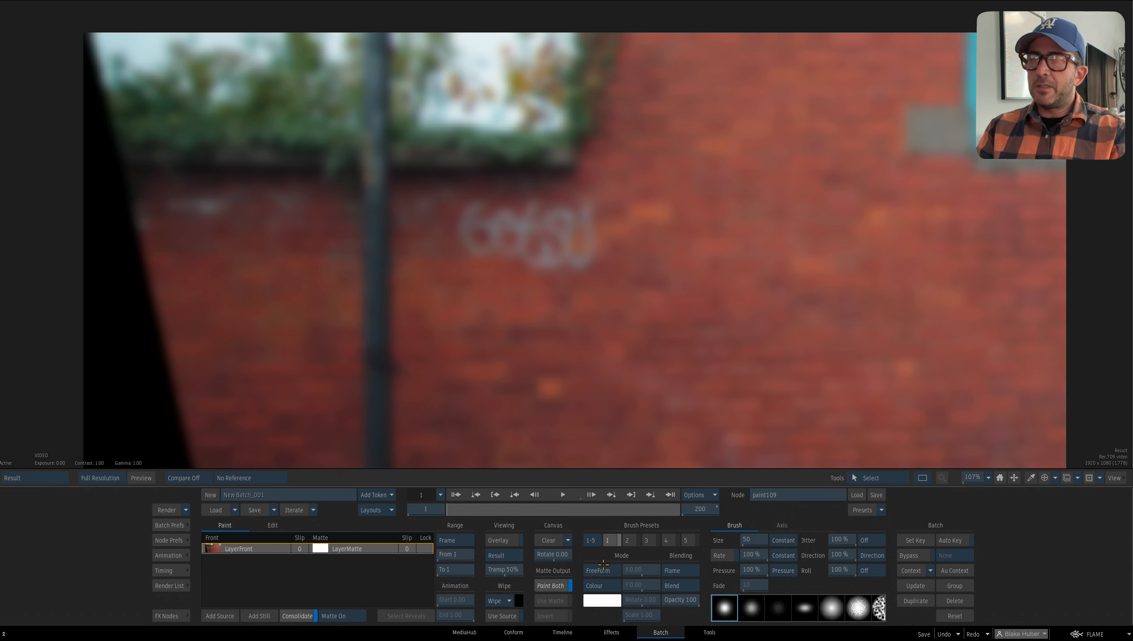
{"action": "key", "text": "Escape"}
{"action": "left_click_drag", "start_coordinate": [406, 117], "coordinate": [400, 121]}
{"action": "double_click", "coordinate": [400, 121]}
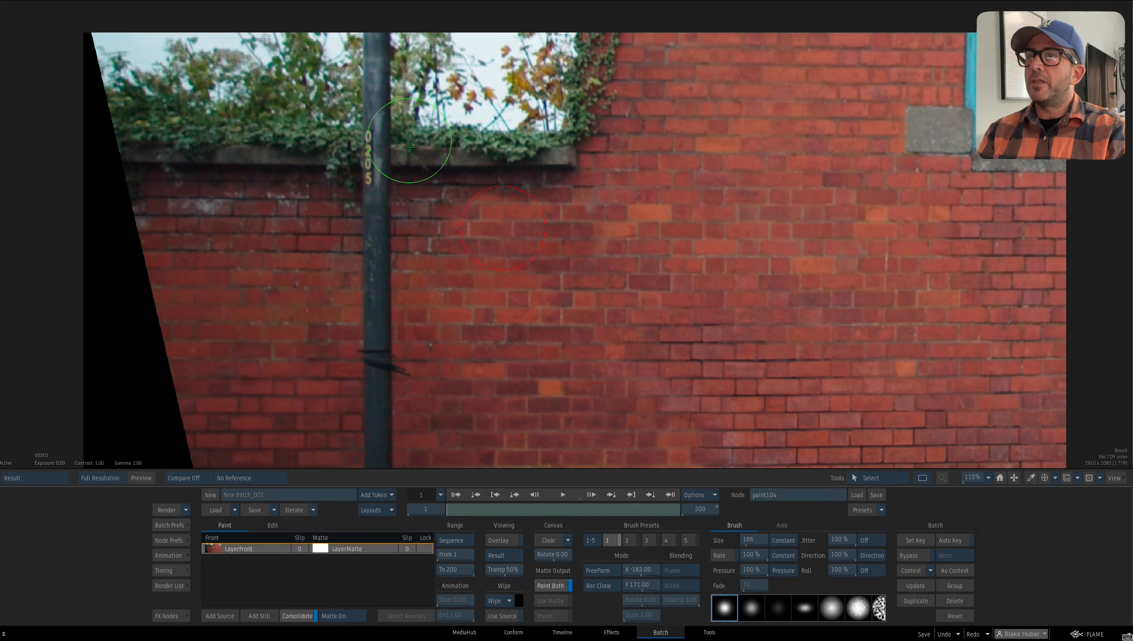
{"action": "key", "text": "Escape"}
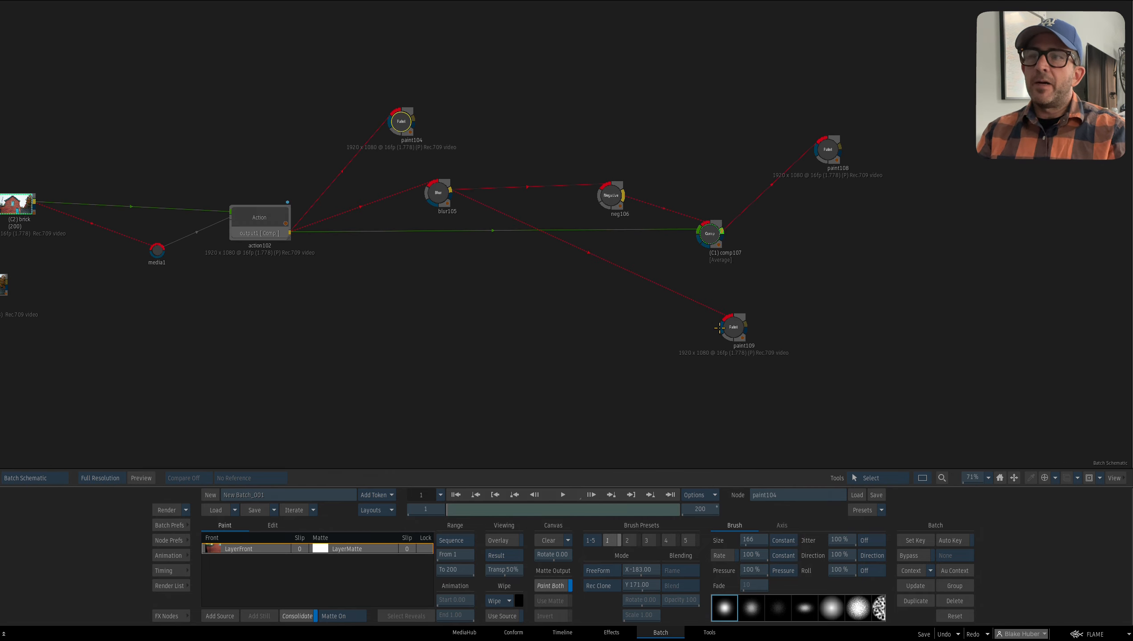
- Set the Blur-fed Paint node to Drag mode with a brush size of 168 and go to frame 200
{"action": "double_click", "coordinate": [719, 327]}
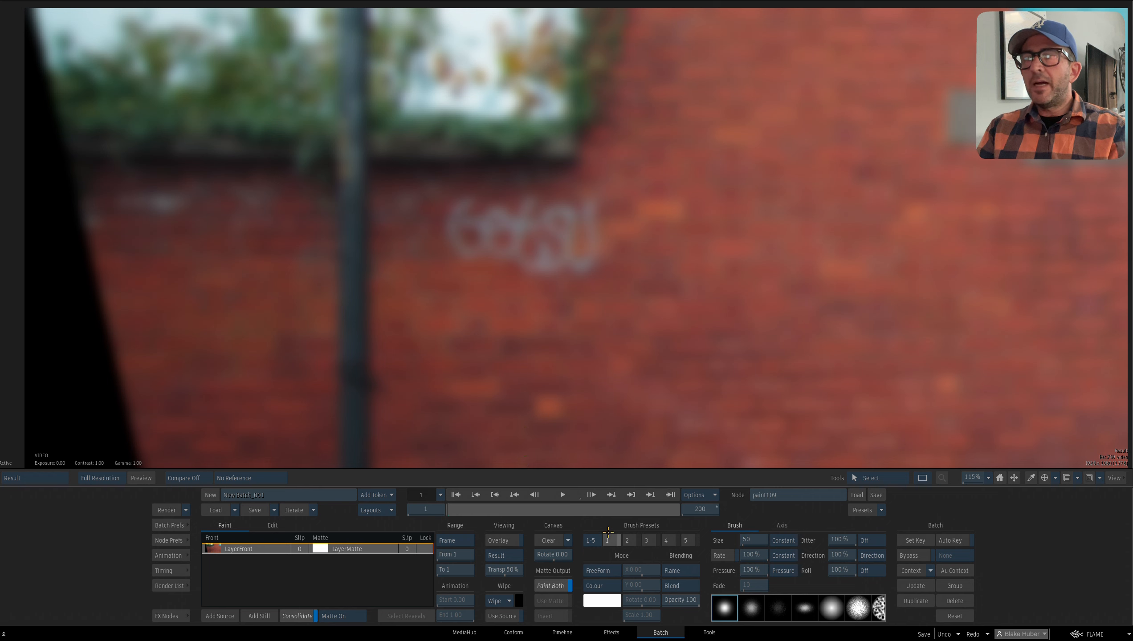
{"action": "left_click", "coordinate": [604, 585]}
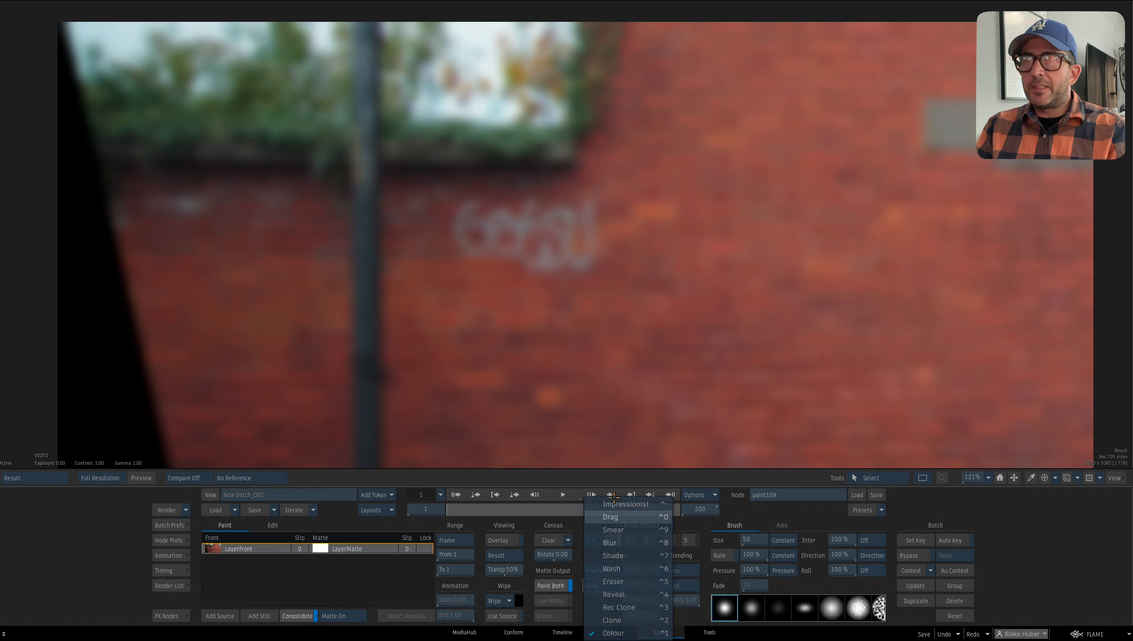
{"action": "left_click", "coordinate": [610, 517]}
{"action": "left_click_drag", "start_coordinate": [570, 231], "coordinate": [604, 231]}
{"action": "left_click_drag", "start_coordinate": [659, 301], "coordinate": [621, 366]}
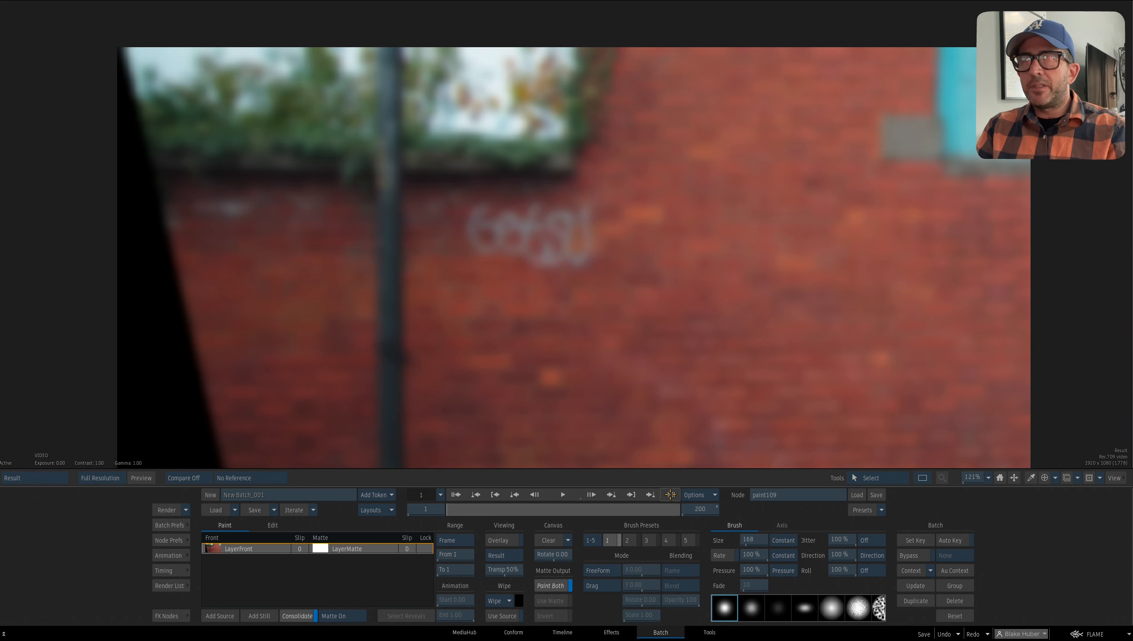
{"action": "left_click", "coordinate": [670, 494]}
{"action": "left_click_drag", "start_coordinate": [658, 412], "coordinate": [618, 287]}
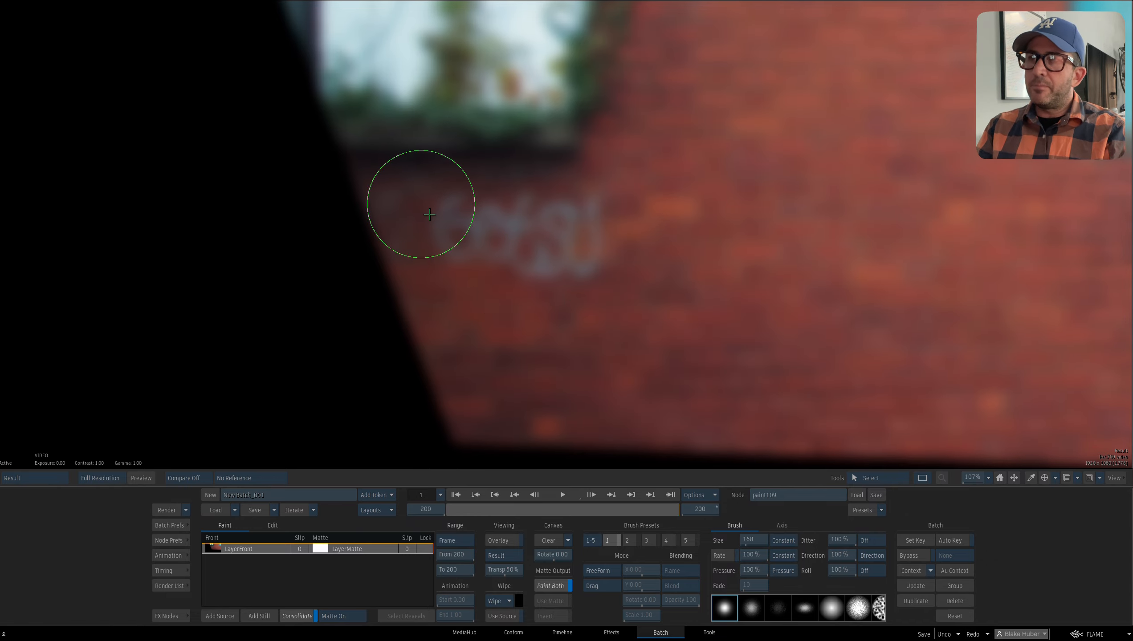
- Smear surrounding brick colour over the blurred graffiti with Drag strokes, using brush sizes of 124 and 194
{"action": "left_click_drag", "start_coordinate": [599, 270], "coordinate": [584, 268]}
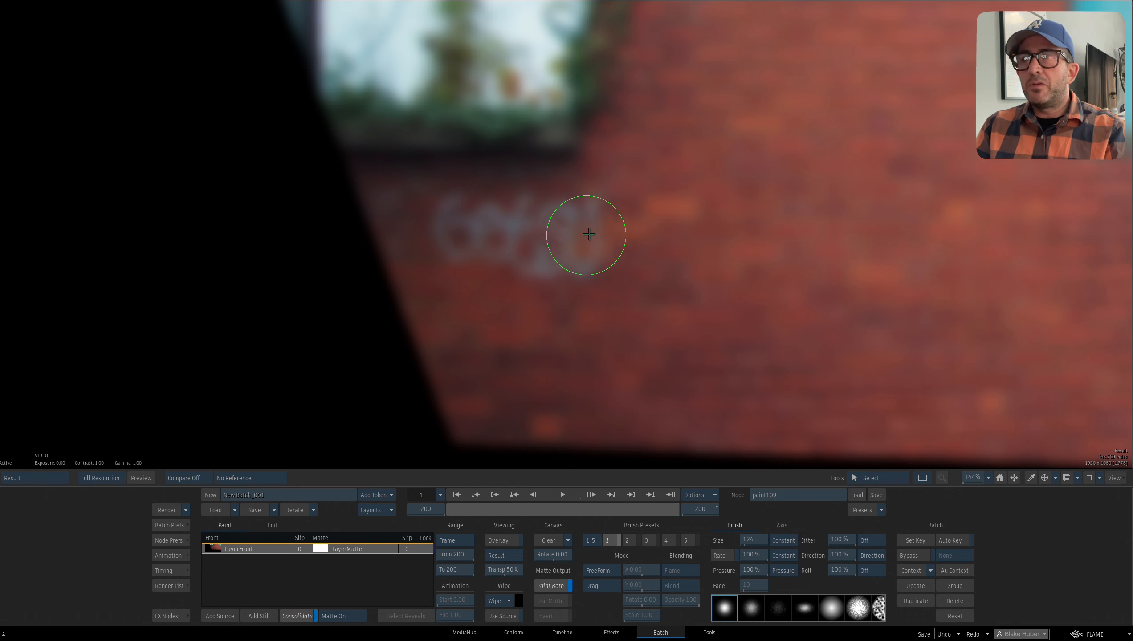
{"action": "mouse_move", "coordinate": [624, 243]}
{"action": "left_mouse_down"}
{"action": "mouse_move", "coordinate": [582, 220]}
{"action": "mouse_move", "coordinate": [600, 203]}
{"action": "mouse_move", "coordinate": [585, 201]}
{"action": "mouse_move", "coordinate": [619, 253]}
{"action": "mouse_move", "coordinate": [607, 268]}
{"action": "mouse_move", "coordinate": [539, 268]}
{"action": "mouse_move", "coordinate": [582, 252]}
{"action": "mouse_move", "coordinate": [582, 210]}
{"action": "mouse_move", "coordinate": [561, 220]}
{"action": "mouse_move", "coordinate": [582, 261]}
{"action": "mouse_move", "coordinate": [549, 258]}
{"action": "left_mouse_up"}
{"action": "mouse_move", "coordinate": [429, 218]}
{"action": "left_mouse_down"}
{"action": "mouse_move", "coordinate": [488, 220]}
{"action": "mouse_move", "coordinate": [432, 228]}
{"action": "mouse_move", "coordinate": [436, 244]}
{"action": "mouse_move", "coordinate": [505, 242]}
{"action": "mouse_move", "coordinate": [500, 210]}
{"action": "mouse_move", "coordinate": [527, 206]}
{"action": "mouse_move", "coordinate": [575, 232]}
{"action": "mouse_move", "coordinate": [534, 269]}
{"action": "left_mouse_up"}
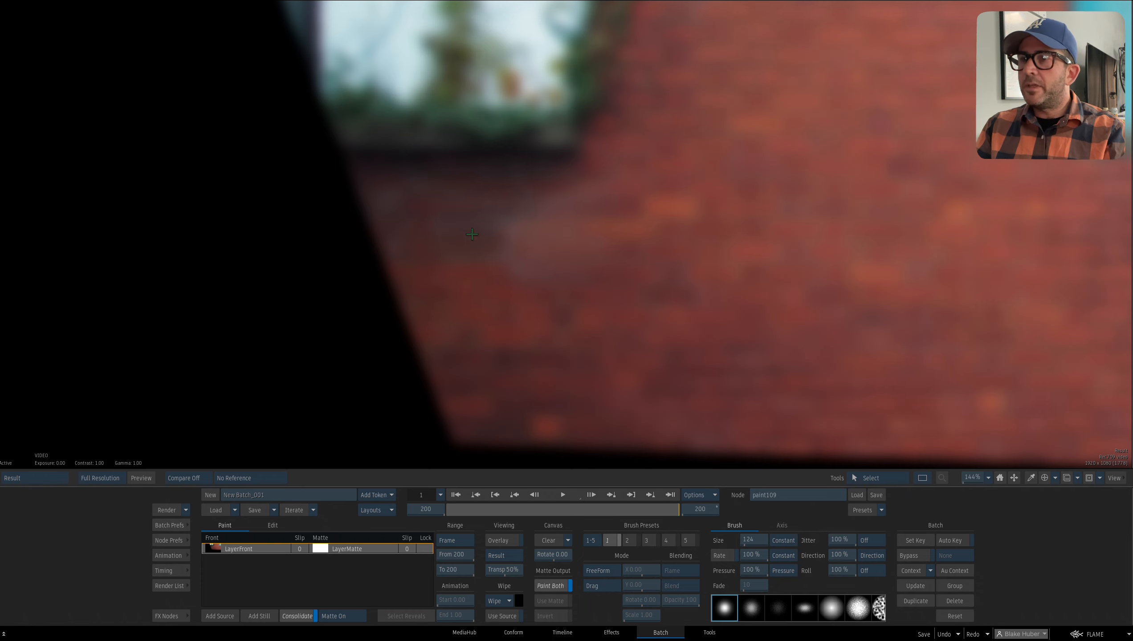
{"action": "mouse_move", "coordinate": [471, 234]}
{"action": "left_mouse_down"}
{"action": "mouse_move", "coordinate": [535, 233]}
{"action": "mouse_move", "coordinate": [502, 224]}
{"action": "left_mouse_up"}
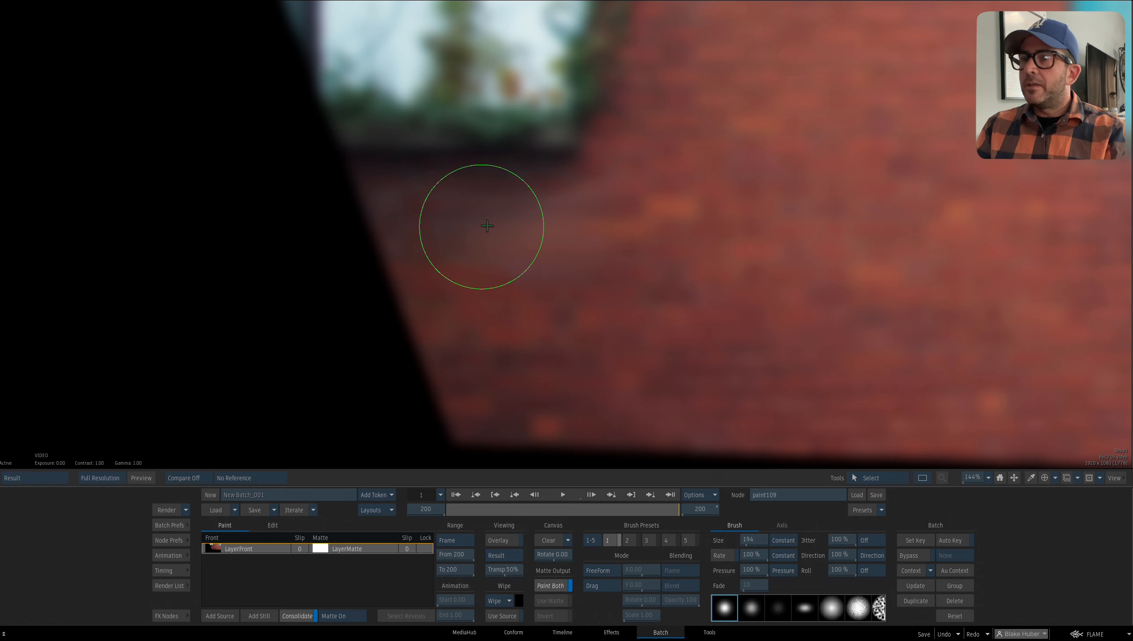
{"action": "left_click_drag", "start_coordinate": [581, 267], "coordinate": [645, 448]}
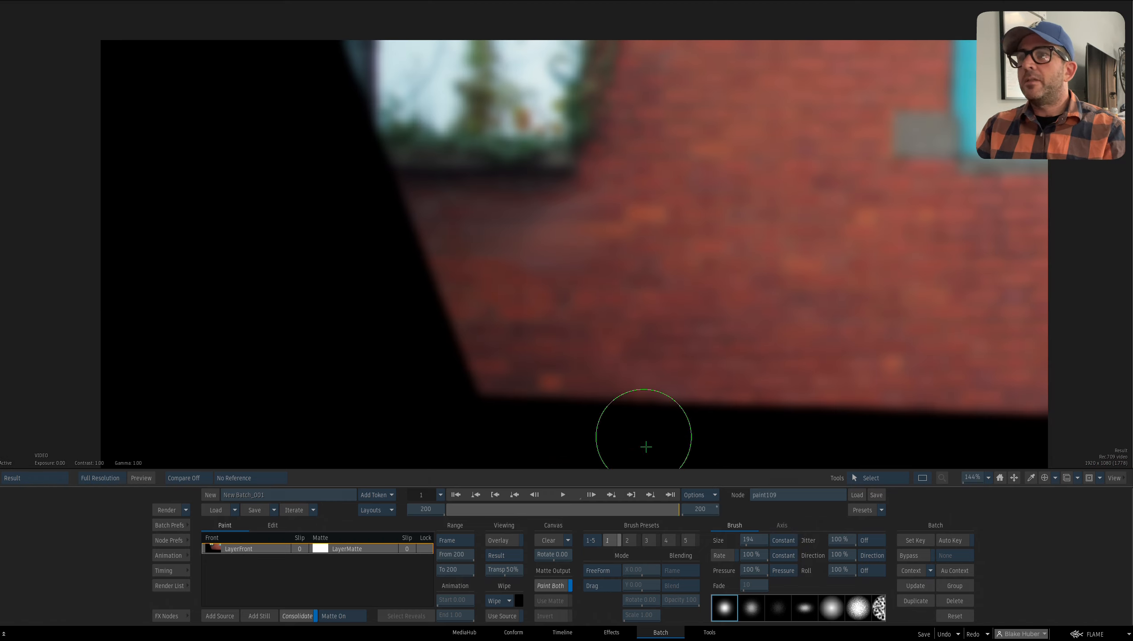
- Return to frame 1, select all the Drag strokes and set their range to Sequence
{"action": "left_click", "coordinate": [455, 495]}
{"action": "left_click_drag", "start_coordinate": [473, 414], "coordinate": [521, 309]}
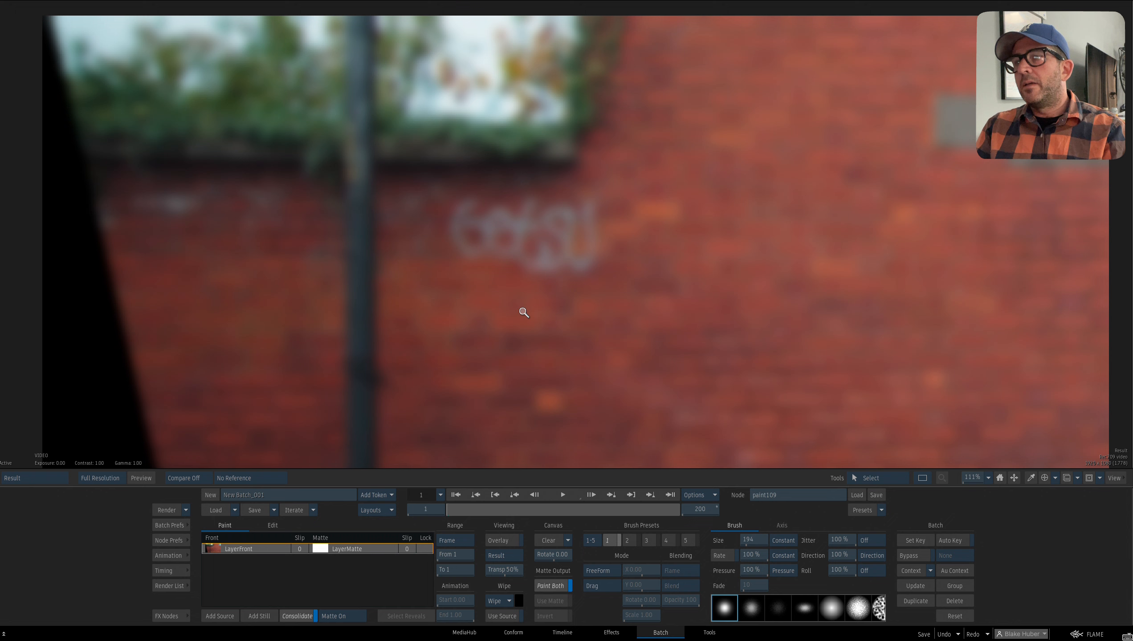
{"action": "left_click", "coordinate": [272, 525]}
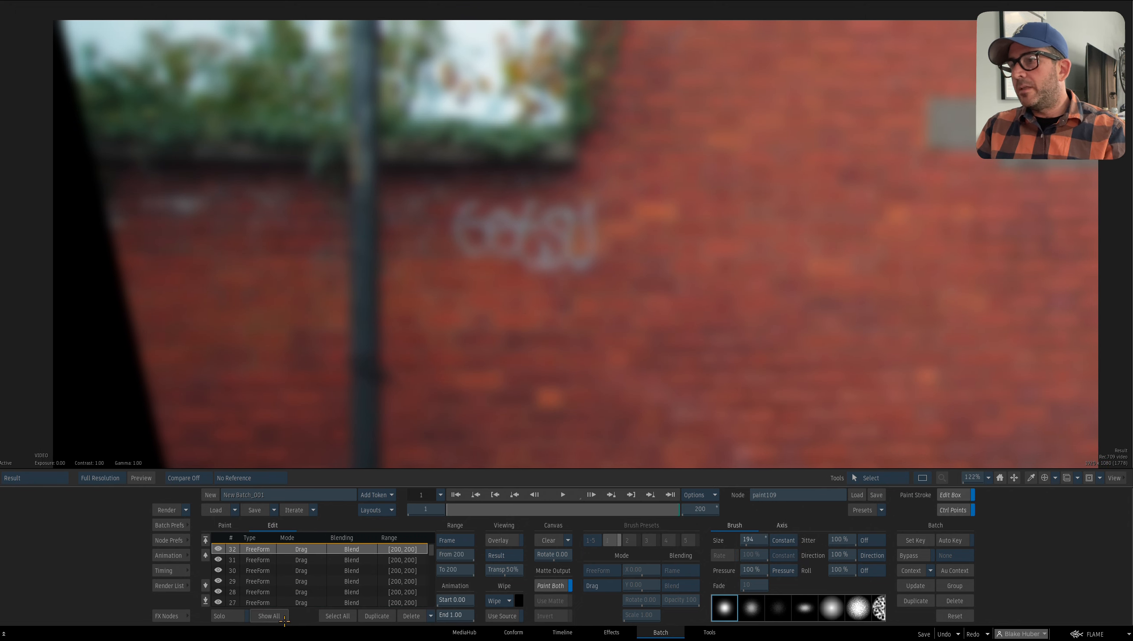
{"action": "left_click", "coordinate": [338, 617]}
{"action": "left_click", "coordinate": [465, 540]}
{"action": "left_click", "coordinate": [465, 528]}
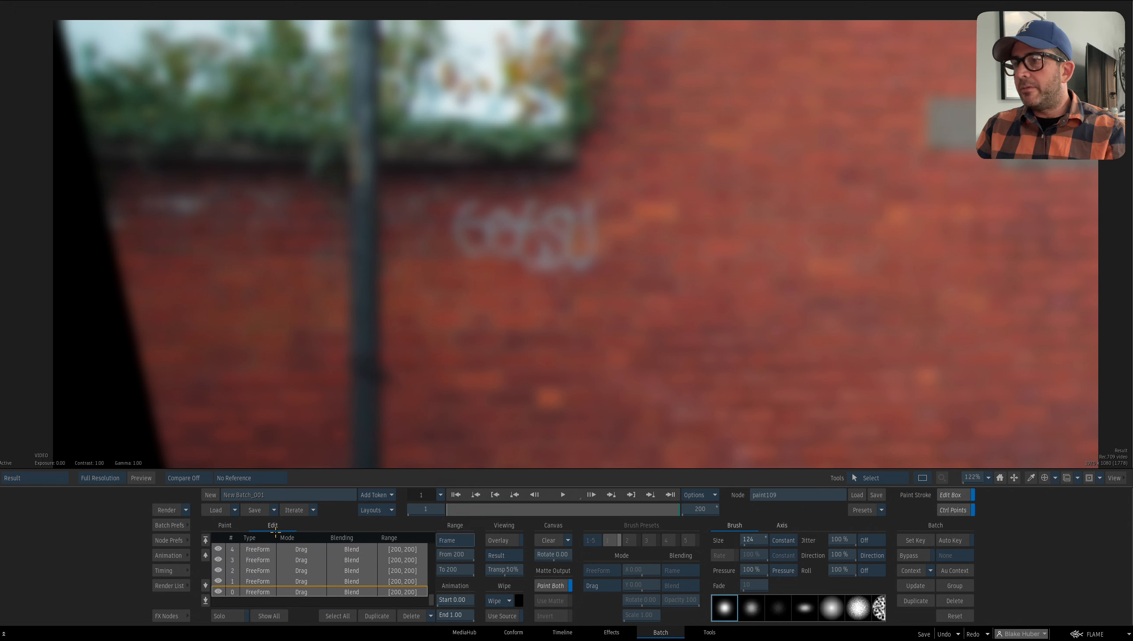
{"action": "left_click", "coordinate": [225, 525]}
{"action": "left_click_drag", "start_coordinate": [511, 352], "coordinate": [525, 332]}
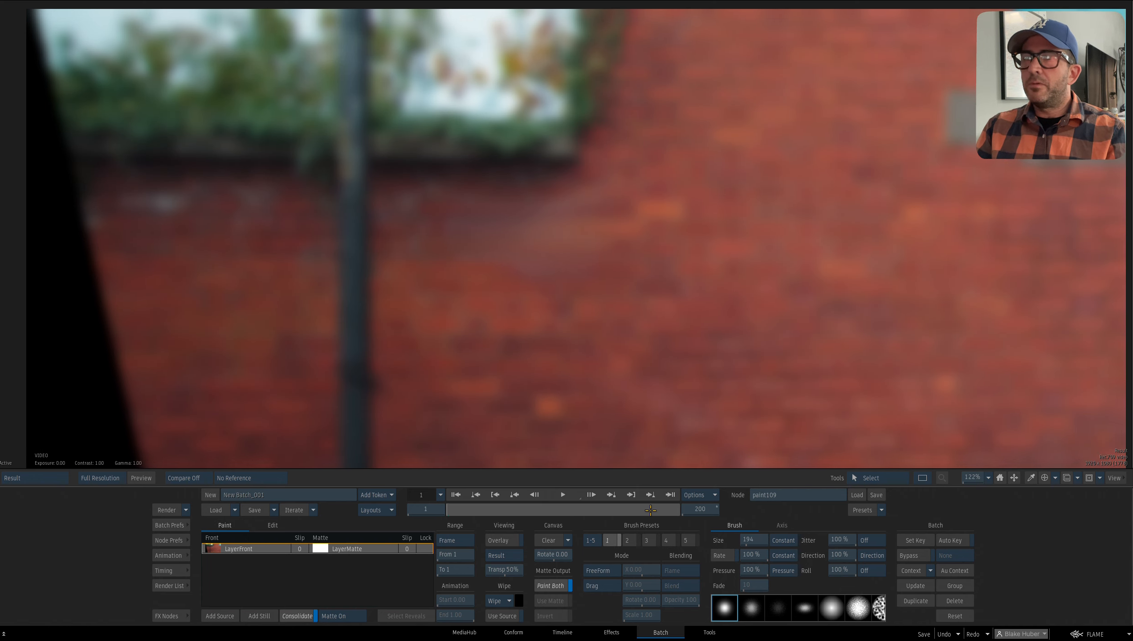
- Go to frame 200 and Rec Clone nearby brick colour over the leftover pale smudge on the blurred wall
{"action": "left_click", "coordinate": [670, 495]}
{"action": "scroll", "coordinate": [660, 362], "scroll_direction": "down", "scroll_amount": 1}
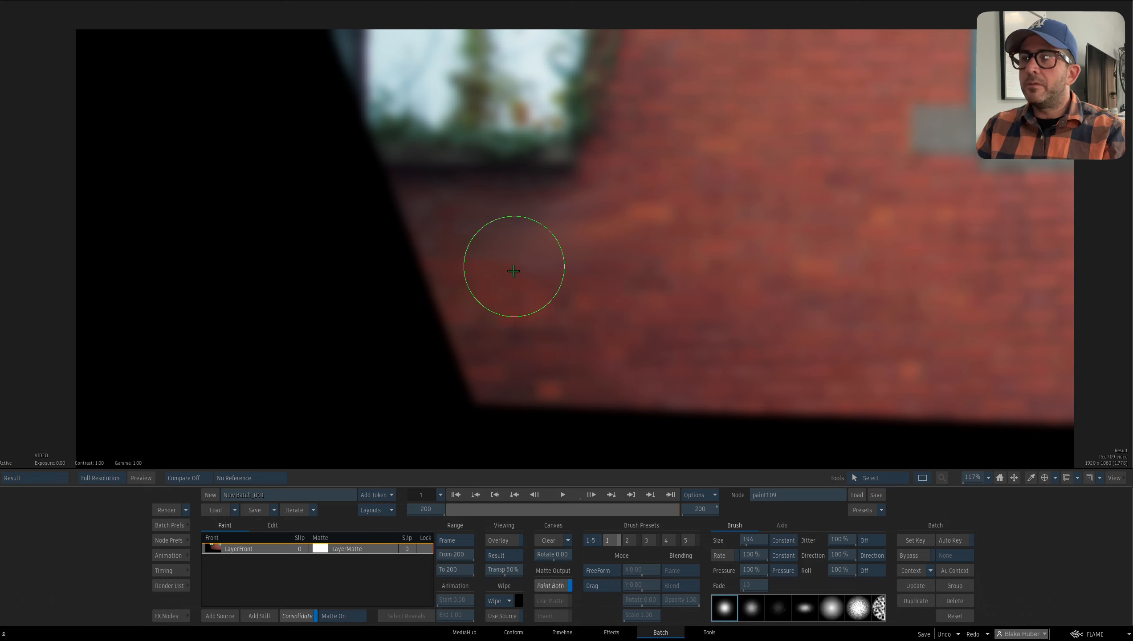
{"action": "left_click", "coordinate": [602, 586]}
{"action": "left_click", "coordinate": [610, 607]}
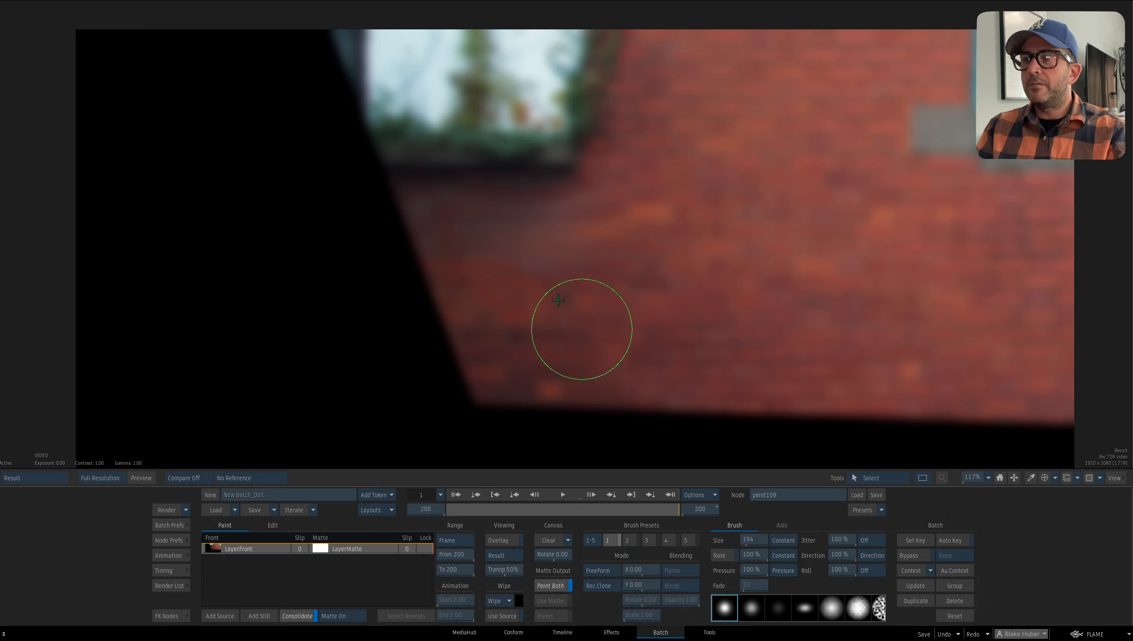
{"action": "mouse_move", "coordinate": [522, 317]}
{"action": "left_mouse_down"}
{"action": "mouse_move", "coordinate": [475, 248]}
{"action": "mouse_move", "coordinate": [508, 241]}
{"action": "left_mouse_up"}
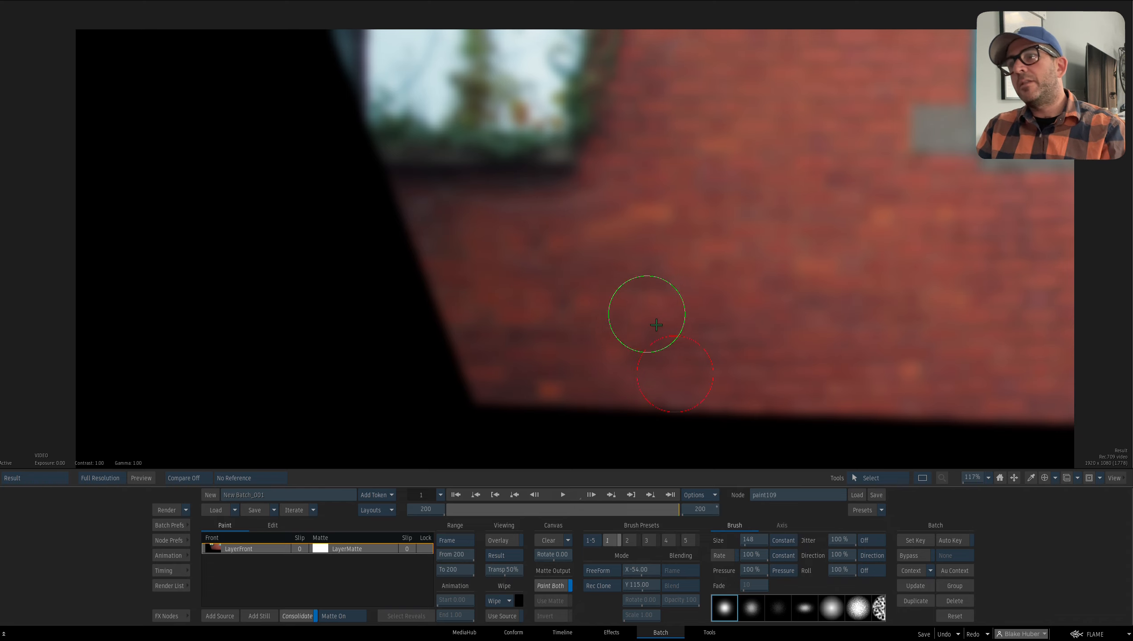
- Switch back to Drag mode and smooth the blurred brick colour below the window ledge near the wall's edge
{"action": "left_click", "coordinate": [607, 580]}
{"action": "left_click", "coordinate": [617, 516]}
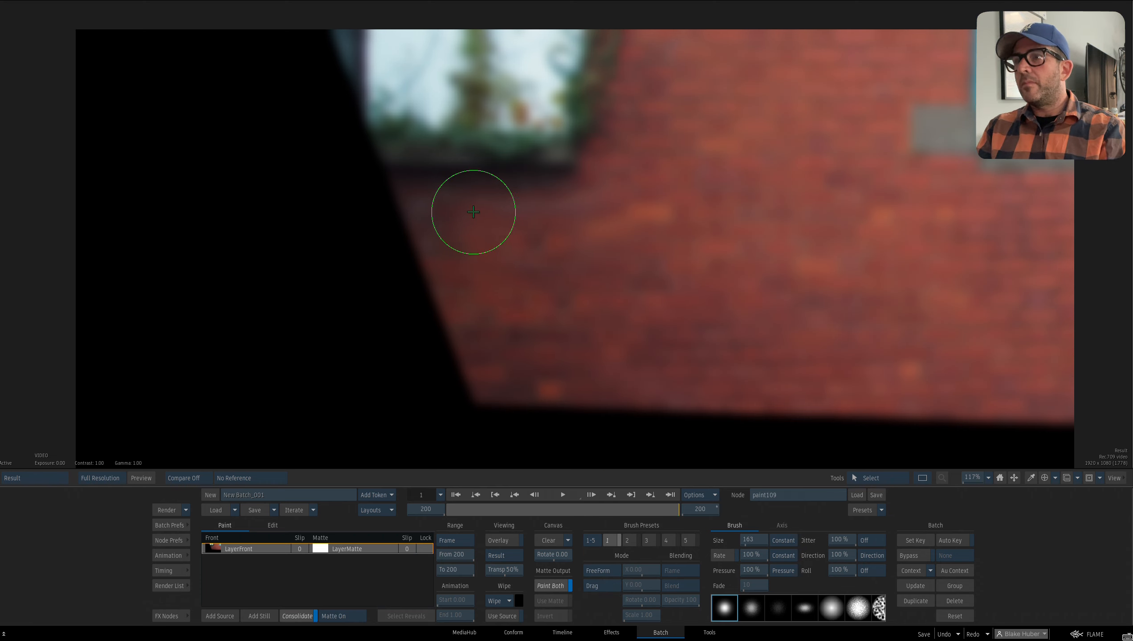
{"action": "left_click_drag", "start_coordinate": [454, 215], "coordinate": [455, 215]}
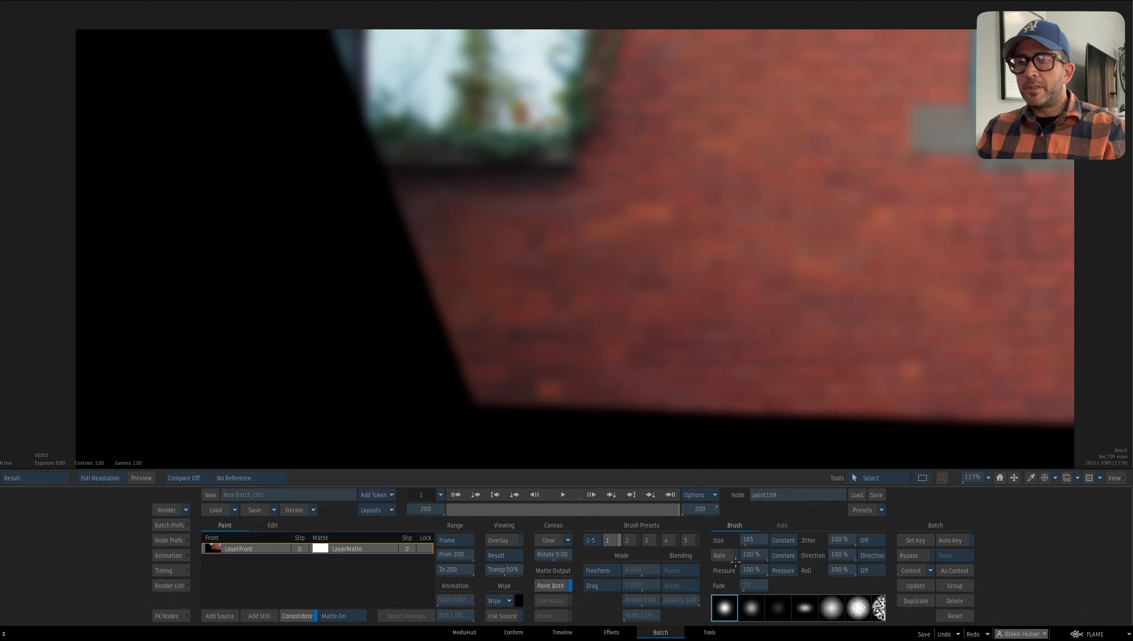
- Set the Drag brush's pressure to Constant at 50% and enlarge the brush to 201 for smoothing the blurred wall
{"action": "left_click", "coordinate": [775, 570]}
{"action": "left_click", "coordinate": [781, 582]}
{"action": "left_click", "coordinate": [758, 571]}
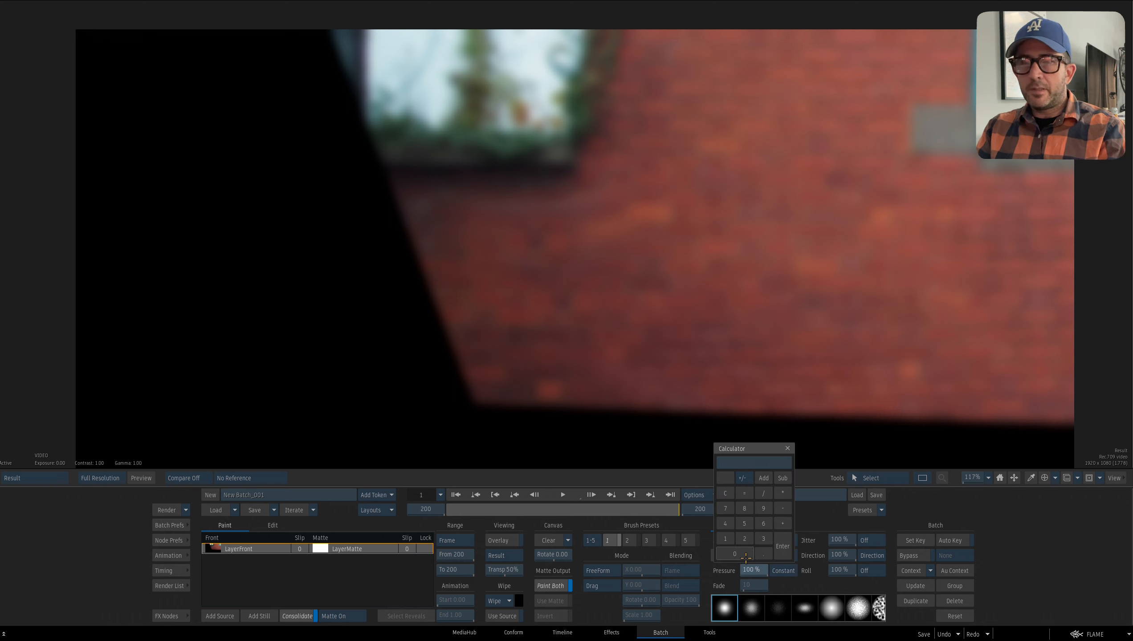
{"action": "type", "text": "50"}
{"action": "key", "text": "Return"}
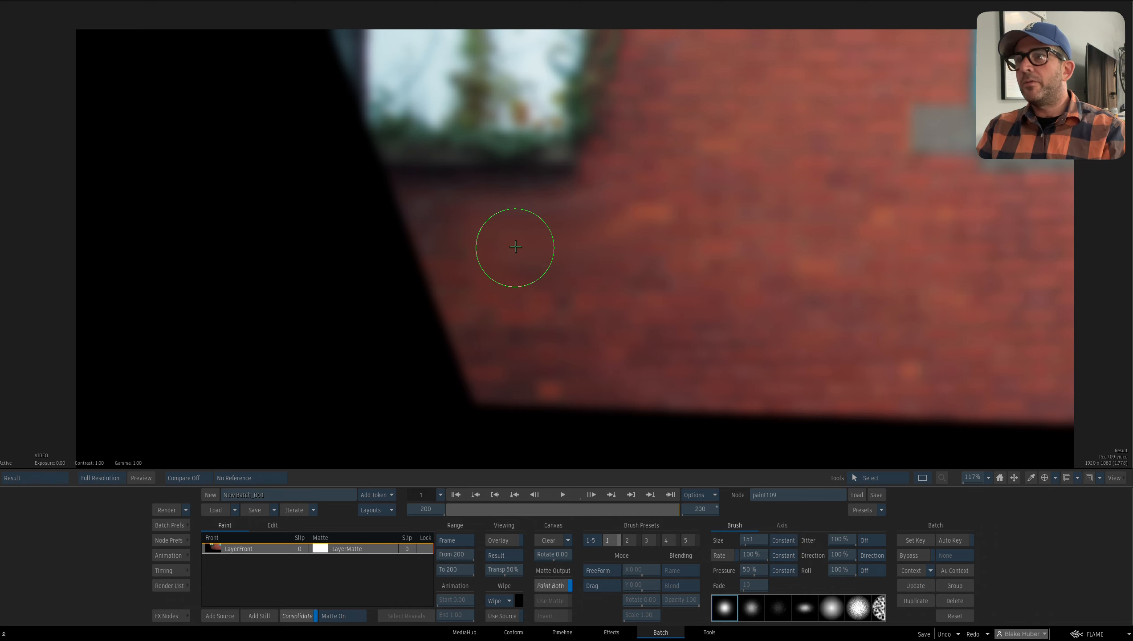
{"action": "key", "text": "bracketright"}
{"action": "key", "text": "bracketright"}
{"action": "key", "text": "bracketright"}
{"action": "key", "text": "bracketright"}
{"action": "key", "text": "bracketright"}
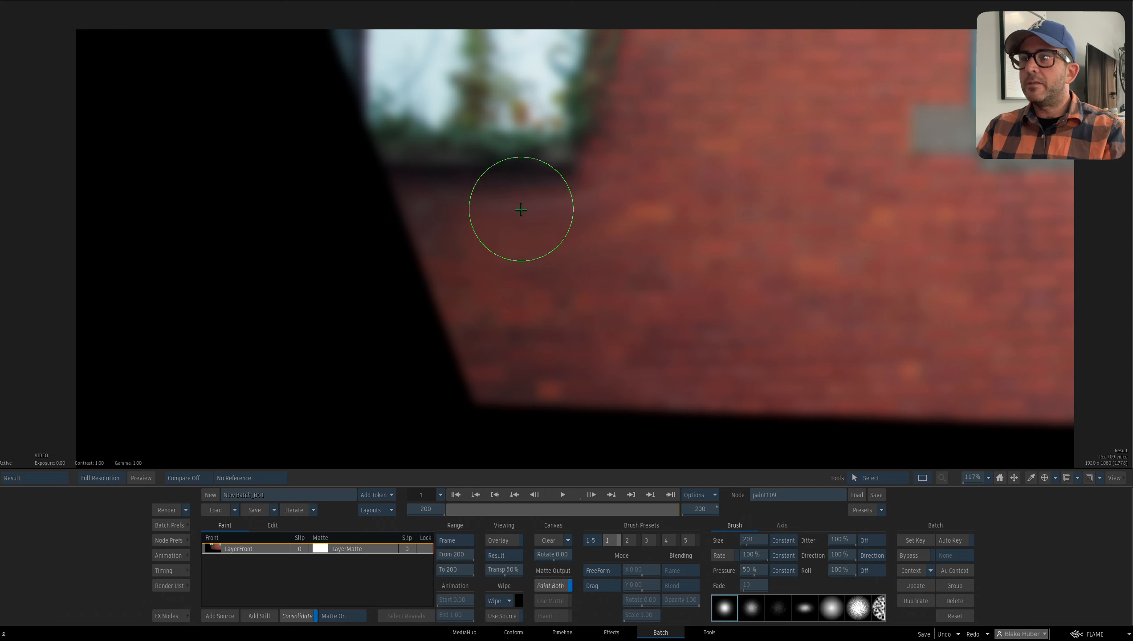
- Lower the brush pressure to 20% and smooth the blurred brick colour on frame 200 with a 172 brush
{"action": "left_click", "coordinate": [753, 570]}
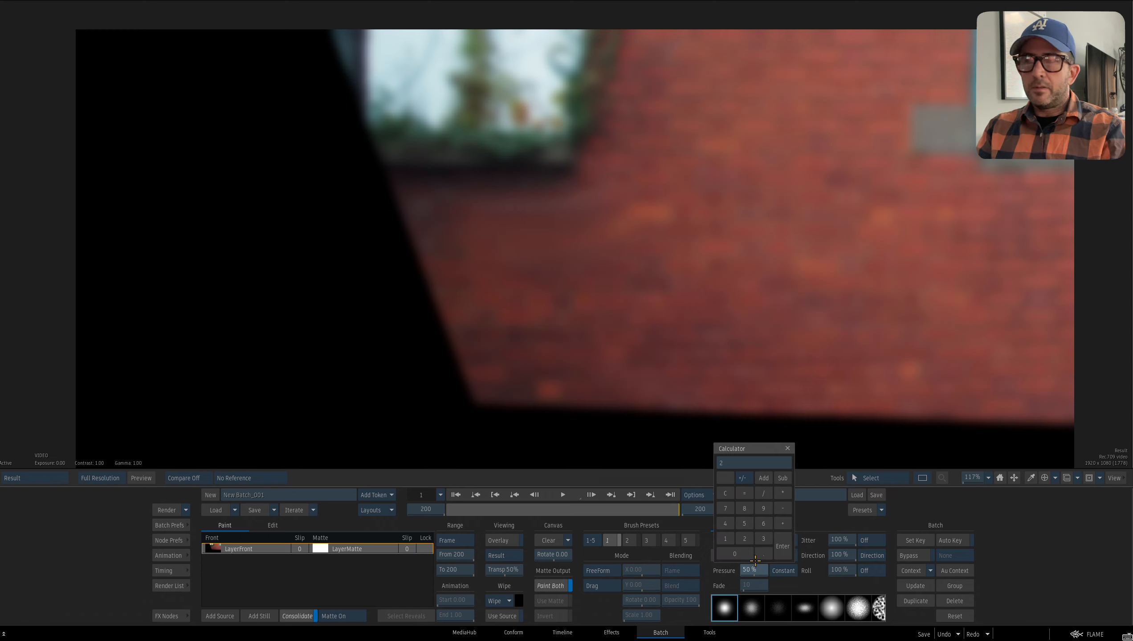
{"action": "type", "text": "20"}
{"action": "key", "text": "Return"}
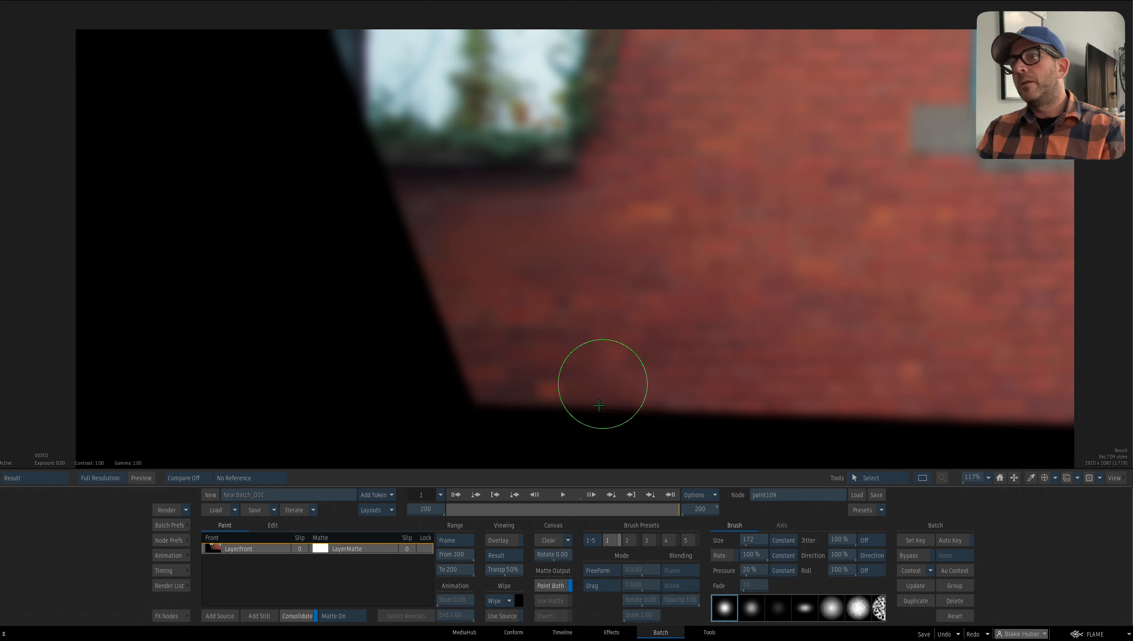
- Compare the painted result with the unpainted Front input on frames 1 and 200, checking the former graffiti area
{"action": "left_click", "coordinate": [455, 494]}
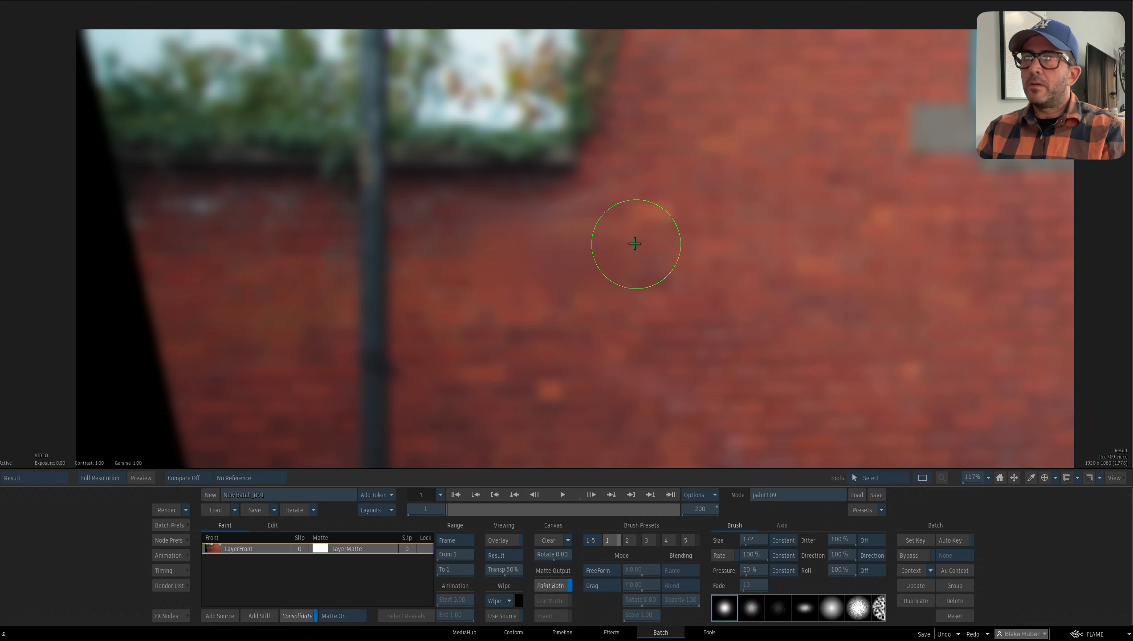
{"action": "key", "text": "F1"}
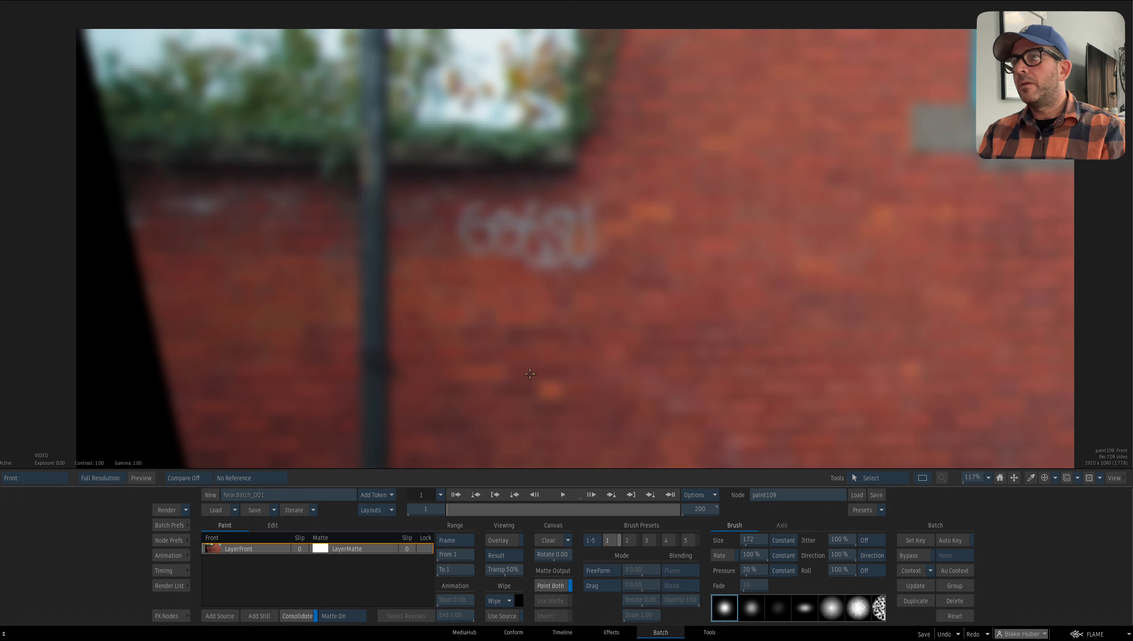
{"action": "key", "text": "F4"}
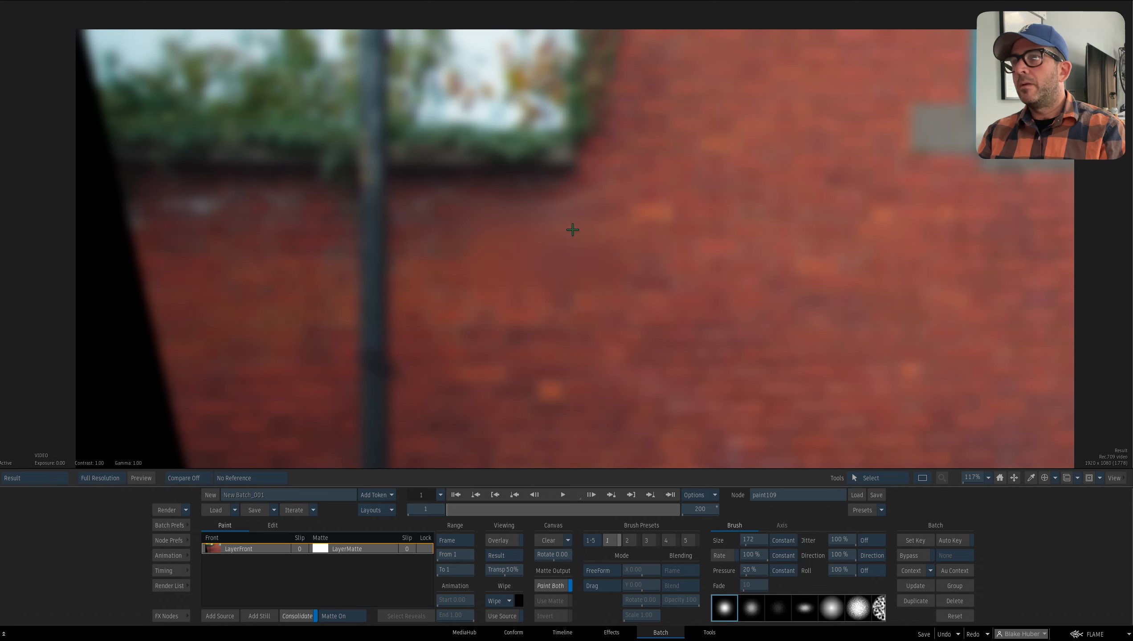
{"action": "key", "text": "ctrl+z"}
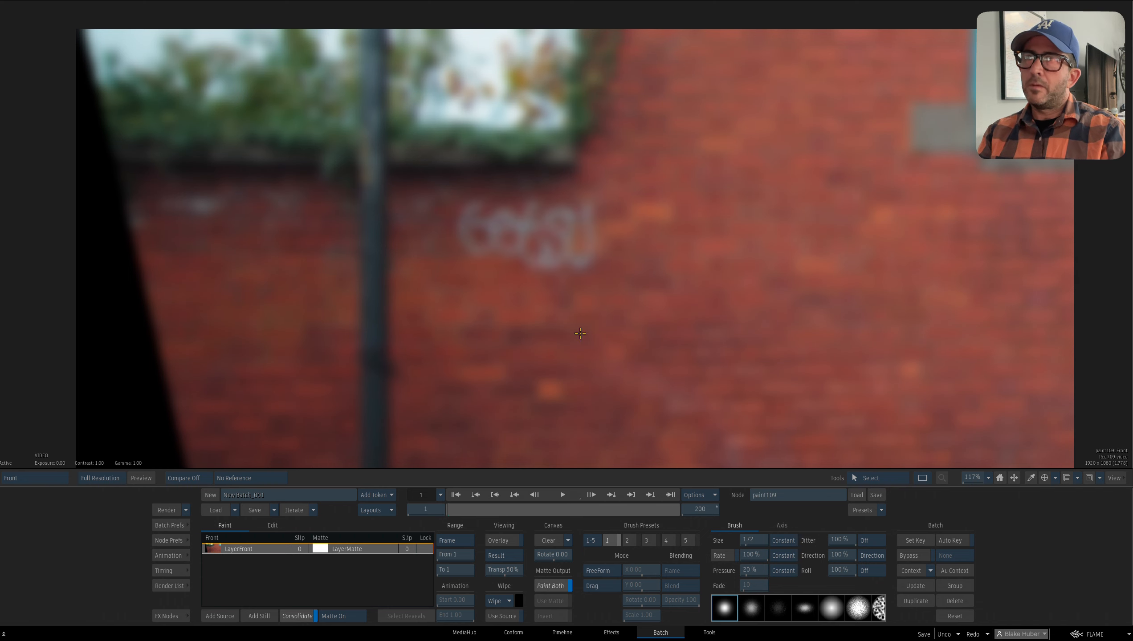
{"action": "left_click_drag", "start_coordinate": [544, 208], "coordinate": [595, 209]}
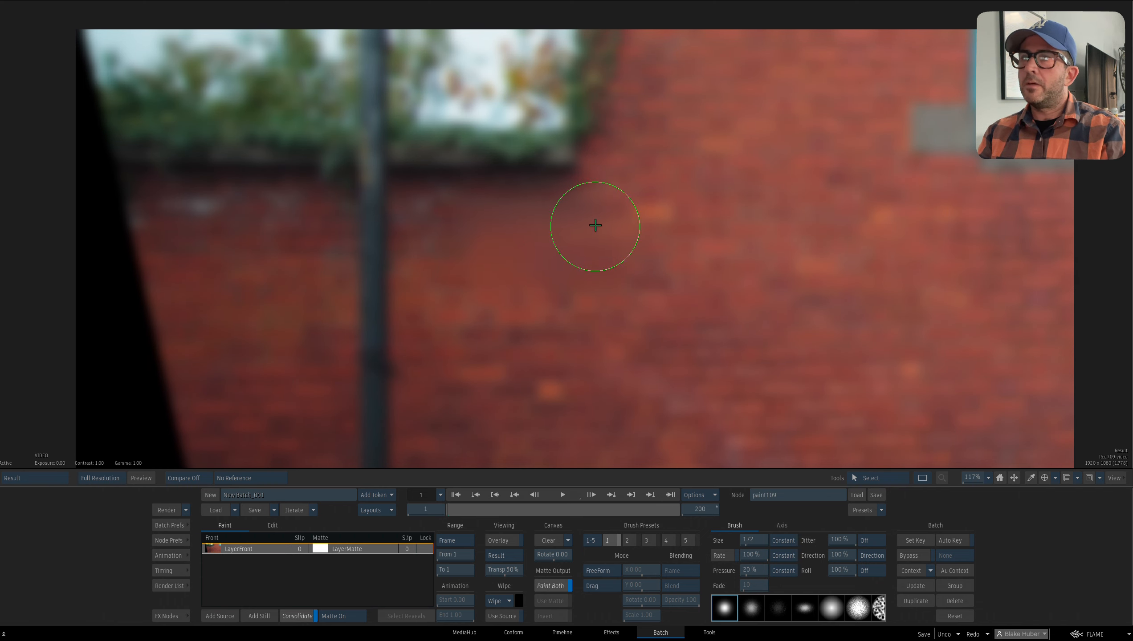
{"action": "left_click", "coordinate": [649, 505]}
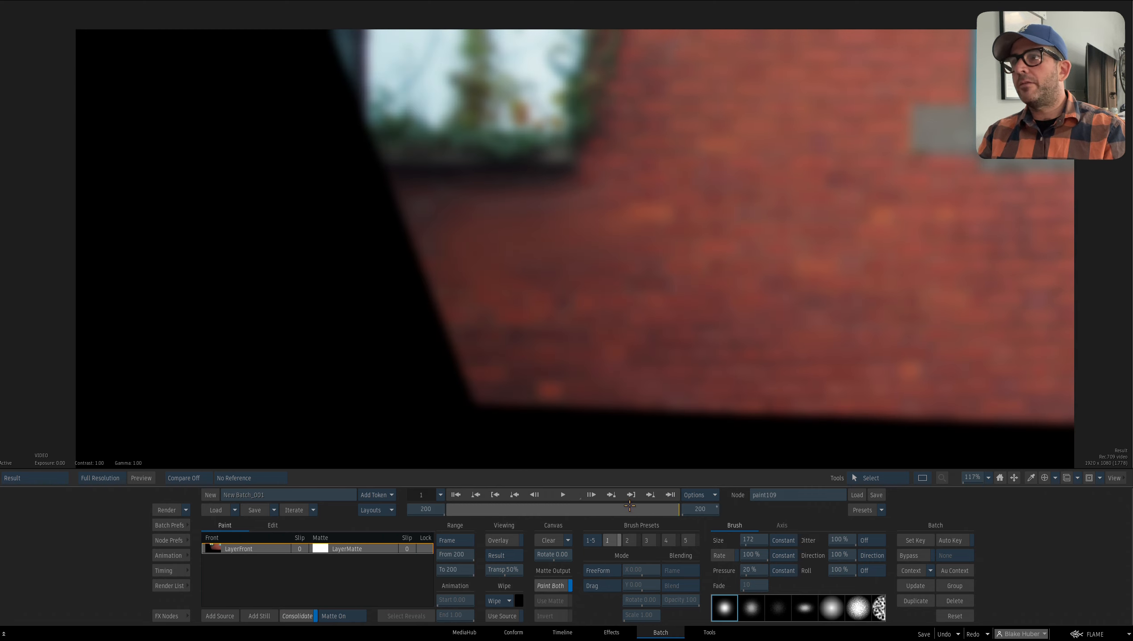
{"action": "key", "text": "F1"}
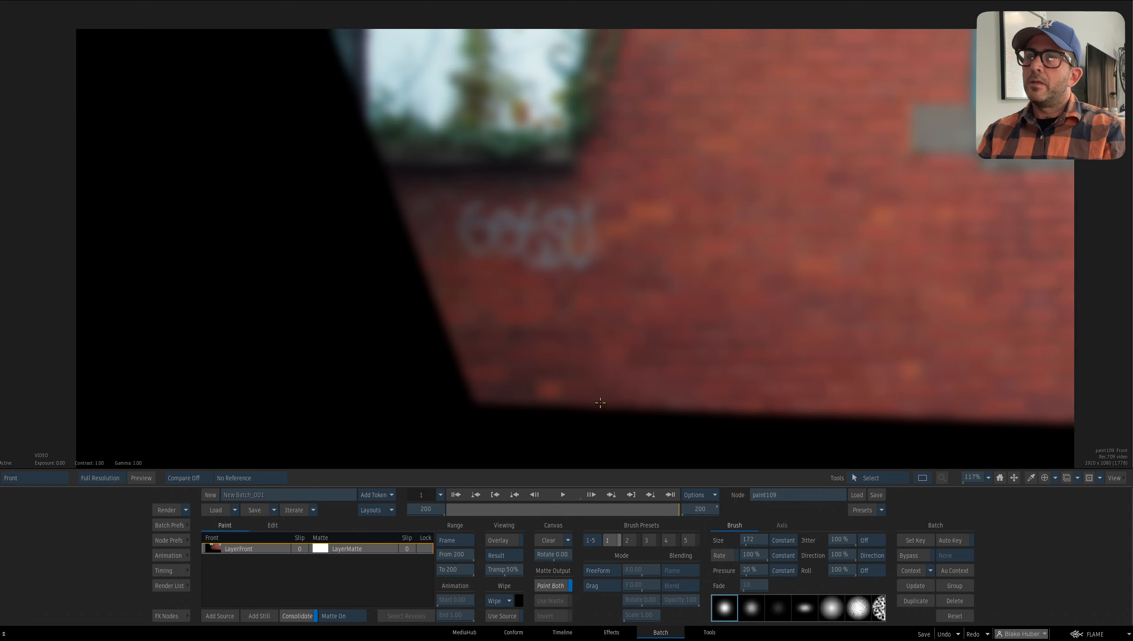
{"action": "key", "text": "F4"}
{"action": "key", "text": "F1"}
{"action": "key", "text": "F4"}
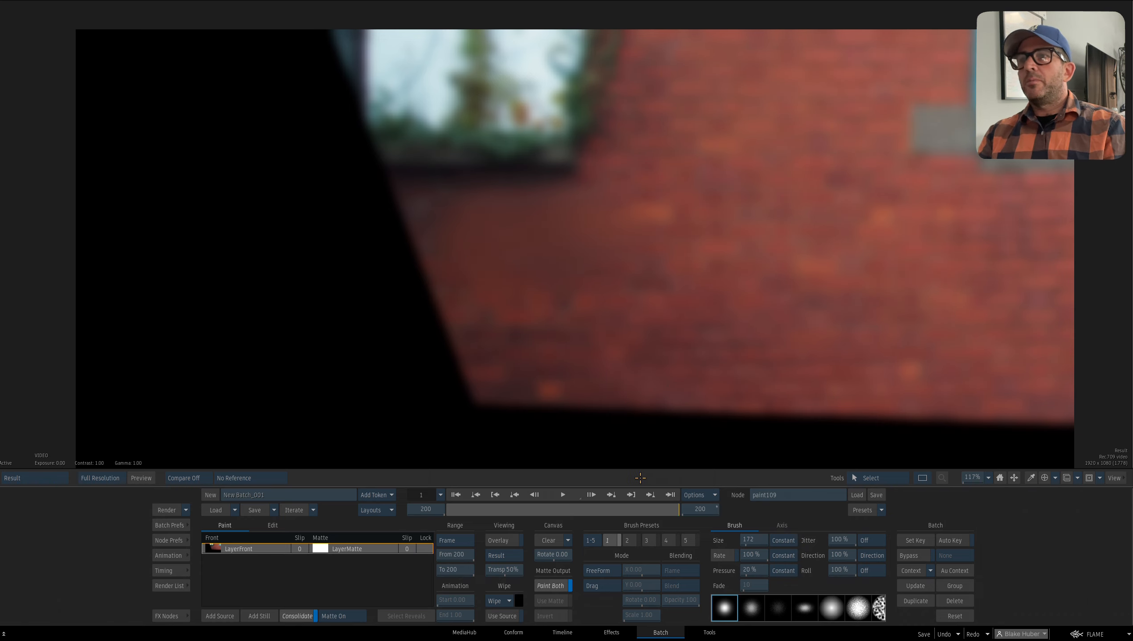
- Return to the schematic, select all of paint109's strokes and set their range to Sequence
{"action": "key", "text": "Escape"}
{"action": "mouse_move", "coordinate": [725, 343]}
{"action": "left_mouse_down"}
{"action": "mouse_move", "coordinate": [605, 335]}
{"action": "mouse_move", "coordinate": [588, 314]}
{"action": "left_mouse_up"}
{"action": "left_click", "coordinate": [274, 526]}
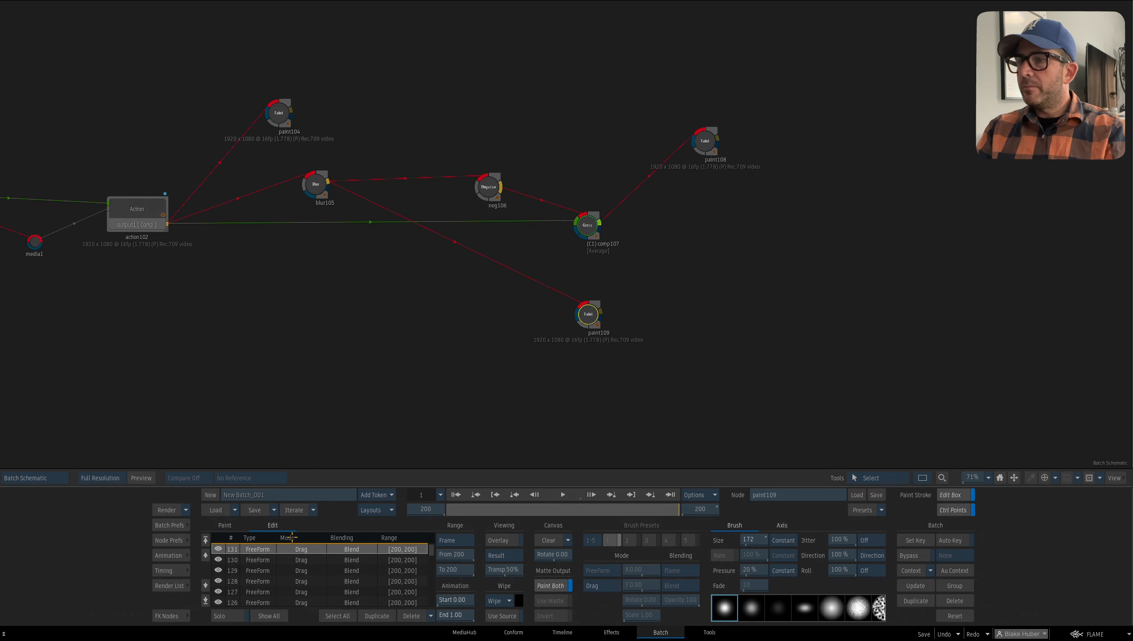
{"action": "left_click_drag", "start_coordinate": [434, 553], "coordinate": [437, 603]}
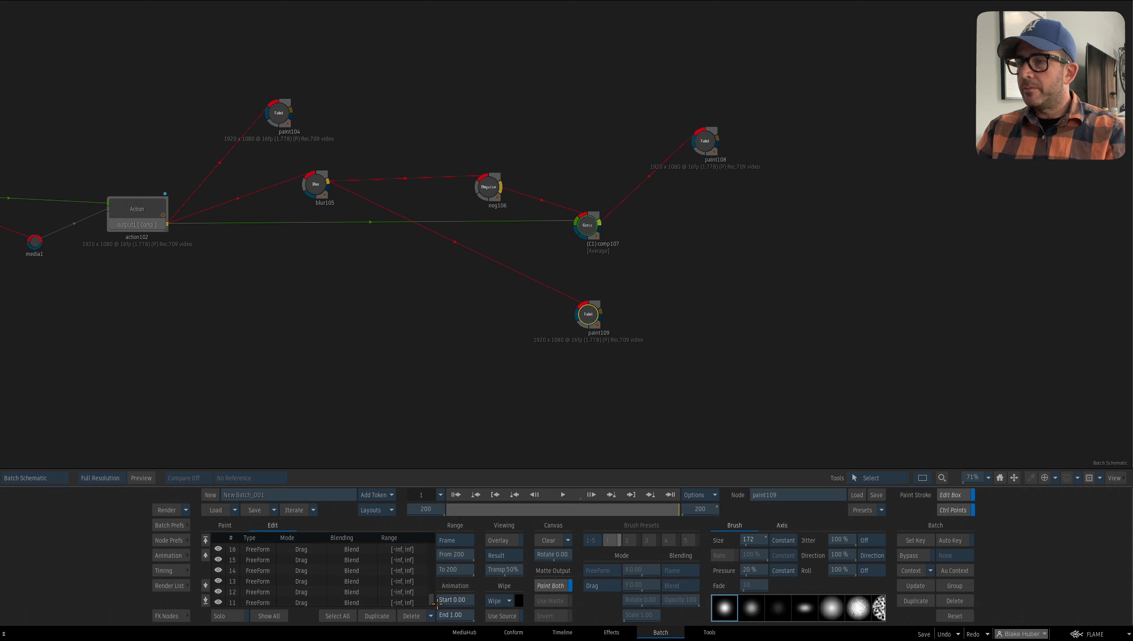
{"action": "left_click", "coordinate": [339, 616]}
{"action": "left_click", "coordinate": [455, 540]}
{"action": "left_click", "coordinate": [455, 527]}
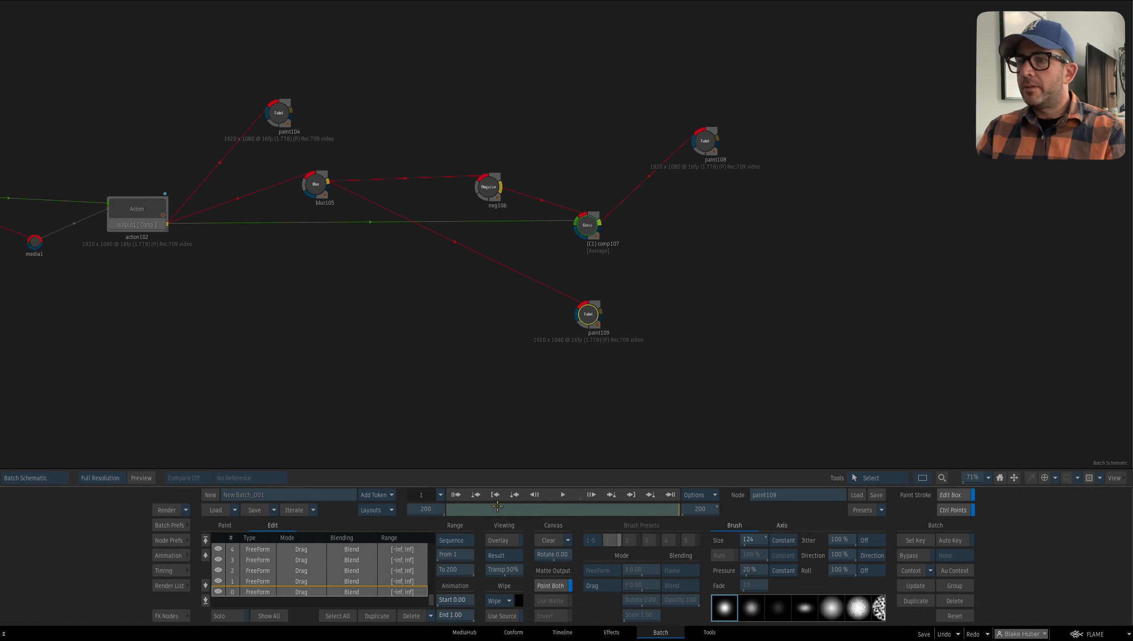
- Move paint109 further along the schematic and add a new Comp node beyond the two Paint nodes
{"action": "mouse_move", "coordinate": [605, 309]}
{"action": "left_mouse_down"}
{"action": "mouse_move", "coordinate": [629, 305]}
{"action": "mouse_move", "coordinate": [628, 314]}
{"action": "left_mouse_up"}
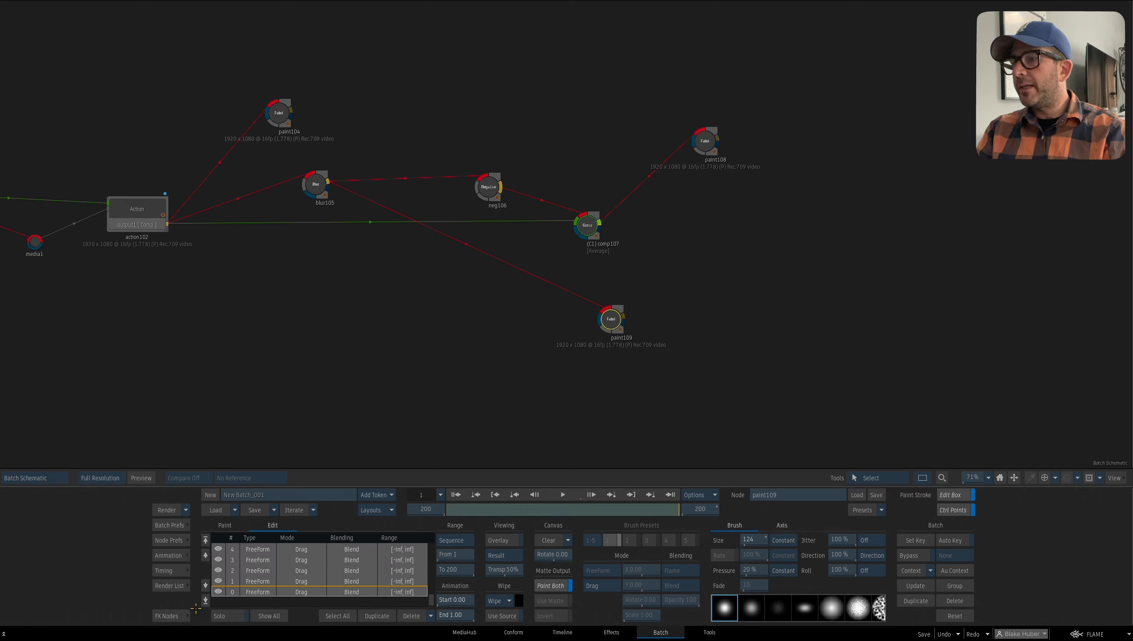
{"action": "left_click", "coordinate": [171, 617]}
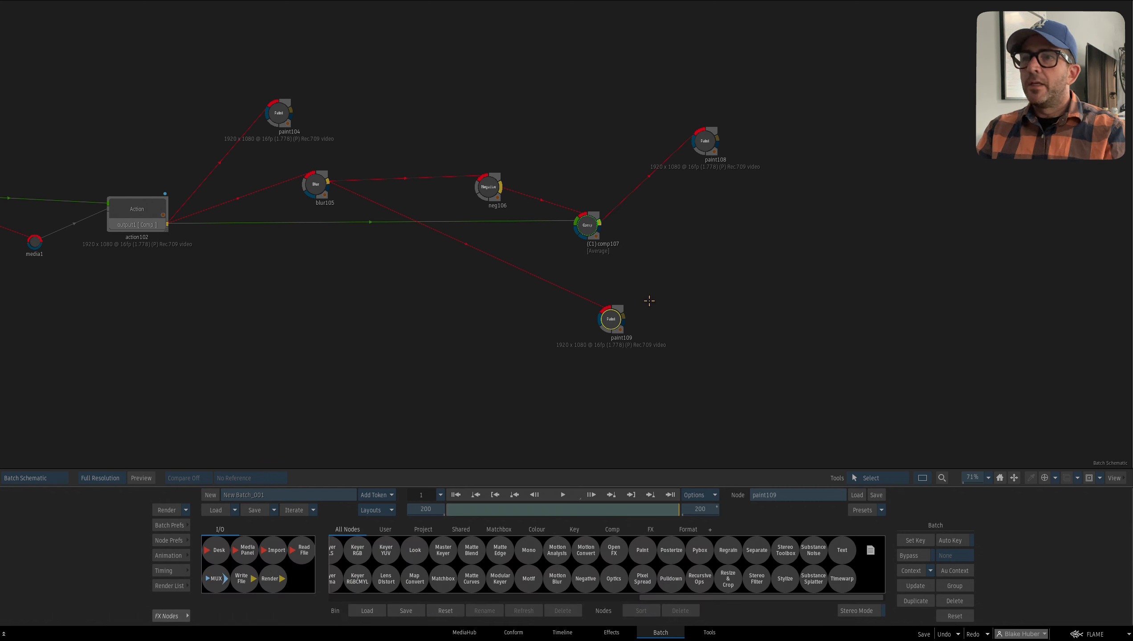
{"action": "left_click_drag", "start_coordinate": [614, 319], "coordinate": [638, 329]}
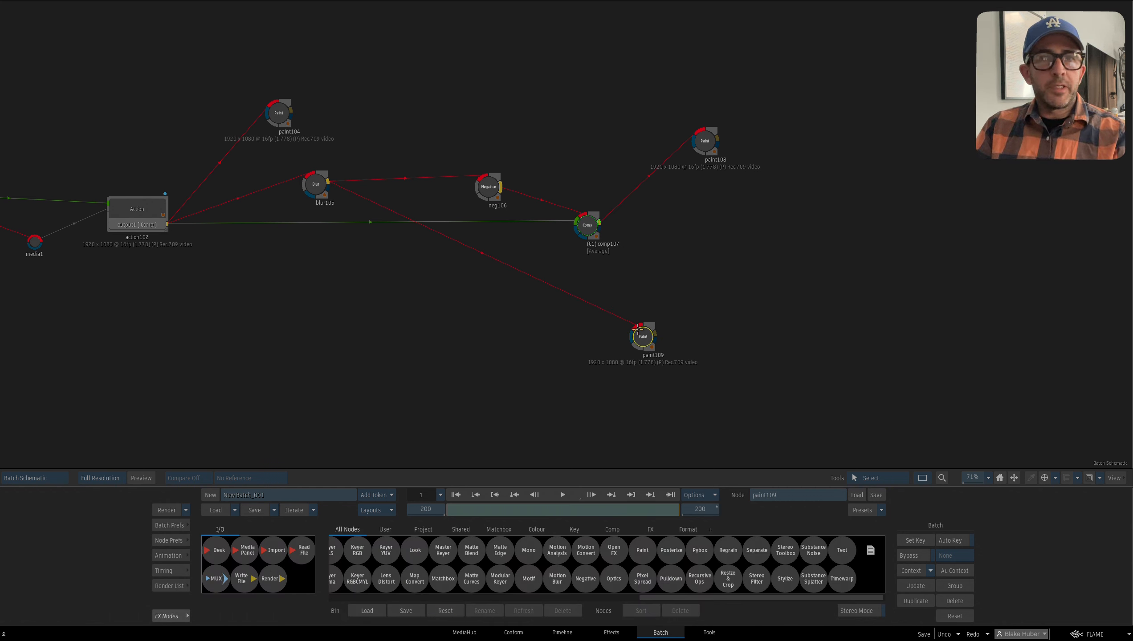
{"action": "scroll", "coordinate": [681, 553], "scroll_direction": "left", "scroll_amount": 10}
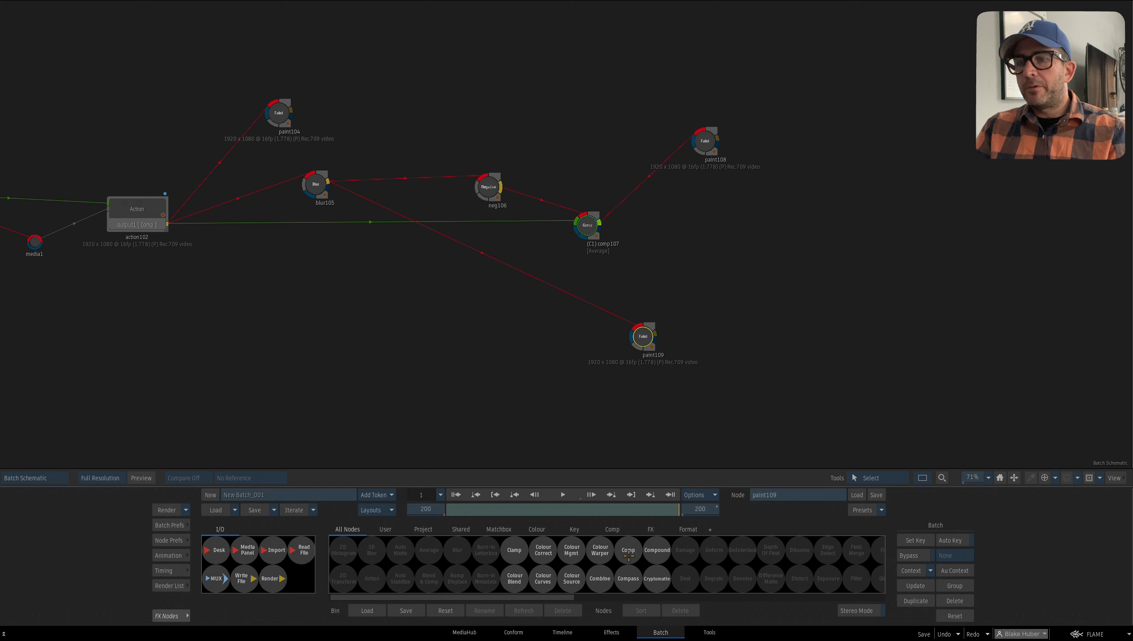
{"action": "left_click_drag", "start_coordinate": [628, 555], "coordinate": [789, 255]}
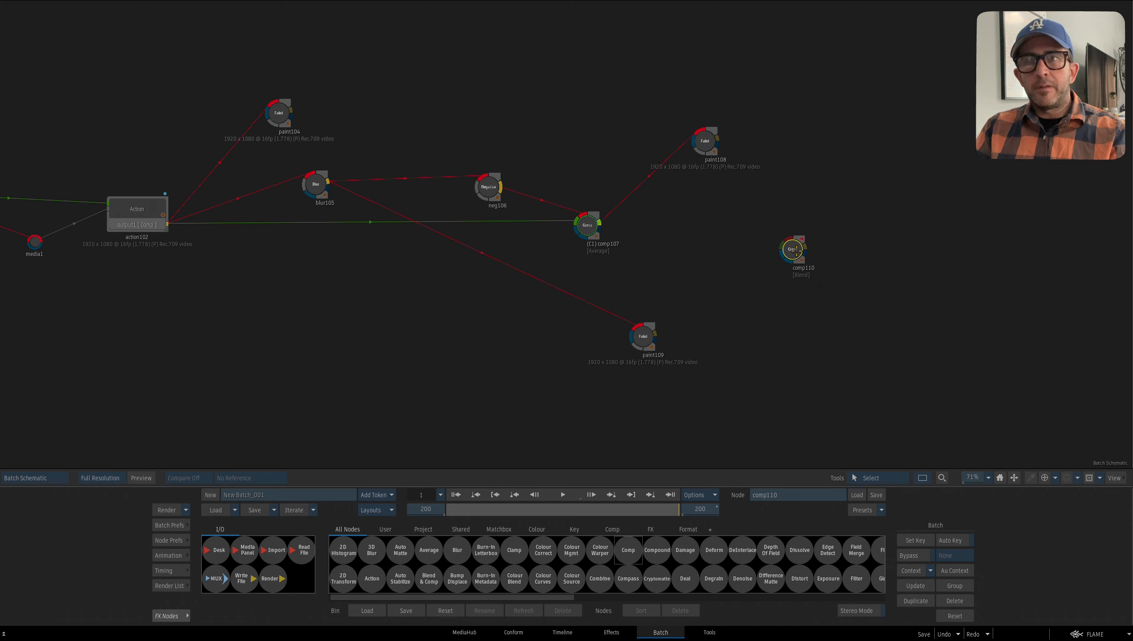
{"action": "left_click_drag", "start_coordinate": [793, 250], "coordinate": [785, 199]}
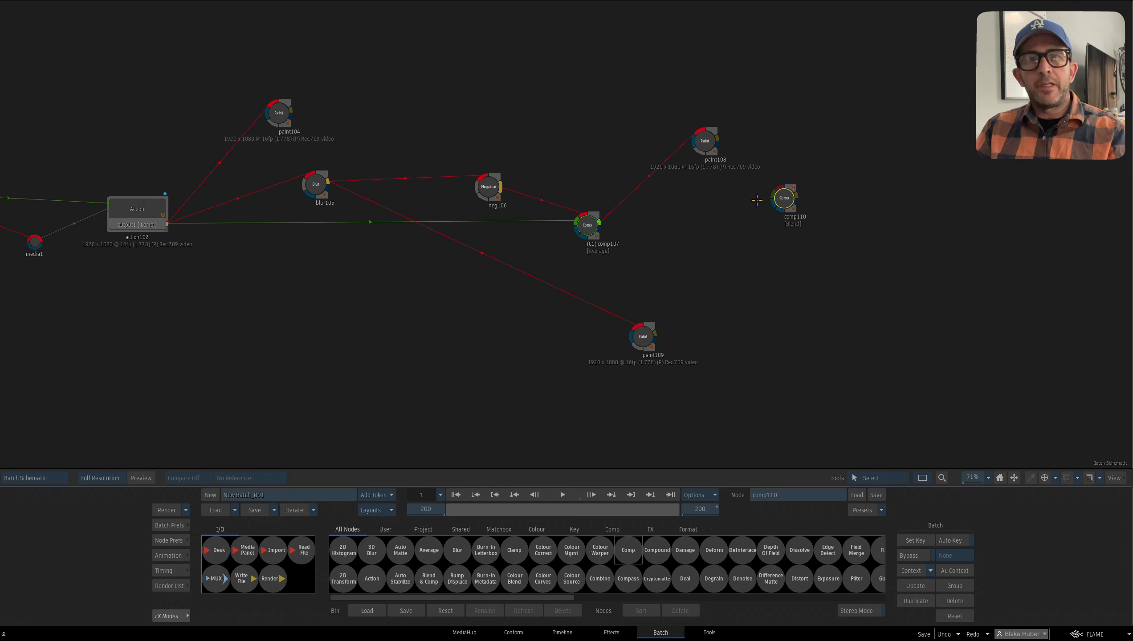
- Connect paint108 to the new Comp's front input and paint109 to its back input, spacing the nodes out neatly
{"action": "mouse_move", "coordinate": [785, 202]}
{"action": "left_mouse_down"}
{"action": "mouse_move", "coordinate": [752, 151]}
{"action": "mouse_move", "coordinate": [800, 160]}
{"action": "mouse_move", "coordinate": [720, 327]}
{"action": "mouse_move", "coordinate": [681, 330]}
{"action": "mouse_move", "coordinate": [836, 287]}
{"action": "left_mouse_up"}
{"action": "left_click_drag", "start_coordinate": [711, 143], "coordinate": [695, 194]}
{"action": "mouse_move", "coordinate": [838, 289]}
{"action": "left_mouse_down"}
{"action": "mouse_move", "coordinate": [815, 267]}
{"action": "mouse_move", "coordinate": [808, 284]}
{"action": "left_mouse_up"}
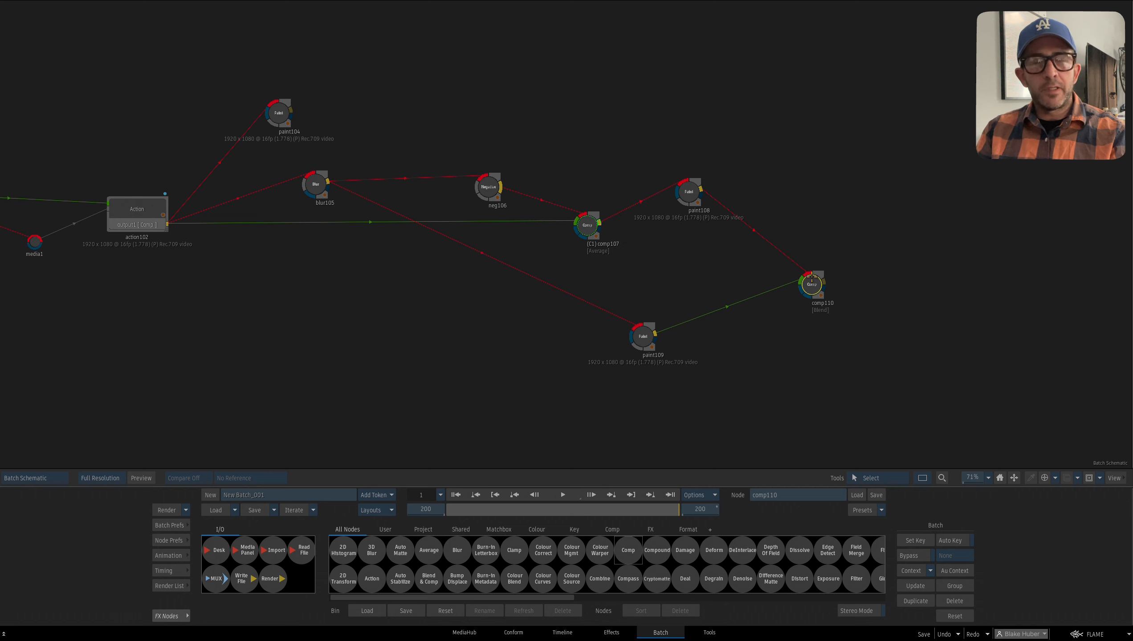
{"action": "mouse_move", "coordinate": [635, 336]}
{"action": "left_mouse_down"}
{"action": "mouse_move", "coordinate": [651, 358]}
{"action": "mouse_move", "coordinate": [637, 367]}
{"action": "left_mouse_up"}
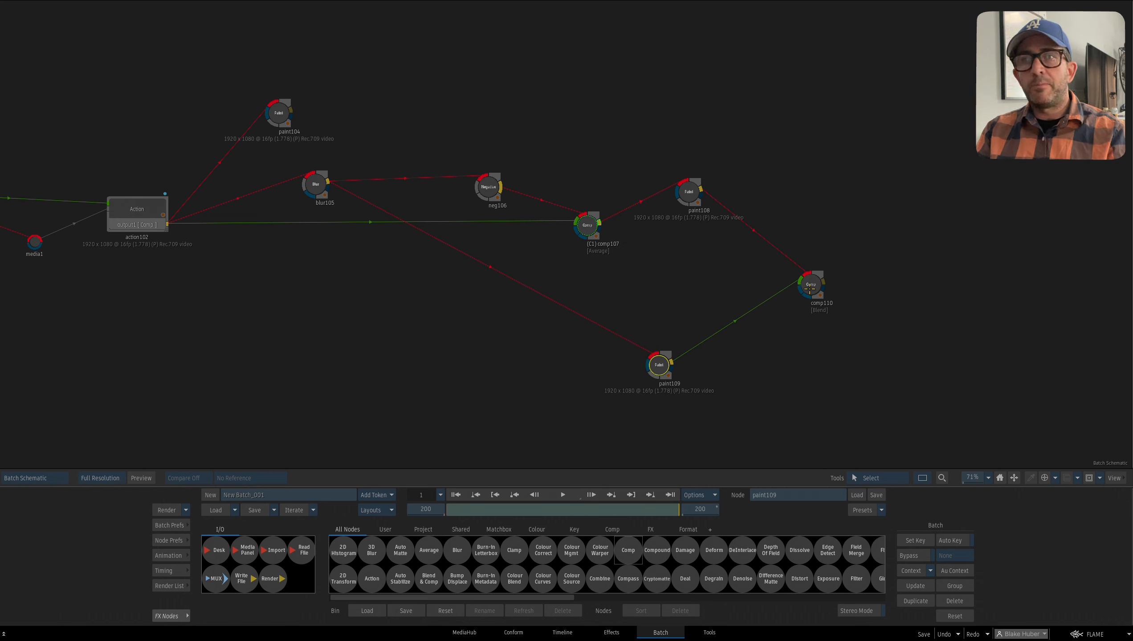
{"action": "left_click_drag", "start_coordinate": [809, 289], "coordinate": [820, 268]}
- View the new Comp's result and set its blend type to Photoshop with the Linear Light blend mode
{"action": "key", "text": "F4"}
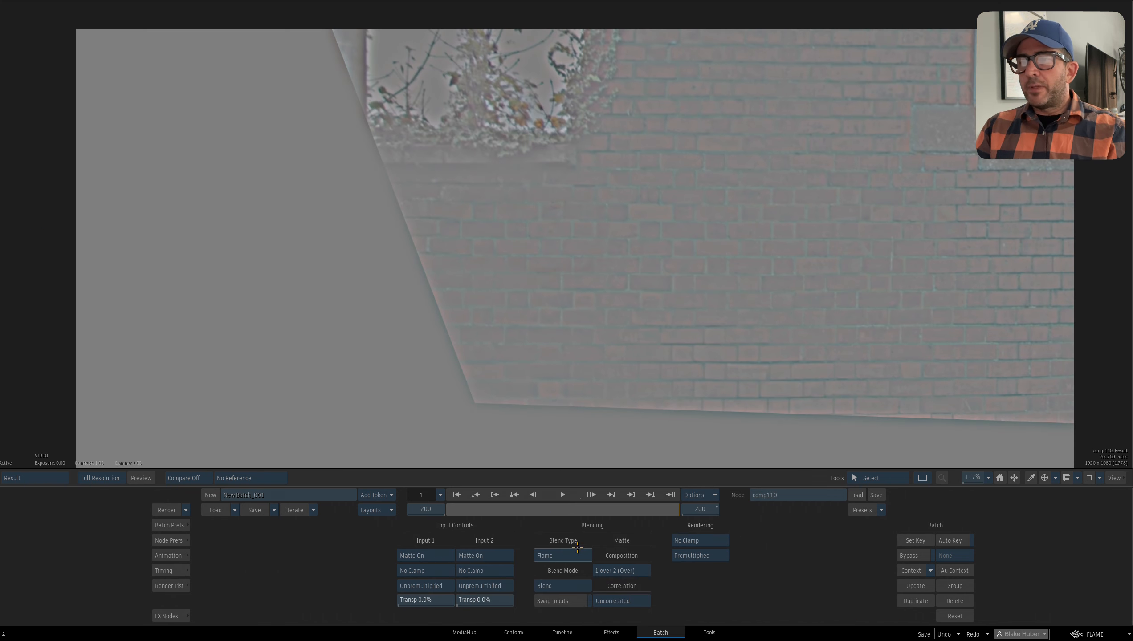
{"action": "left_click", "coordinate": [565, 556]}
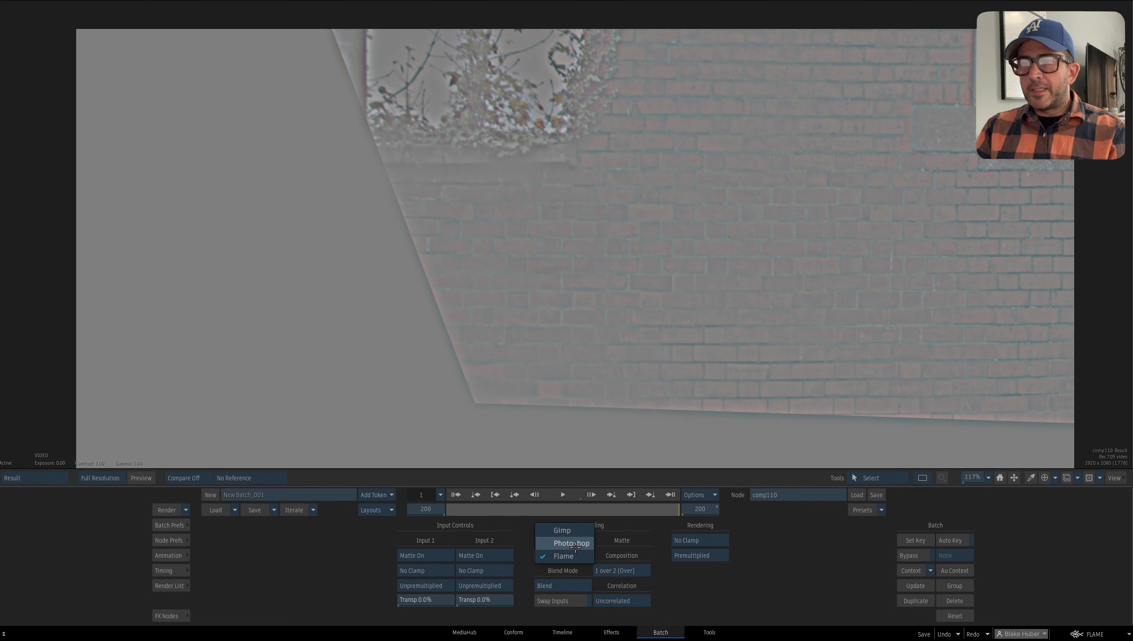
{"action": "left_click", "coordinate": [568, 543]}
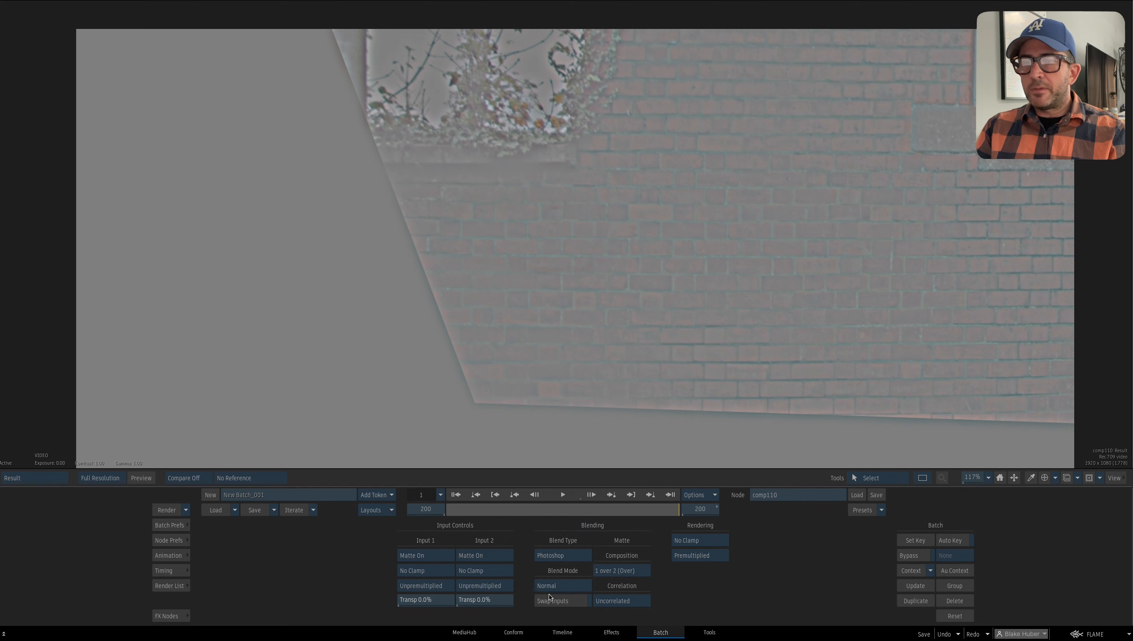
{"action": "left_click", "coordinate": [578, 584]}
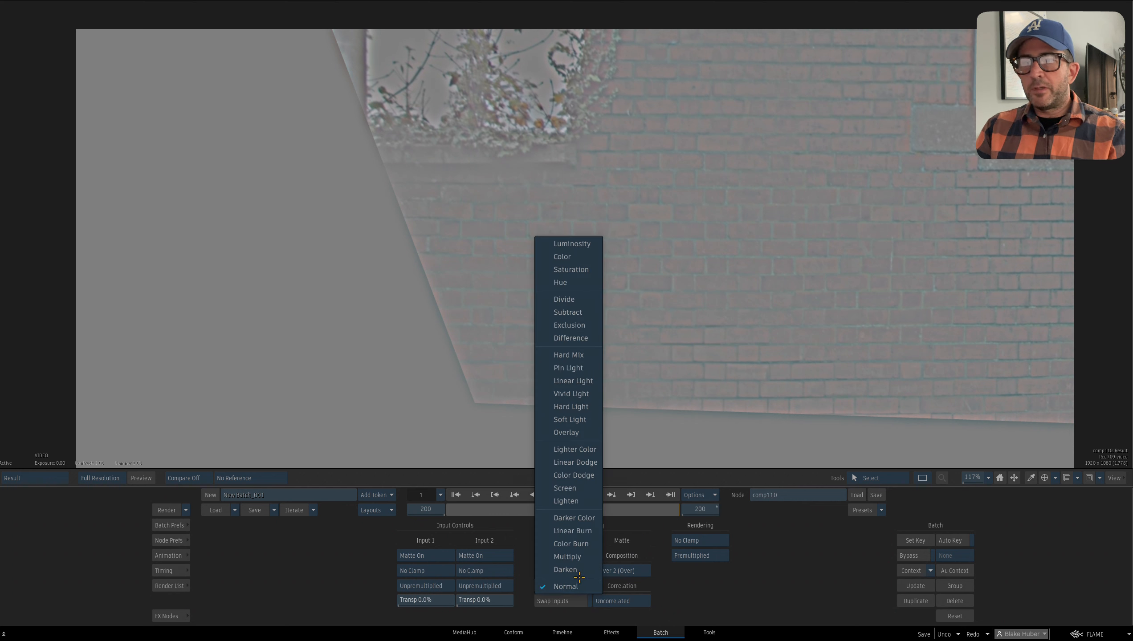
{"action": "left_click", "coordinate": [585, 381]}
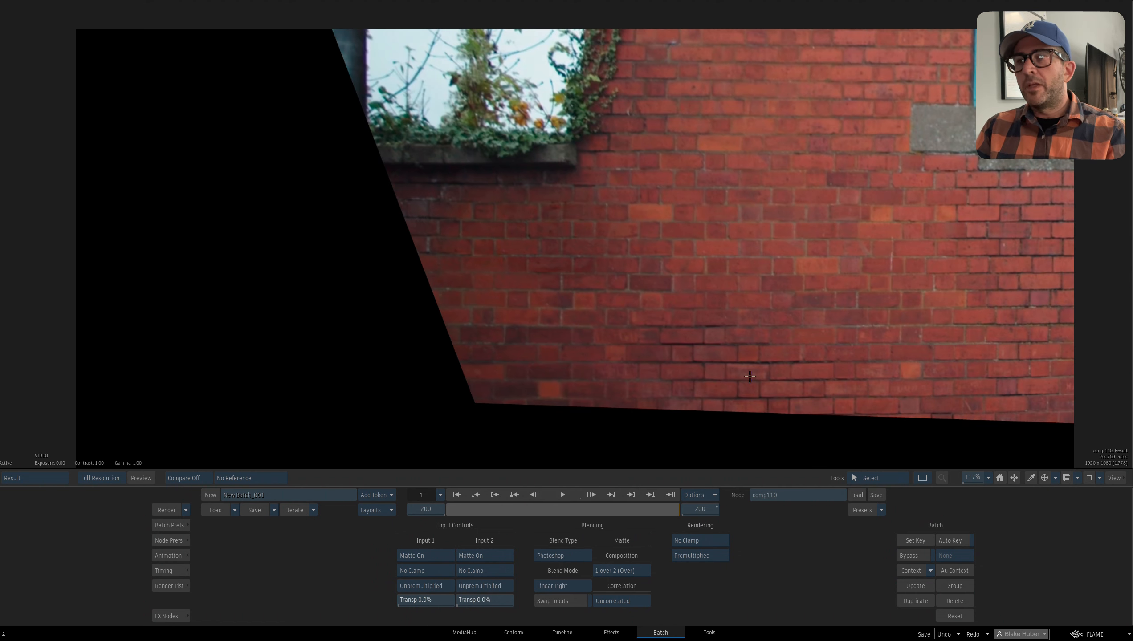
- Inspect the recombined wall against the Comp's Front and Back inputs, then return to the schematic
{"action": "scroll", "coordinate": [690, 326], "scroll_direction": "down", "scroll_amount": 5}
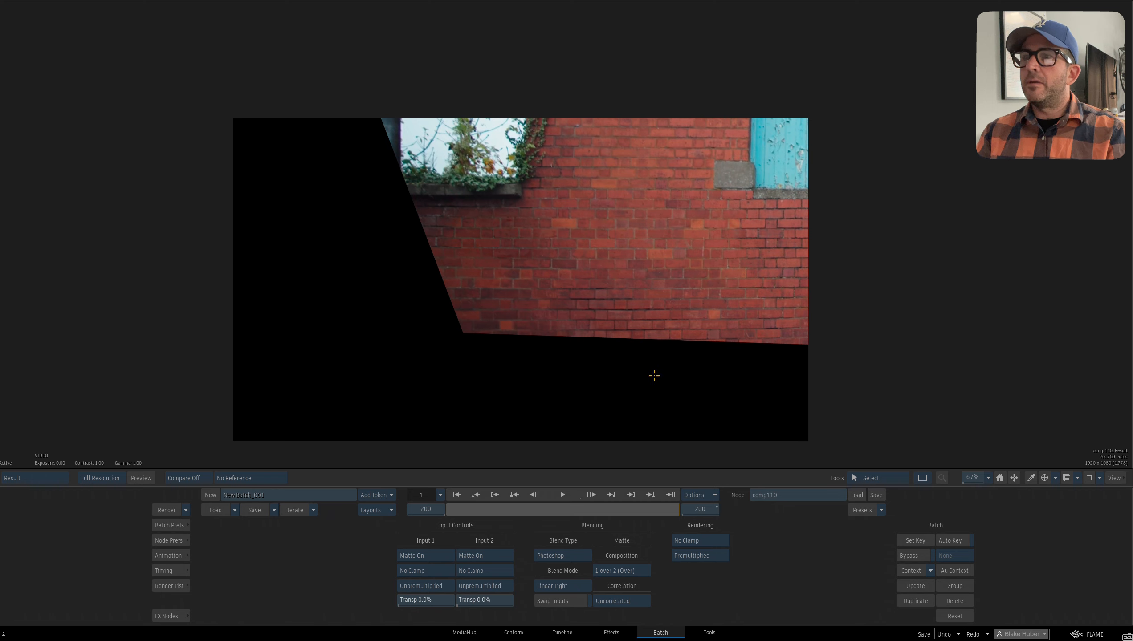
{"action": "scroll", "coordinate": [693, 336], "scroll_direction": "up", "scroll_amount": 5}
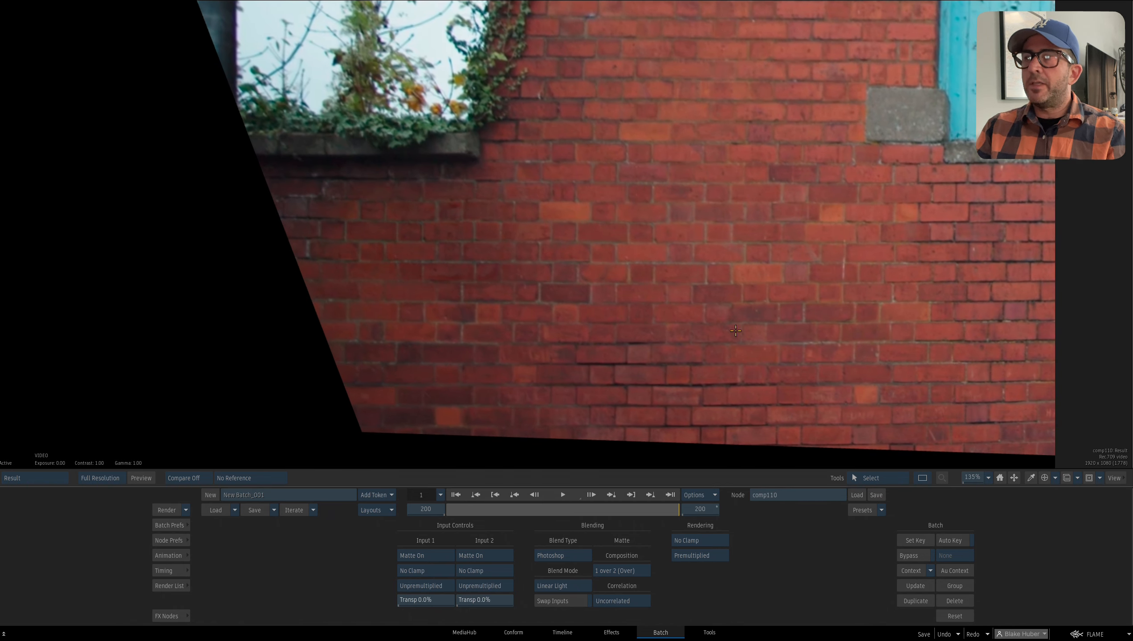
{"action": "key", "text": "F1"}
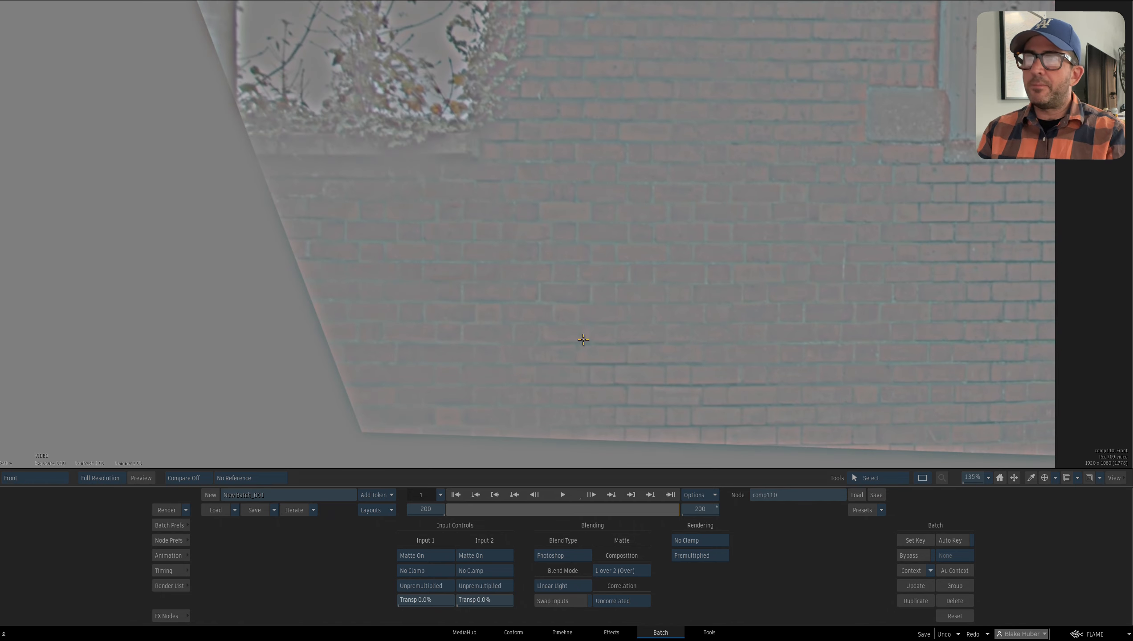
{"action": "key", "text": "F2"}
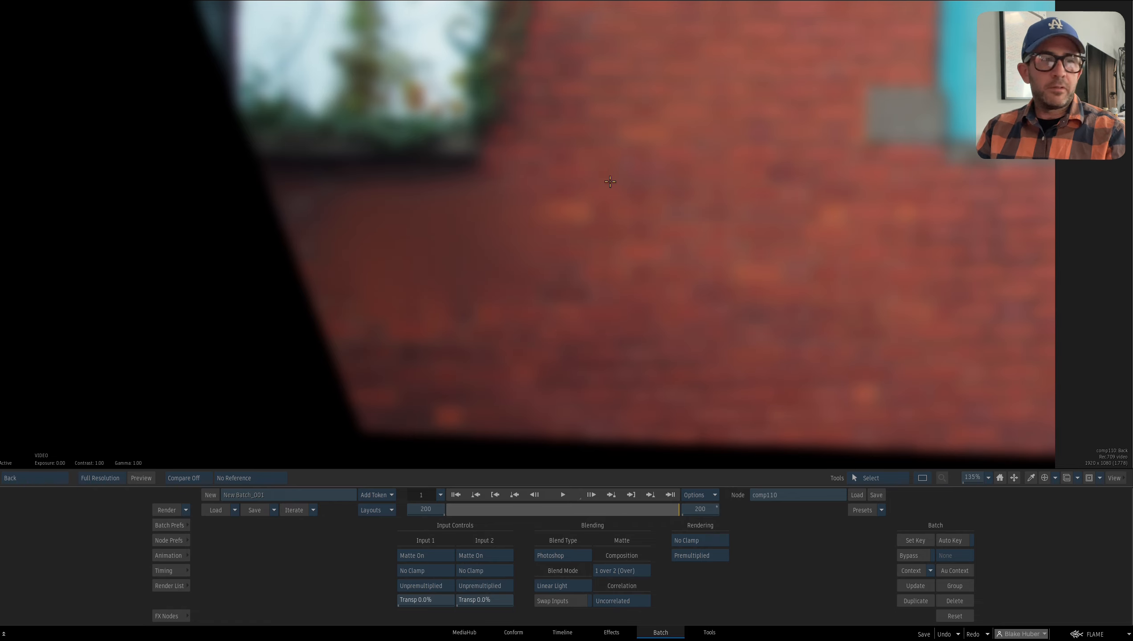
{"action": "key", "text": "F4"}
{"action": "left_click_drag", "start_coordinate": [620, 268], "coordinate": [581, 233]}
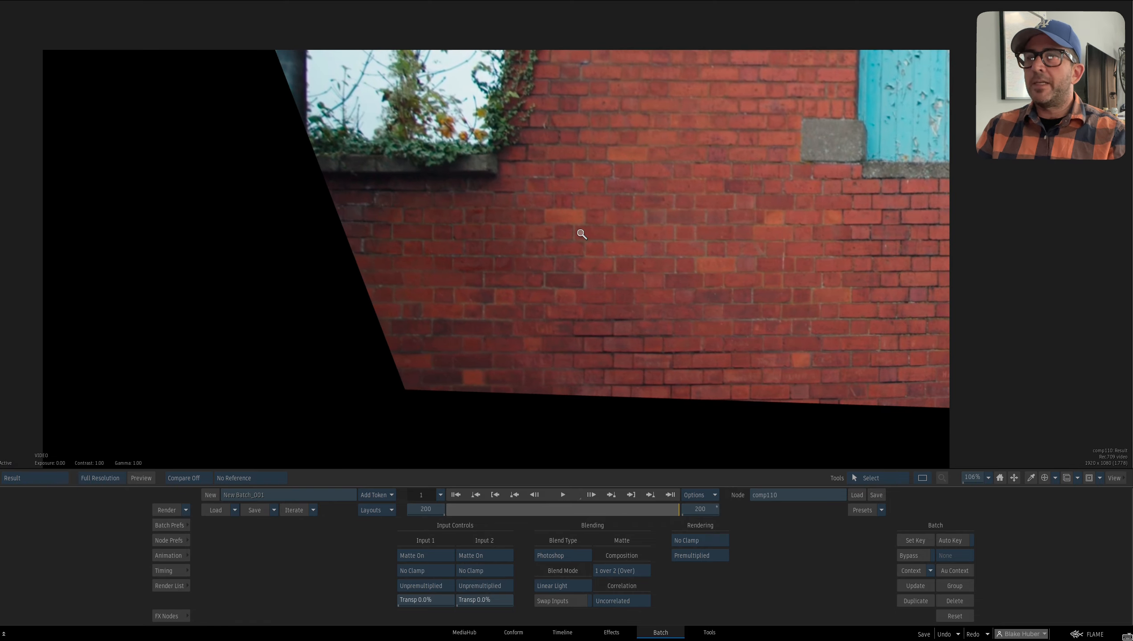
{"action": "key", "text": "grave"}
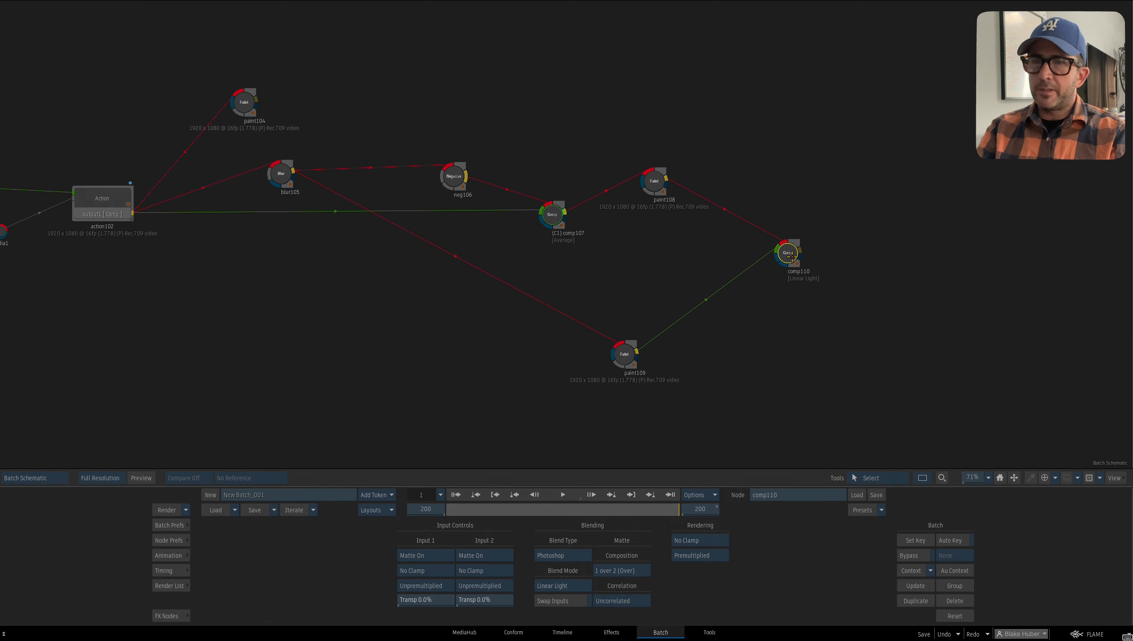
- Set comp110 as Context 1 and paint104 as Context 2, view the Context 1 result and return to the schematic
{"action": "key", "text": "c"}
{"action": "left_click", "coordinate": [791, 256]}
{"action": "left_click", "coordinate": [794, 225]}
{"action": "left_click_drag", "start_coordinate": [458, 316], "coordinate": [629, 337]}
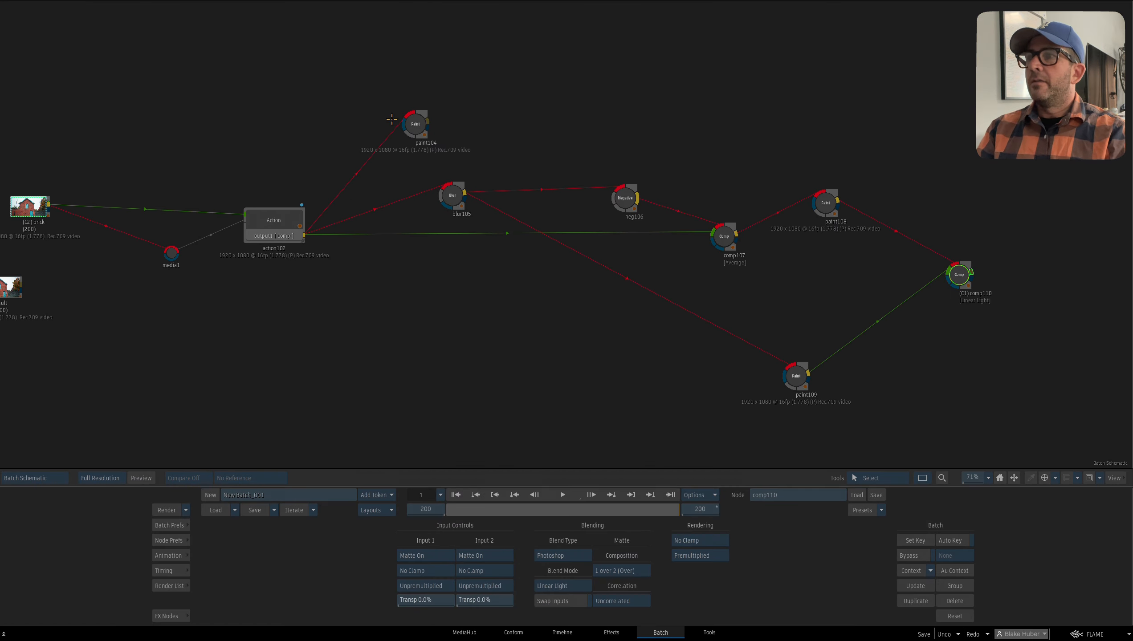
{"action": "key", "text": "c"}
{"action": "left_click", "coordinate": [414, 125]}
{"action": "left_click", "coordinate": [418, 114]}
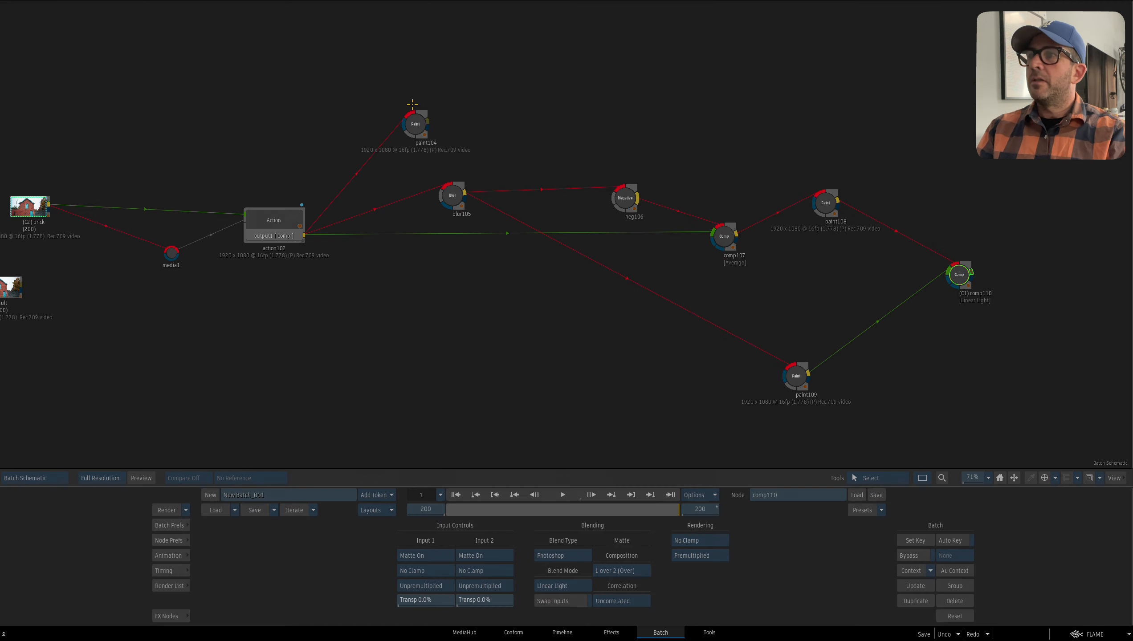
{"action": "key", "text": "1"}
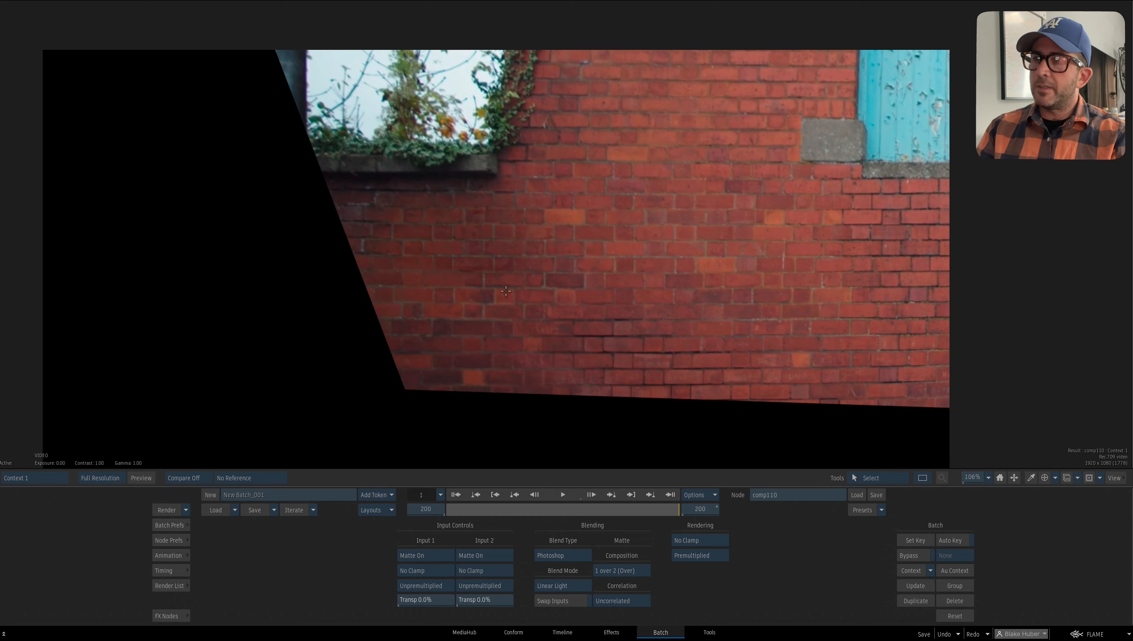
{"action": "key", "text": "grave"}
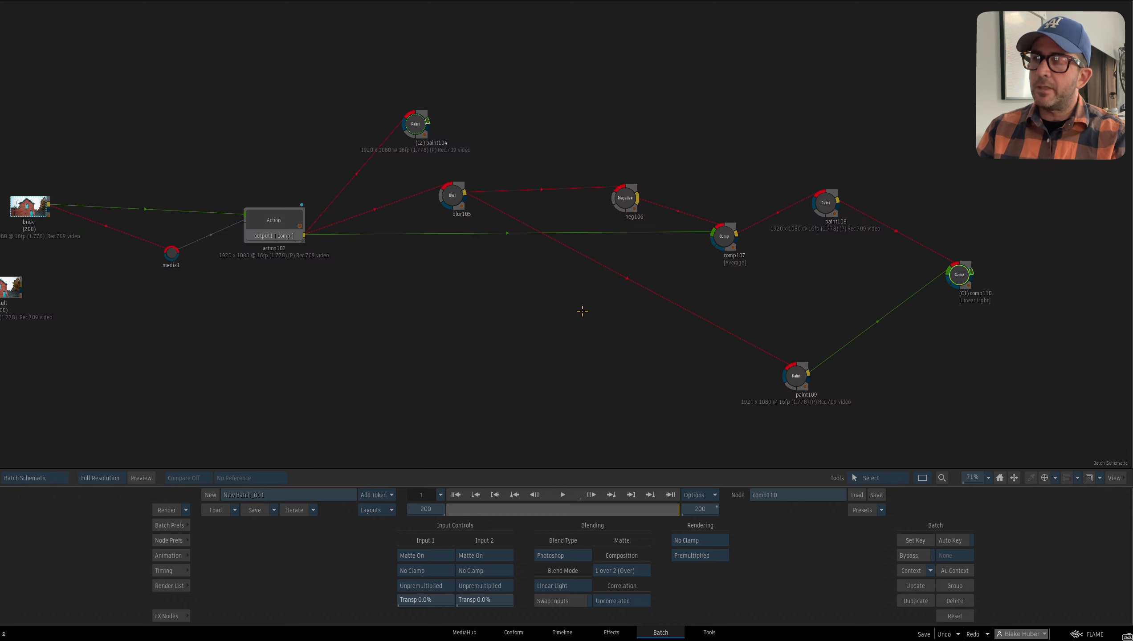
- Inspect paint109's low-frequency result and its existing brush strokes, and return to the schematic
{"action": "double_click", "coordinate": [641, 344]}
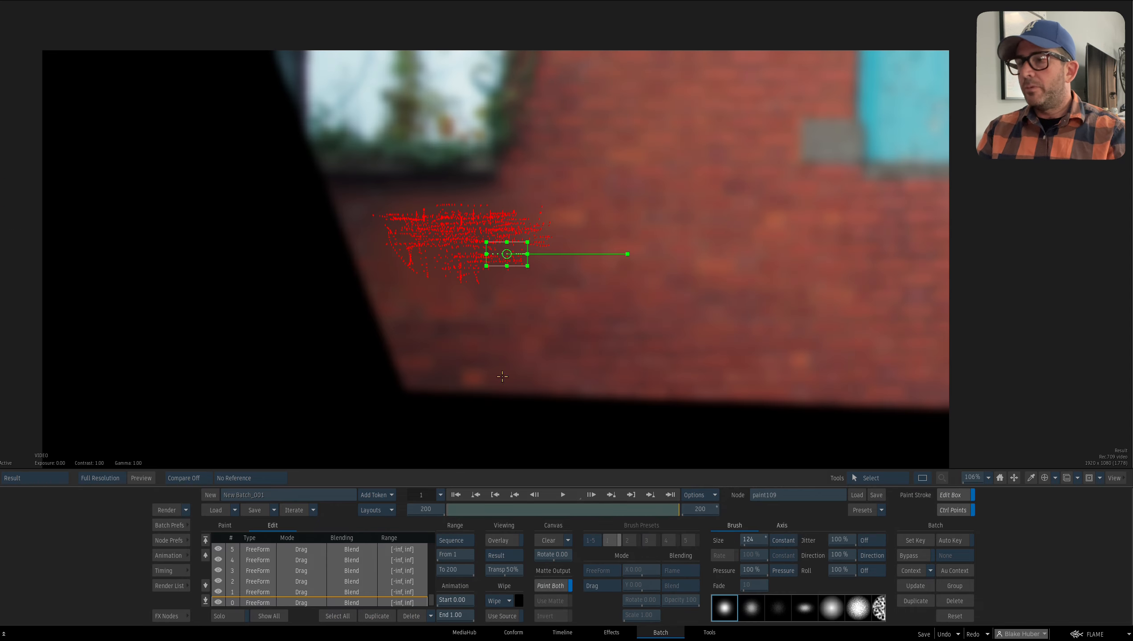
{"action": "left_click", "coordinate": [239, 523]}
{"action": "key", "text": "grave"}
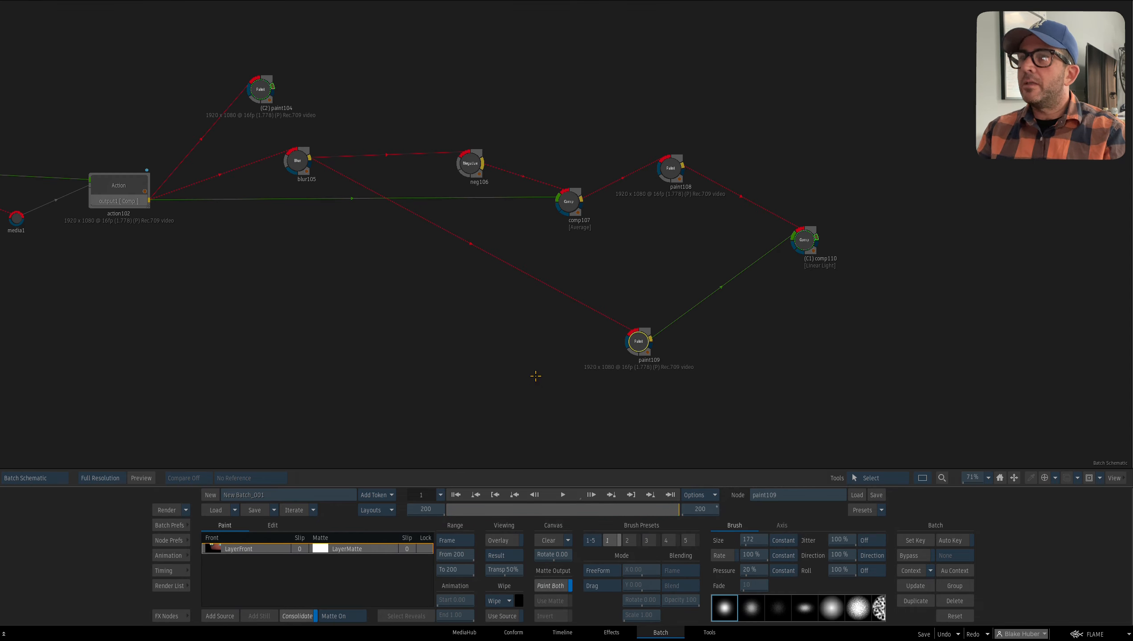
- Open paint108's high-frequency result, reduce the brush size to 102 and clone brick detail with an X offset of -216
{"action": "double_click", "coordinate": [664, 169]}
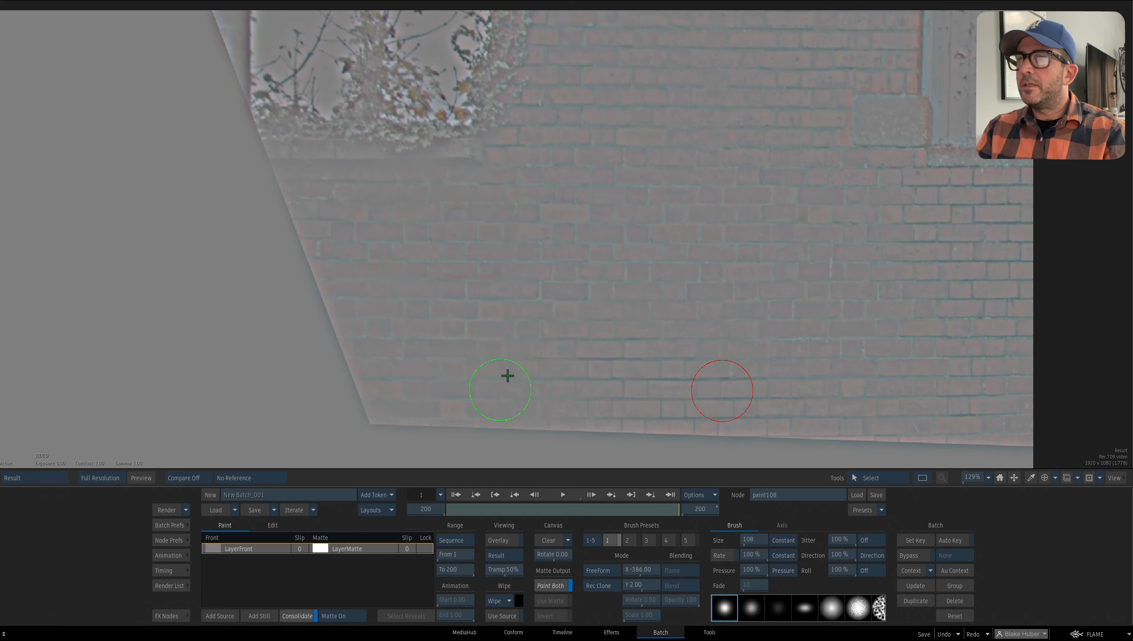
{"action": "key", "text": "F1"}
{"action": "key", "text": "F4"}
{"action": "left_click_drag", "start_coordinate": [528, 311], "coordinate": [653, 265]}
{"action": "key", "text": "F1"}
{"action": "key", "text": "F4"}
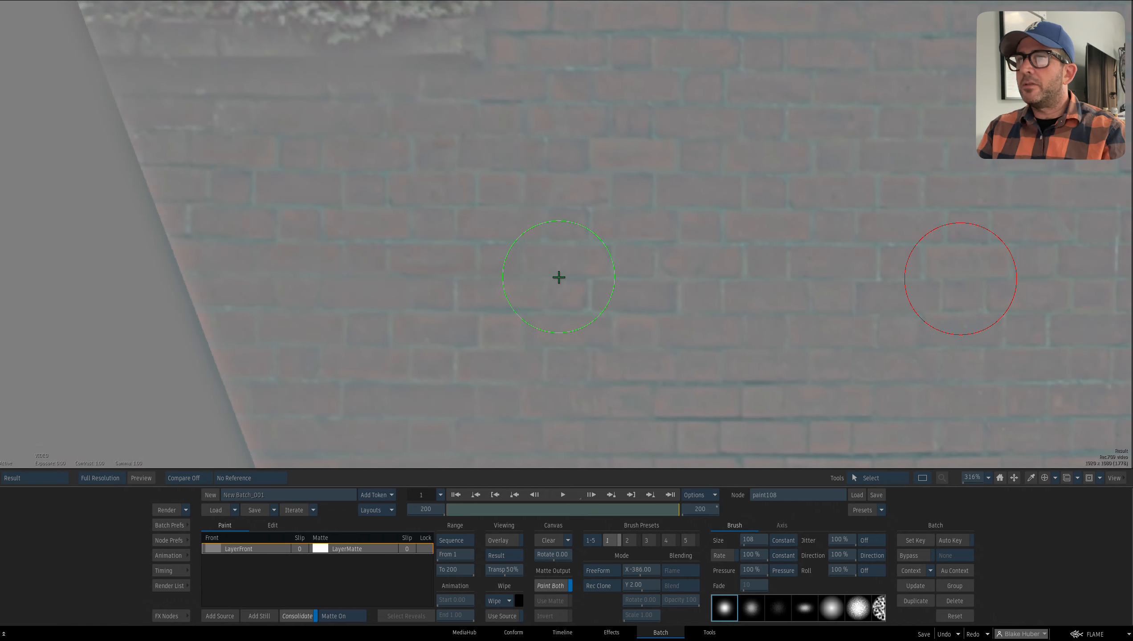
{"action": "mouse_move", "coordinate": [577, 283]}
{"action": "left_mouse_down"}
{"action": "mouse_move", "coordinate": [564, 283]}
{"action": "mouse_move", "coordinate": [574, 284]}
{"action": "left_mouse_up"}
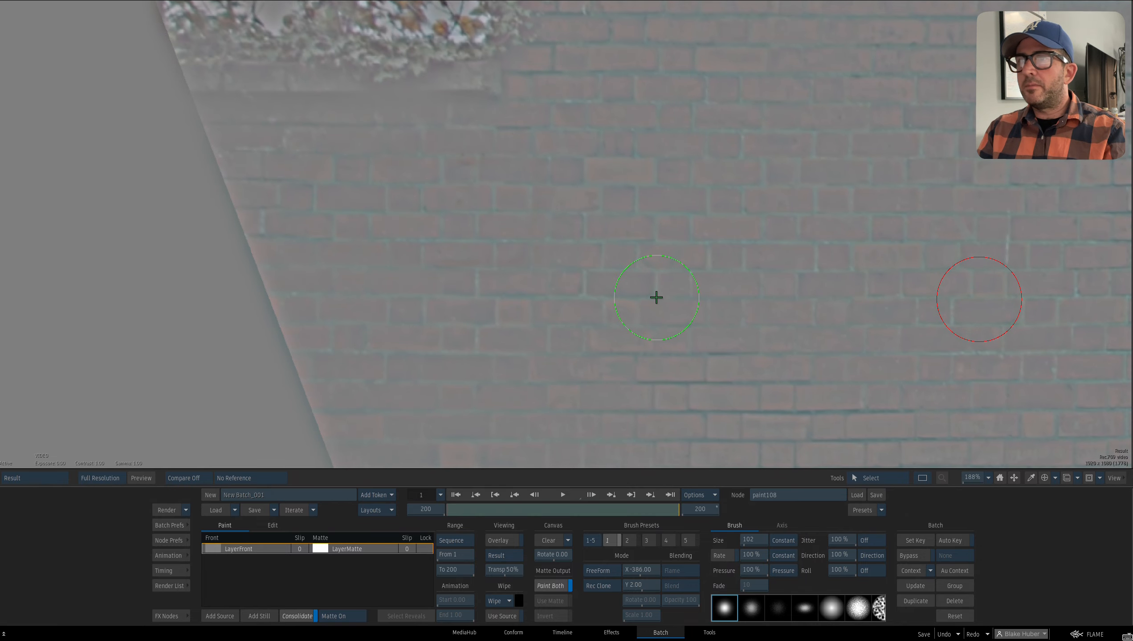
{"action": "left_click_drag", "start_coordinate": [656, 297], "coordinate": [476, 295]}
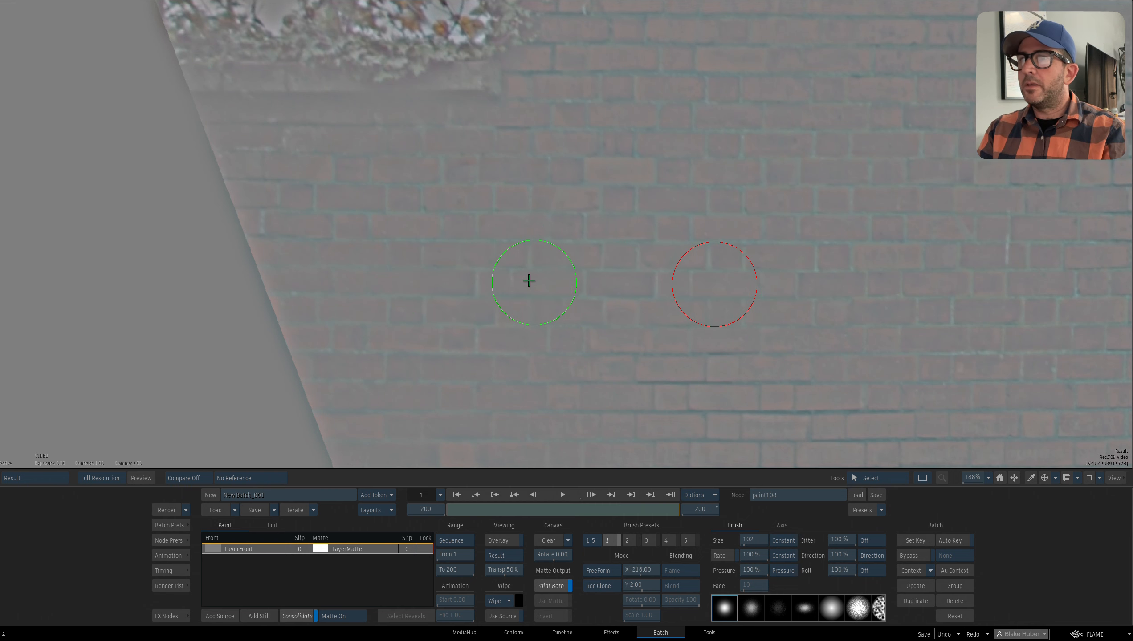
{"action": "left_click_drag", "start_coordinate": [510, 286], "coordinate": [498, 334]}
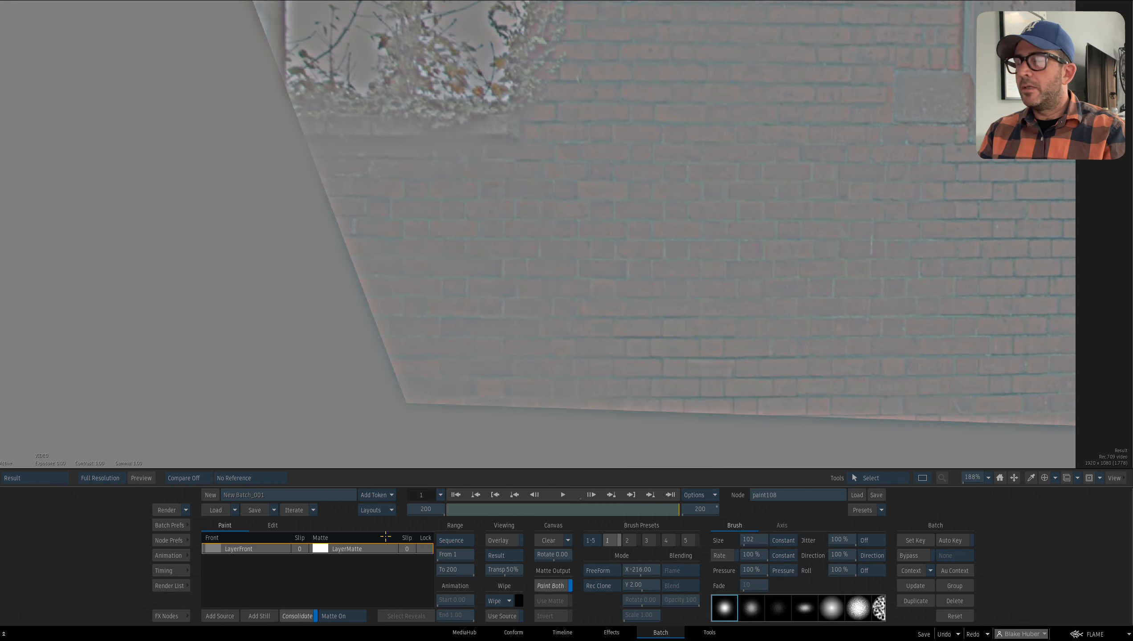
- Compare the recombined comp110 result with the directly painted paint104 result, and return to the schematic
{"action": "key", "text": "Escape"}
{"action": "left_click", "coordinate": [804, 239]}
{"action": "key", "text": "F4"}
{"action": "mouse_move", "coordinate": [797, 283]}
{"action": "left_mouse_down"}
{"action": "mouse_move", "coordinate": [723, 296]}
{"action": "mouse_move", "coordinate": [720, 285]}
{"action": "left_mouse_up"}
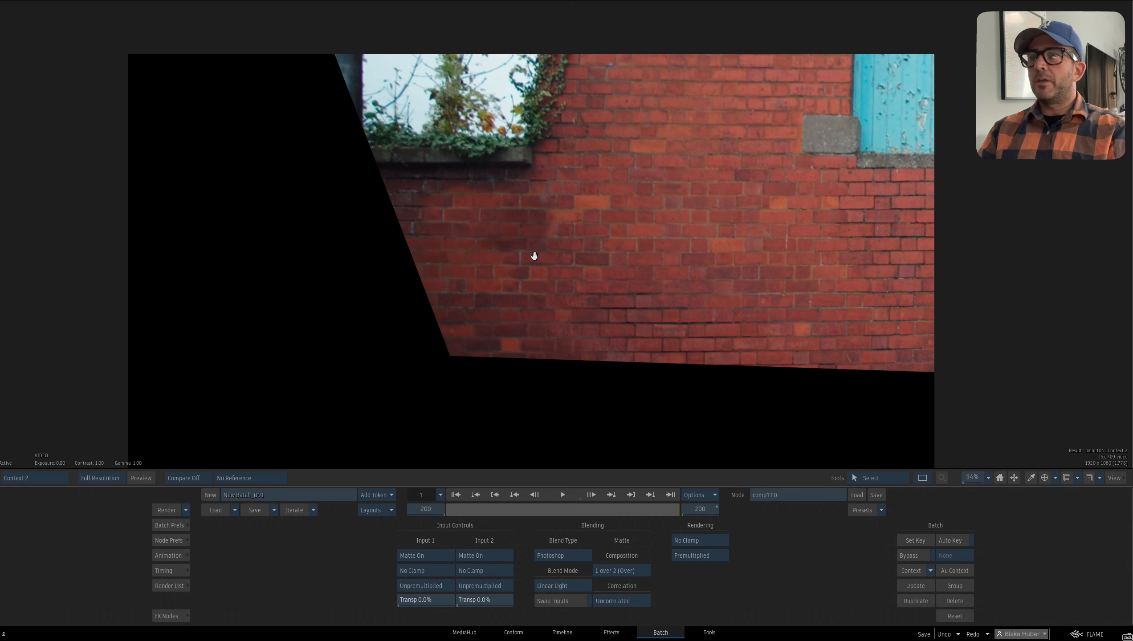
{"action": "key", "text": "Escape"}
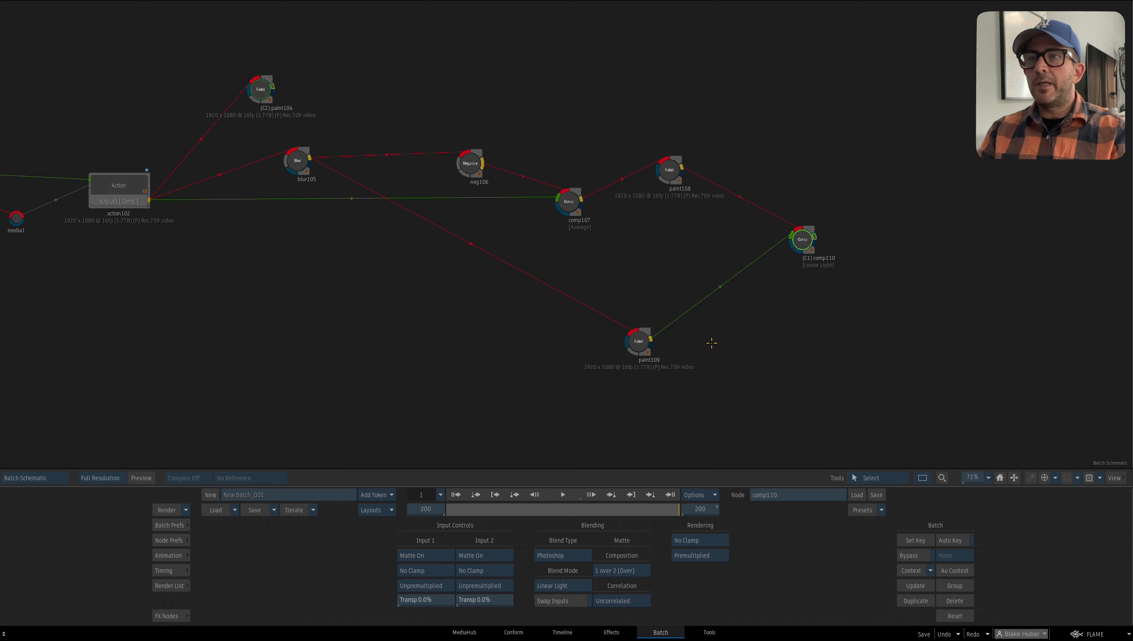
- Duplicate action102 with its brick clip, place the copy beyond comp110 and connect comp110 to the copy's media1 front input
{"action": "left_click_drag", "start_coordinate": [711, 342], "coordinate": [657, 349]}
{"action": "left_click_drag", "start_coordinate": [751, 249], "coordinate": [756, 233]}
{"action": "left_click_drag", "start_coordinate": [584, 274], "coordinate": [422, 283]}
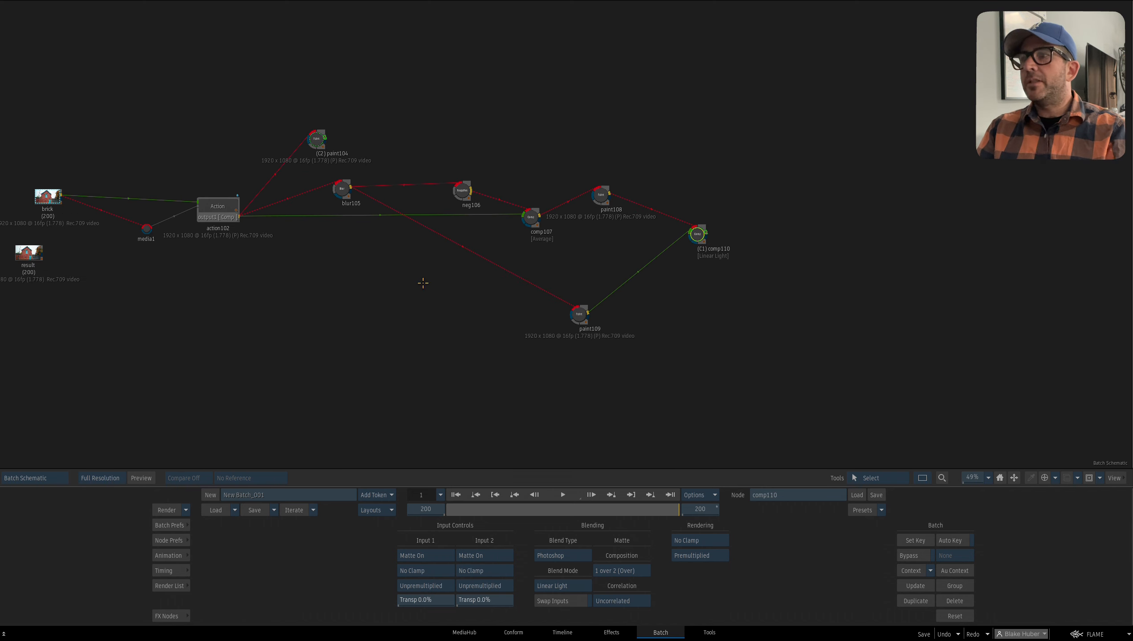
{"action": "left_click", "coordinate": [218, 209]}
{"action": "right_click", "coordinate": [219, 212]}
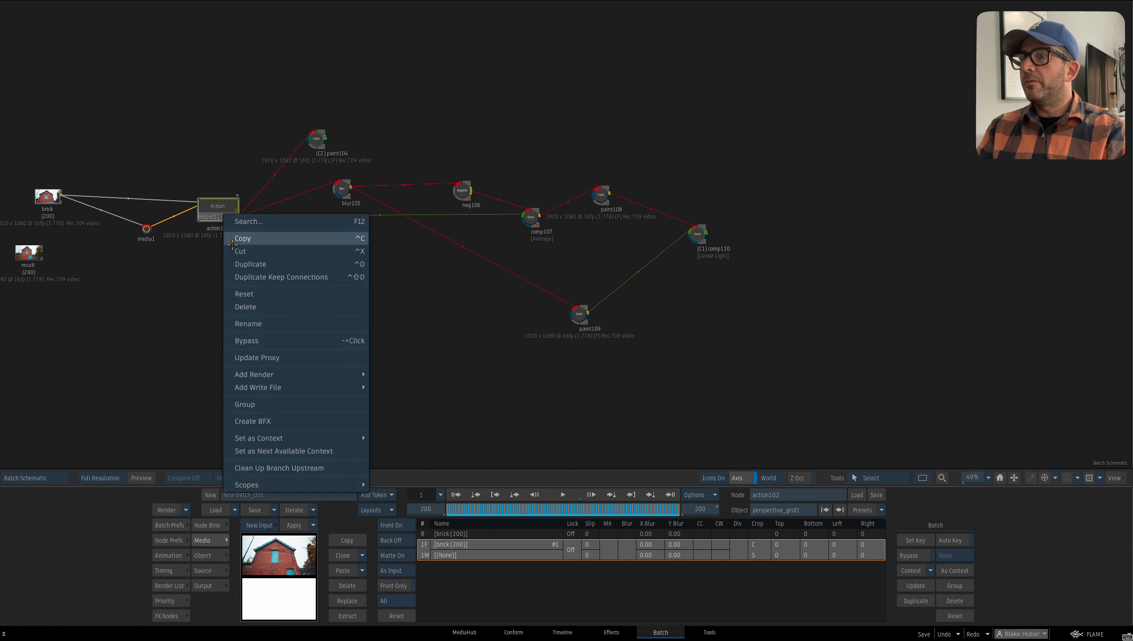
{"action": "left_click", "coordinate": [246, 265]}
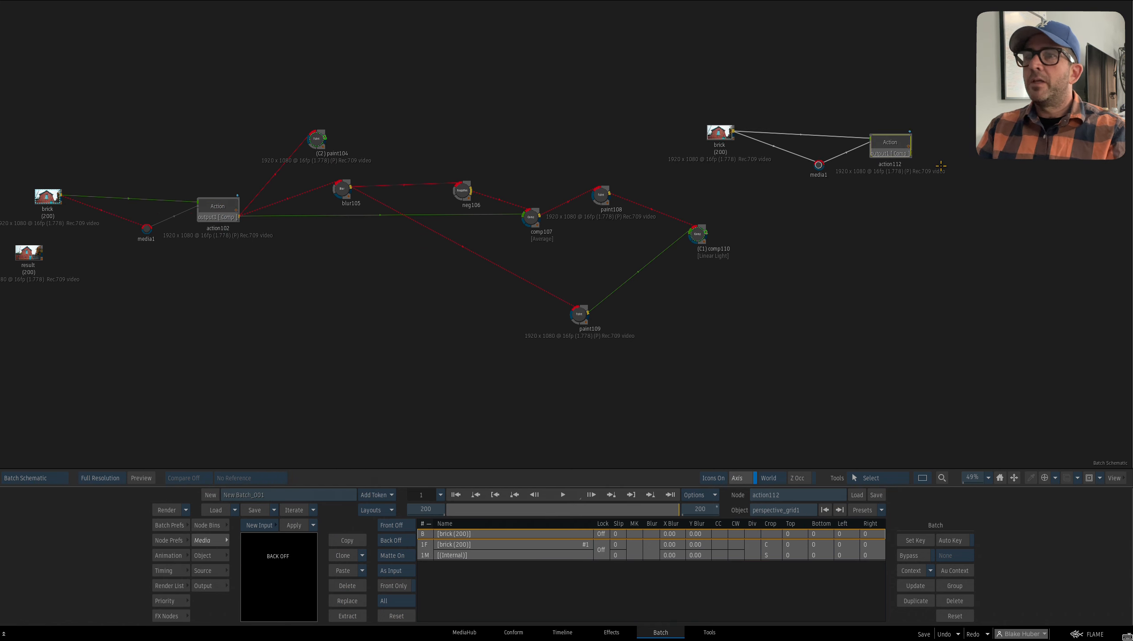
{"action": "left_click", "coordinate": [892, 209]}
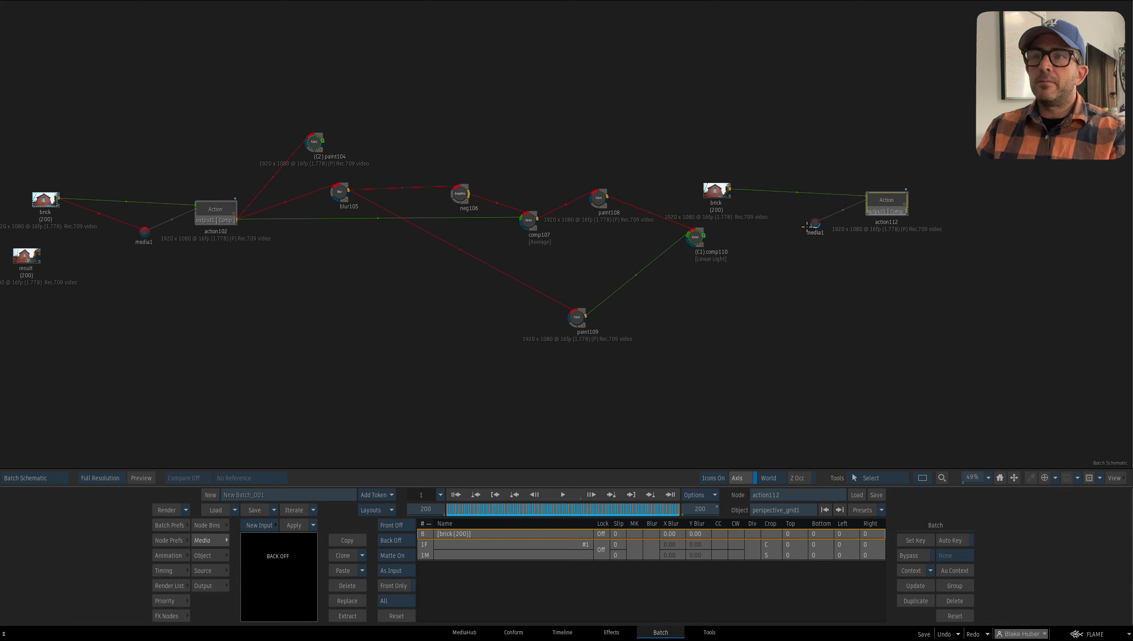
{"action": "left_click_drag", "start_coordinate": [814, 223], "coordinate": [783, 236]}
- Add a Comp node beside paint109, taking paint108's matte as front and paint109's matte as back
{"action": "left_click_drag", "start_coordinate": [573, 341], "coordinate": [564, 328]}
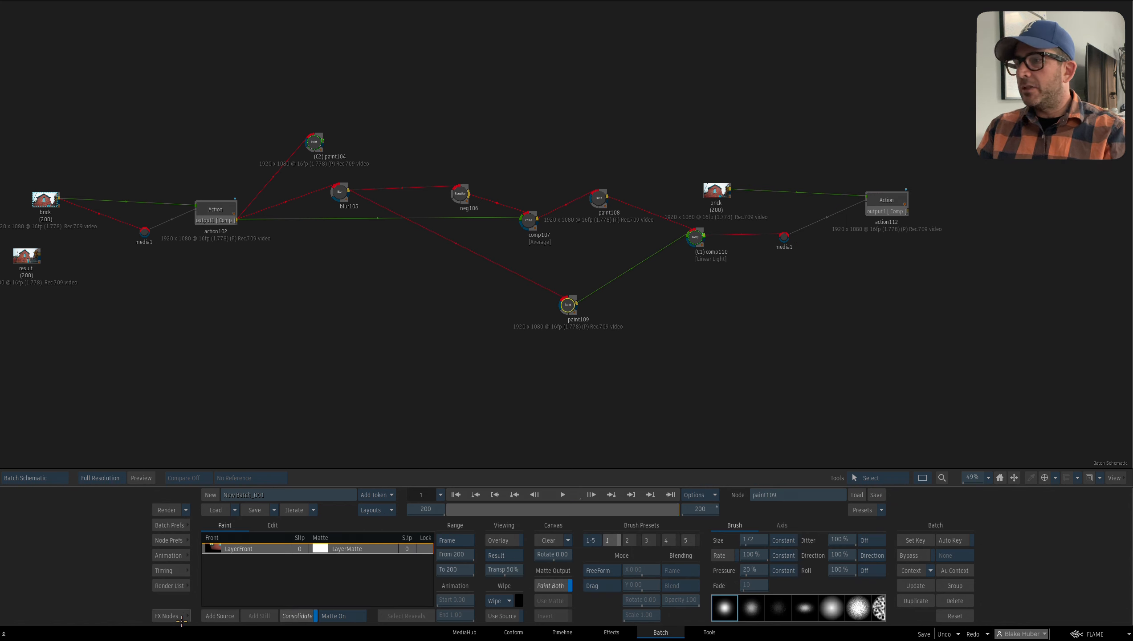
{"action": "left_click", "coordinate": [173, 616]}
{"action": "left_click", "coordinate": [628, 549]}
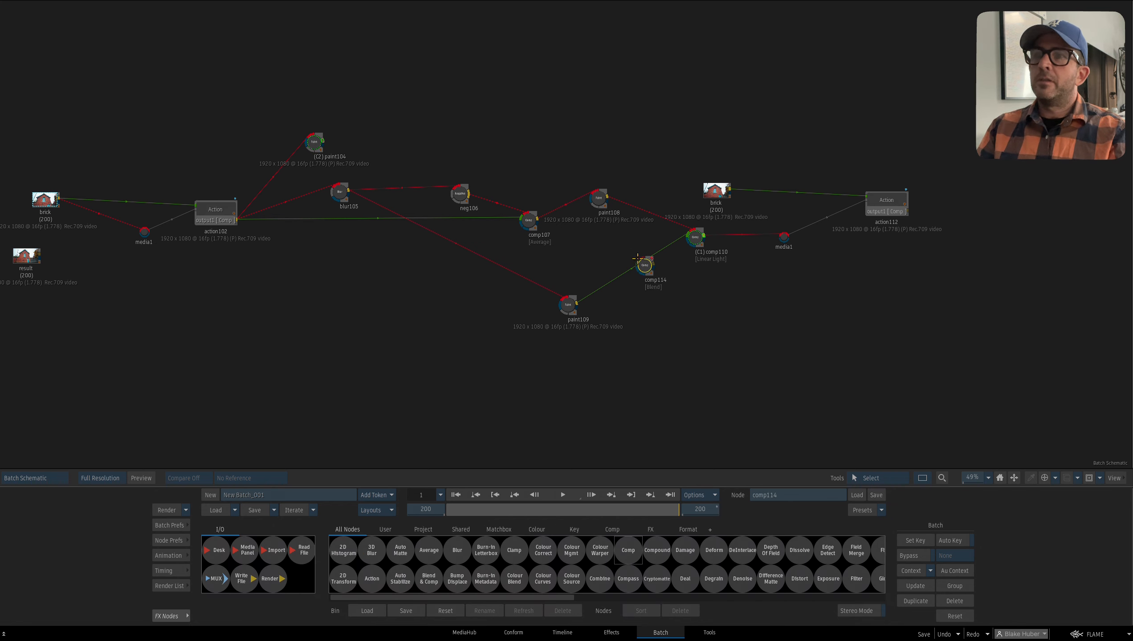
{"action": "mouse_move", "coordinate": [631, 219]}
{"action": "left_mouse_down"}
{"action": "mouse_move", "coordinate": [628, 211]}
{"action": "mouse_move", "coordinate": [625, 315]}
{"action": "mouse_move", "coordinate": [591, 311]}
{"action": "mouse_move", "coordinate": [711, 315]}
{"action": "mouse_move", "coordinate": [676, 343]}
{"action": "left_mouse_up"}
- View the combined matte of the new Comp and set its blend mode to Add
{"action": "double_click", "coordinate": [704, 308]}
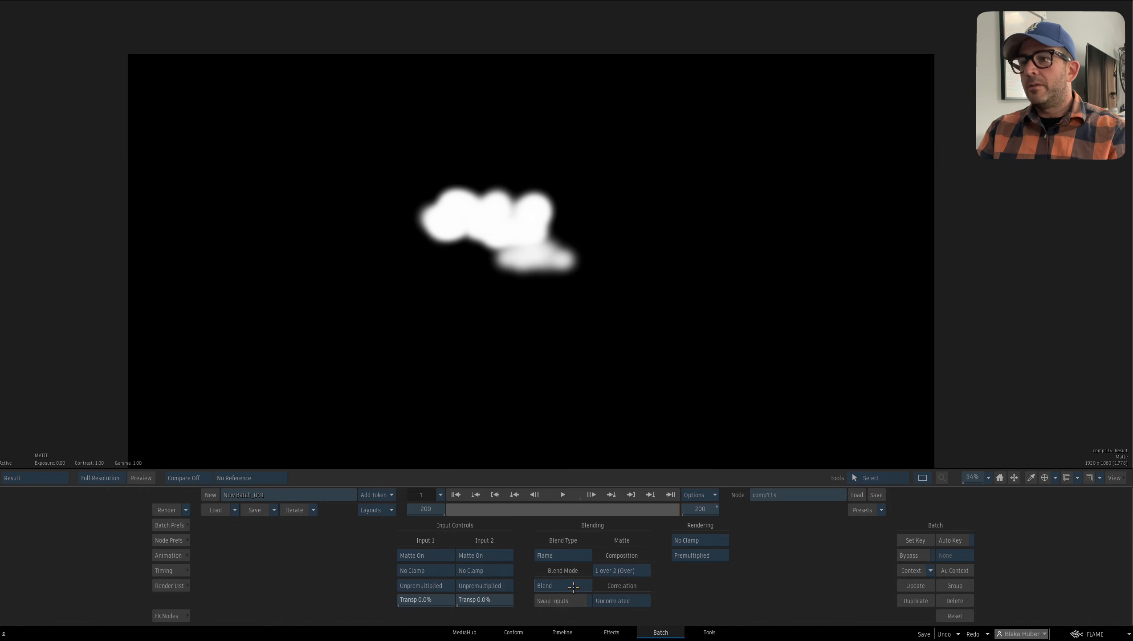
{"action": "left_click", "coordinate": [564, 586]}
{"action": "left_click", "coordinate": [573, 475]}
{"action": "key", "text": "Escape"}
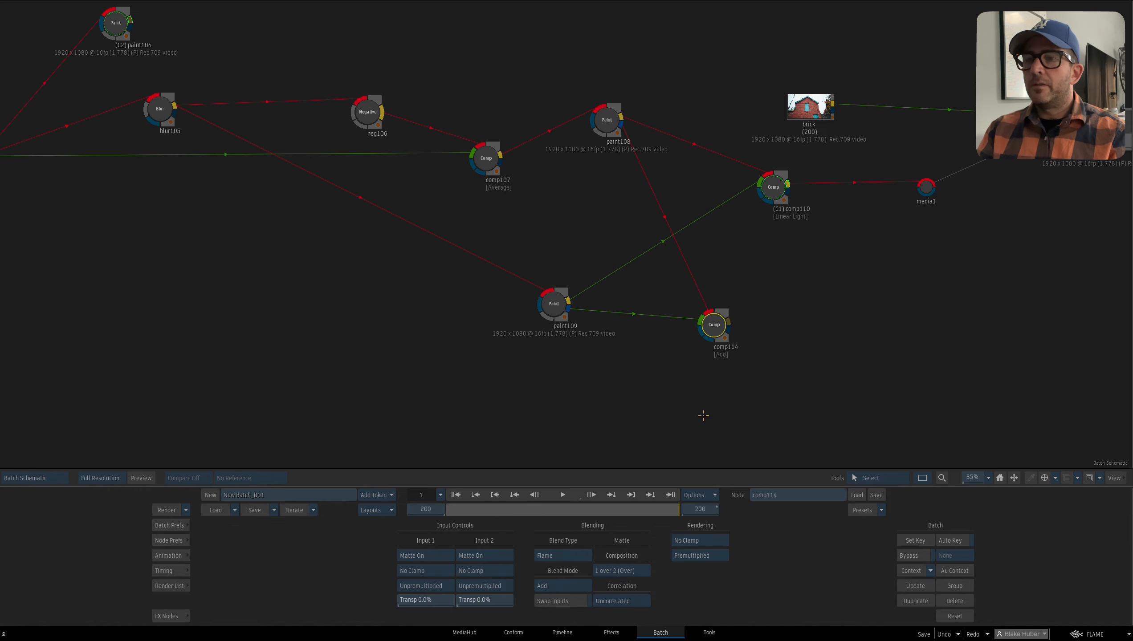
- Connect comp114's result to the matte input of media1 and open action112
{"action": "left_click_drag", "start_coordinate": [746, 336], "coordinate": [827, 221]}
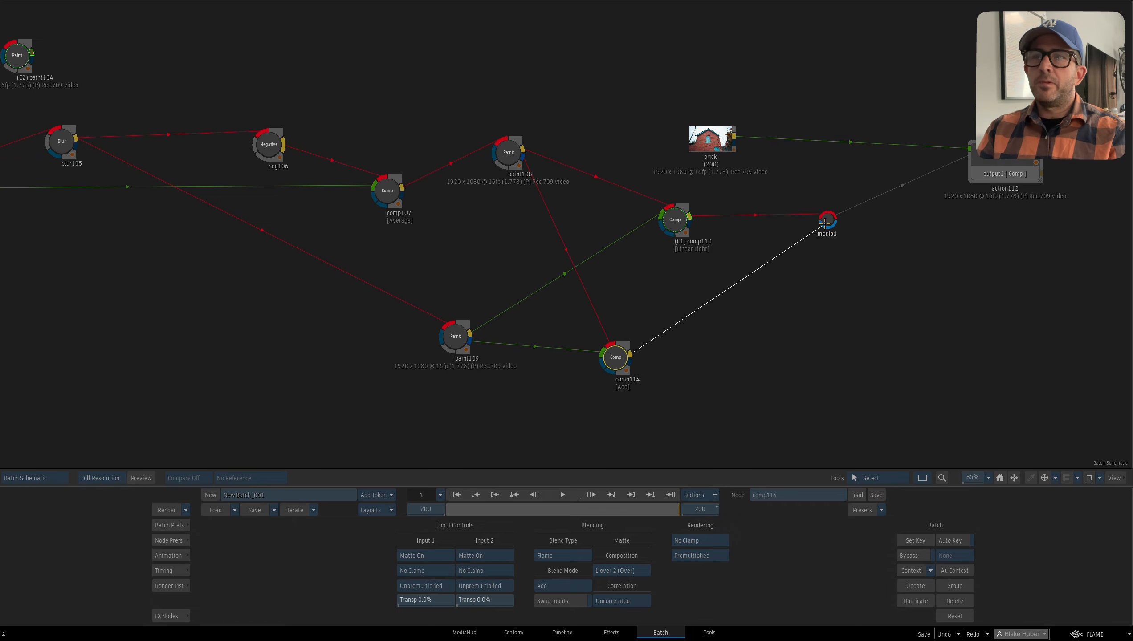
{"action": "scroll", "coordinate": [809, 253], "scroll_direction": "down", "scroll_amount": 2}
{"action": "double_click", "coordinate": [864, 166]}
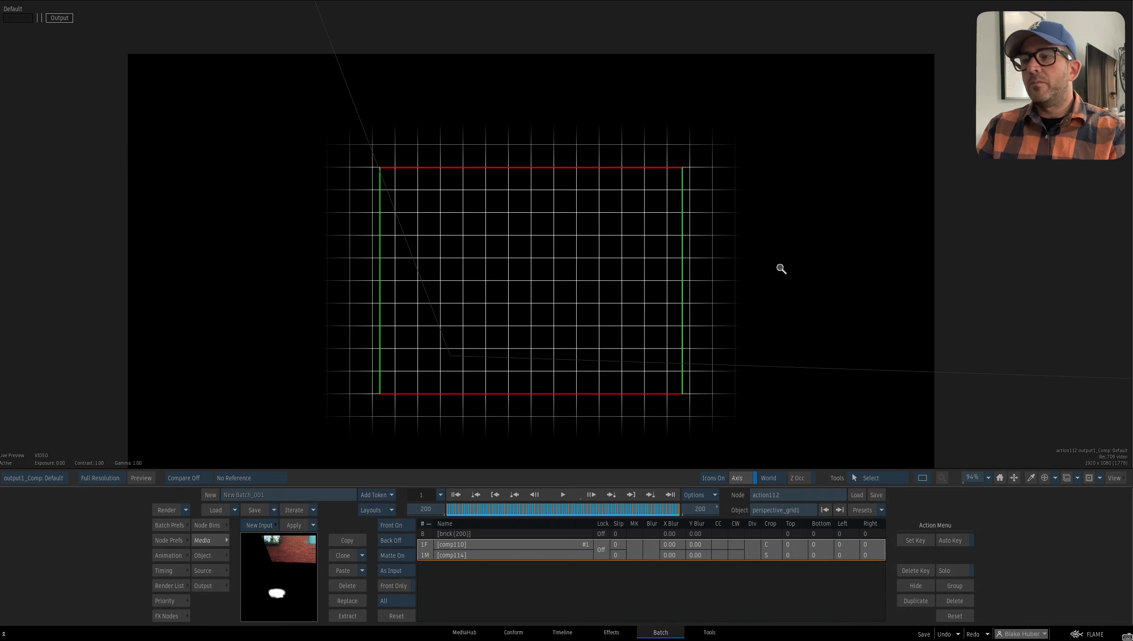
- Select the perspective grid in action112's node hierarchy and set its transform to 3D
{"action": "left_click_drag", "start_coordinate": [781, 269], "coordinate": [684, 314]}
{"action": "key", "text": "Escape"}
{"action": "double_click", "coordinate": [563, 358]}
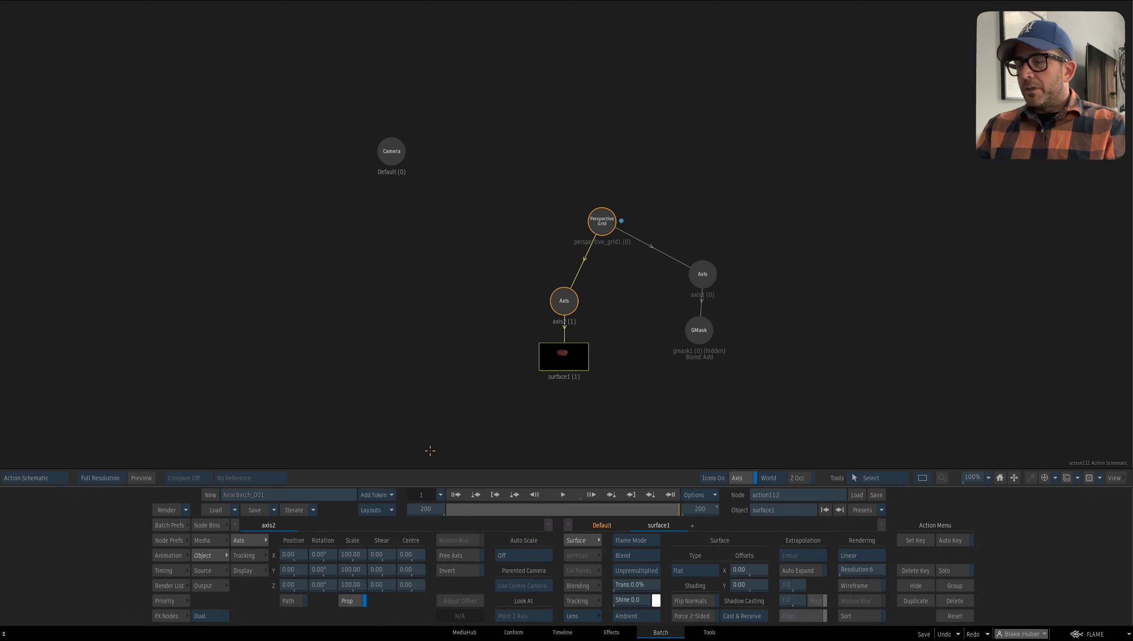
{"action": "left_click", "coordinate": [601, 224]}
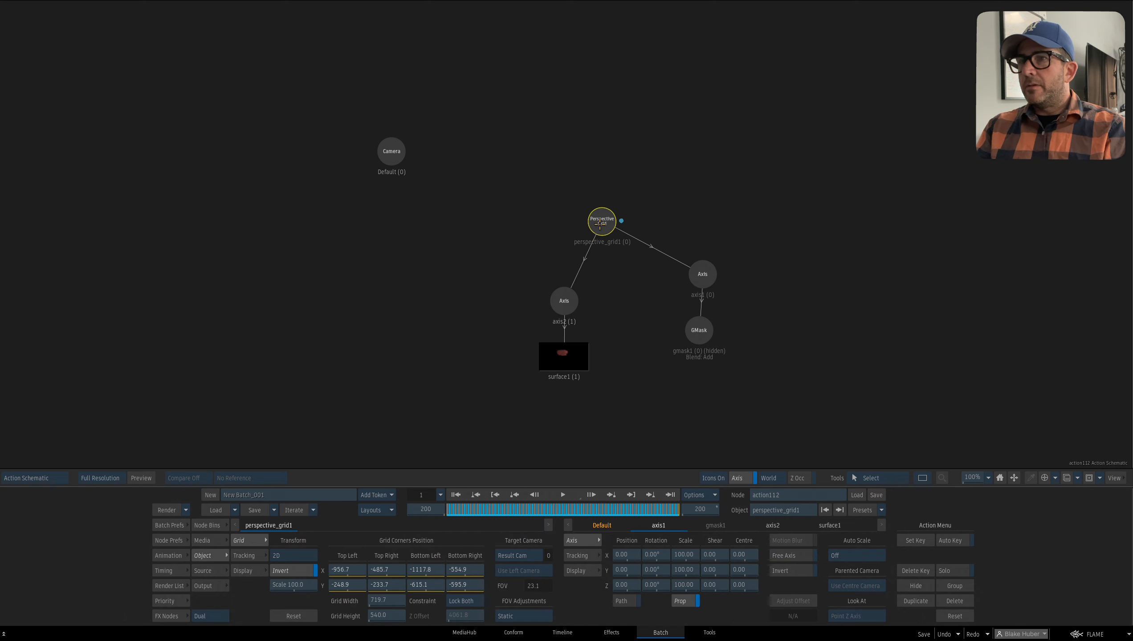
{"action": "left_click_drag", "start_coordinate": [601, 225], "coordinate": [590, 229]}
{"action": "key", "text": "Escape"}
{"action": "left_click", "coordinate": [294, 559]}
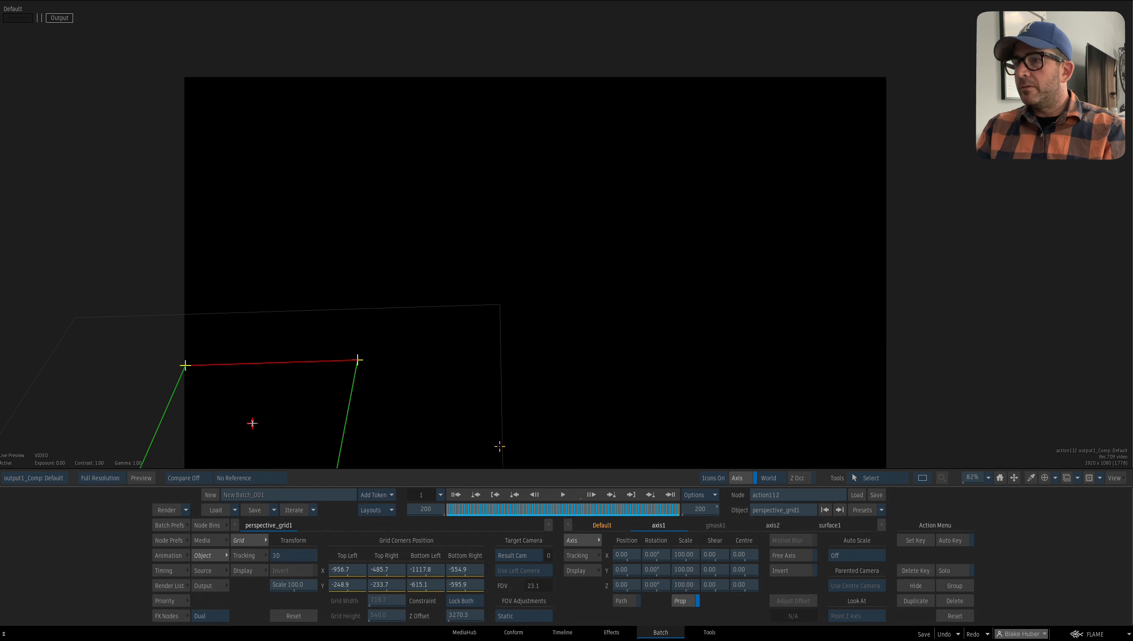
{"action": "scroll", "coordinate": [501, 446], "scroll_direction": "down", "scroll_amount": 5}
- Turn the background on in action112's media settings and hide the viewport icons
{"action": "left_click", "coordinate": [210, 541]}
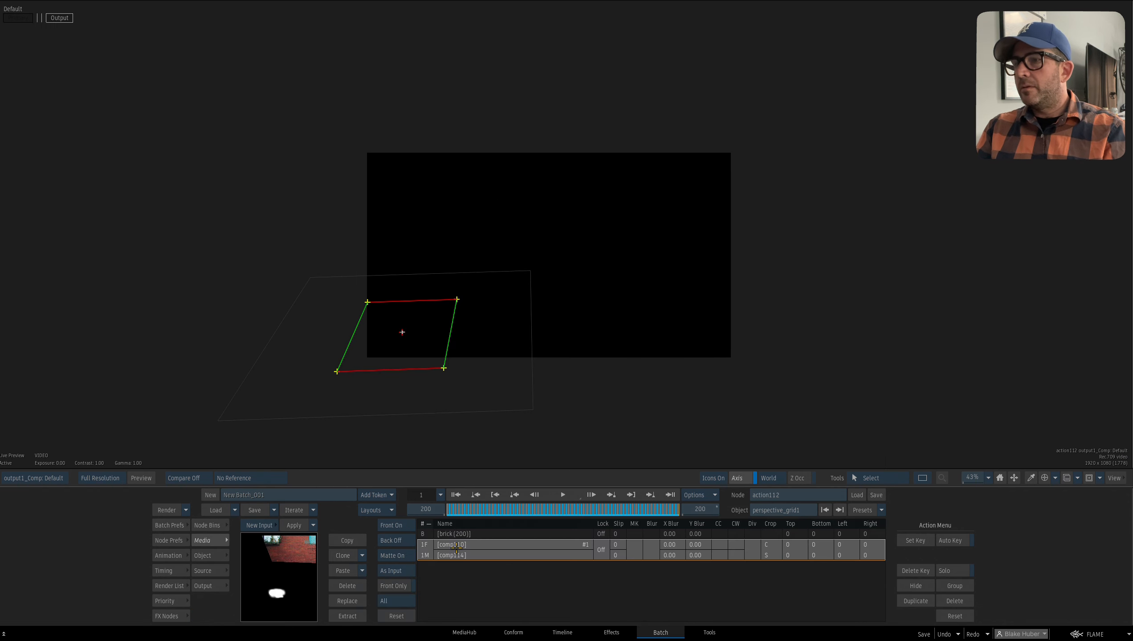
{"action": "left_click", "coordinate": [398, 540]}
{"action": "left_click_drag", "start_coordinate": [501, 387], "coordinate": [571, 326]}
{"action": "left_click_drag", "start_coordinate": [599, 337], "coordinate": [619, 332]}
{"action": "key", "text": "shift+i"}
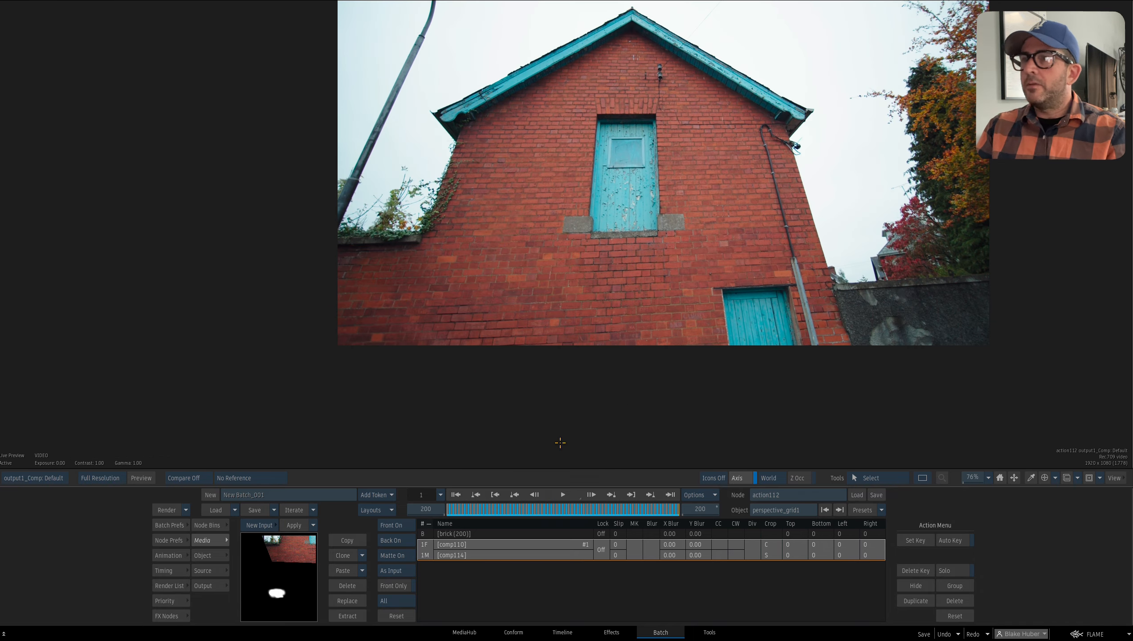
- Scrub through the shot to check the patch over the brick wall, and return to the batch schematic
{"action": "left_click_drag", "start_coordinate": [559, 443], "coordinate": [606, 380]}
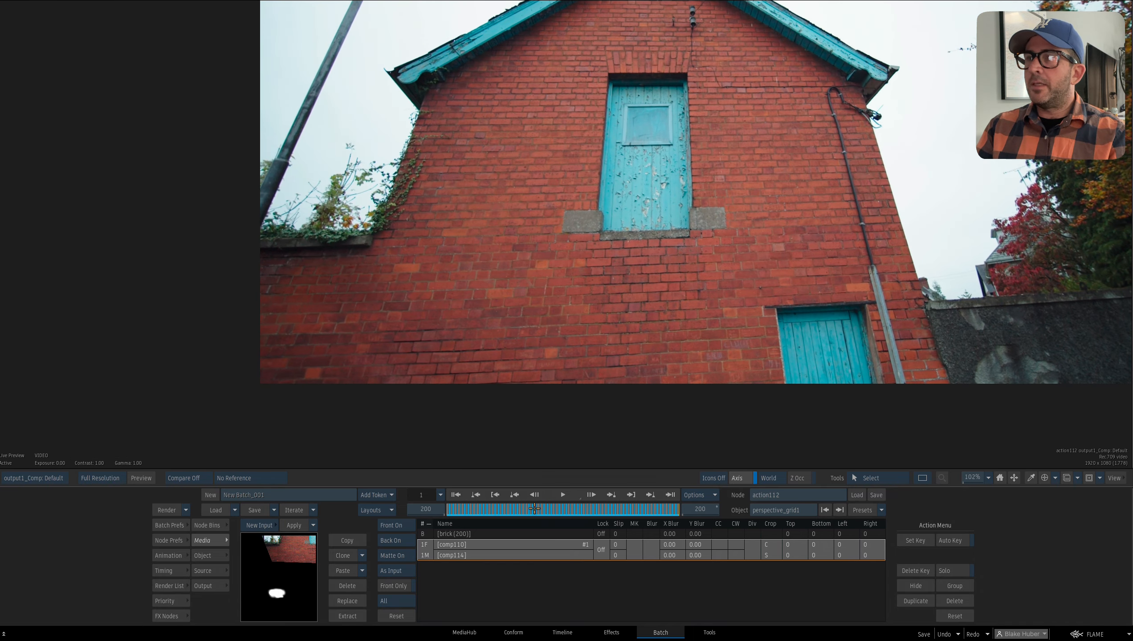
{"action": "left_click_drag", "start_coordinate": [534, 508], "coordinate": [708, 510]}
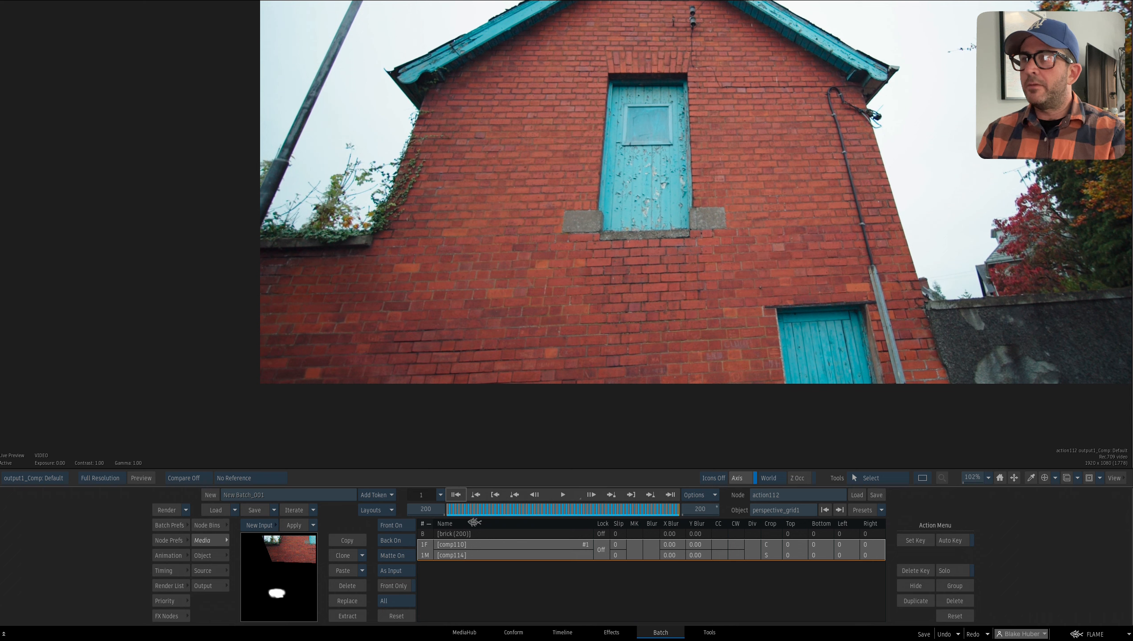
{"action": "key", "text": "Escape"}
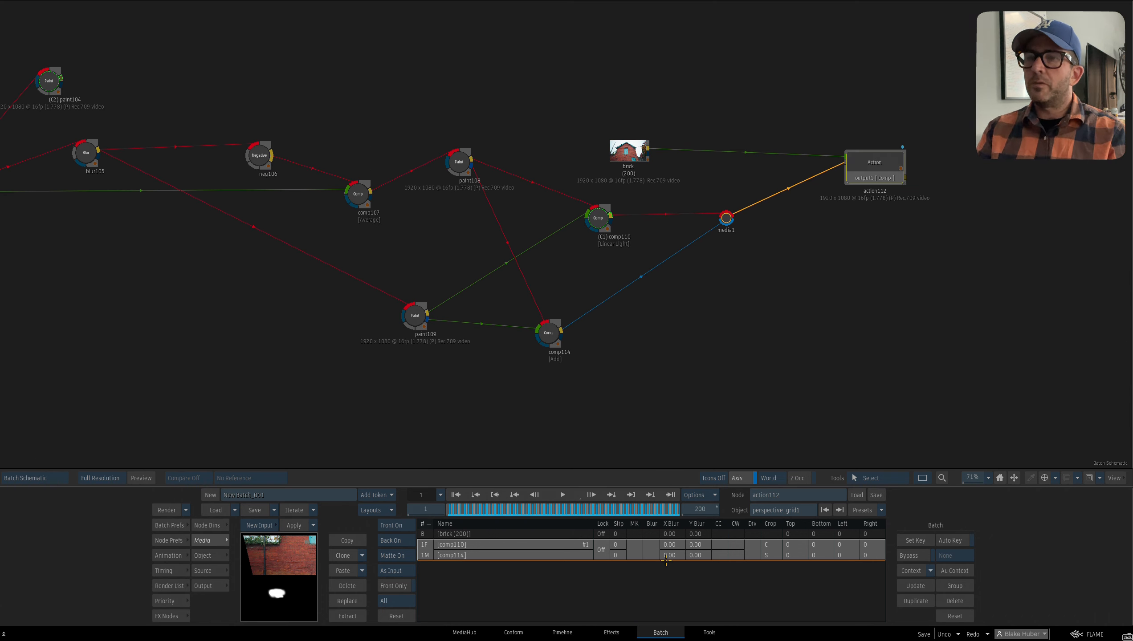
- Insert a Matte Edge node between comp114 and media1 and view its result
{"action": "left_click_drag", "start_coordinate": [564, 360], "coordinate": [556, 362]}
{"action": "left_click", "coordinate": [544, 337]}
{"action": "left_click", "coordinate": [171, 616]}
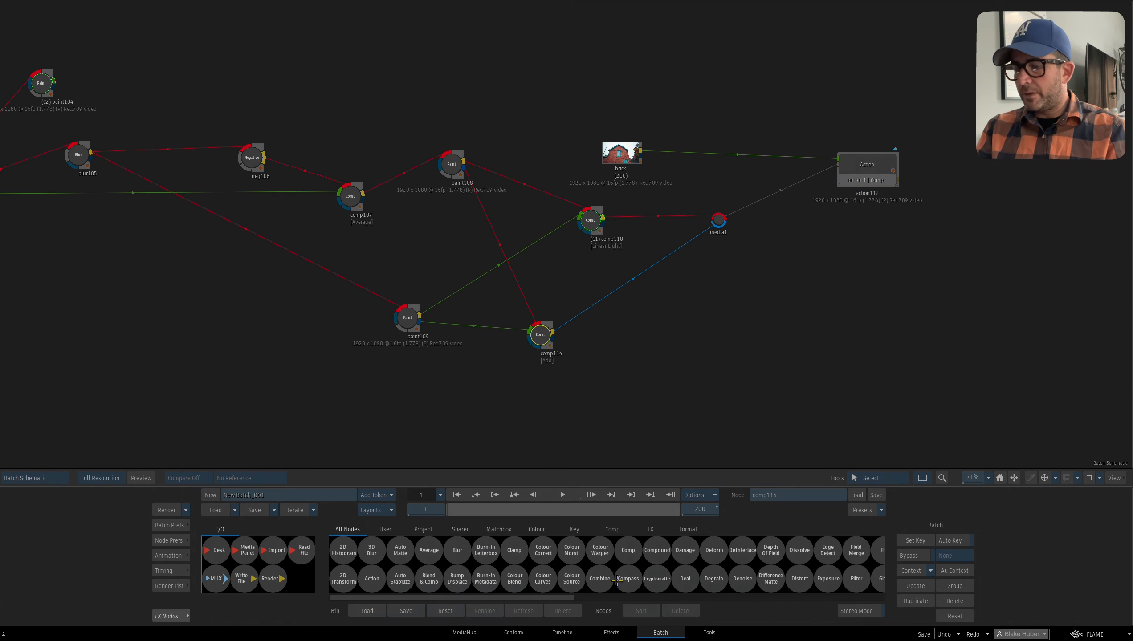
{"action": "scroll", "coordinate": [653, 591], "scroll_direction": "right", "scroll_amount": 5}
{"action": "left_click_drag", "start_coordinate": [694, 553], "coordinate": [642, 311]}
{"action": "key", "text": "F4"}
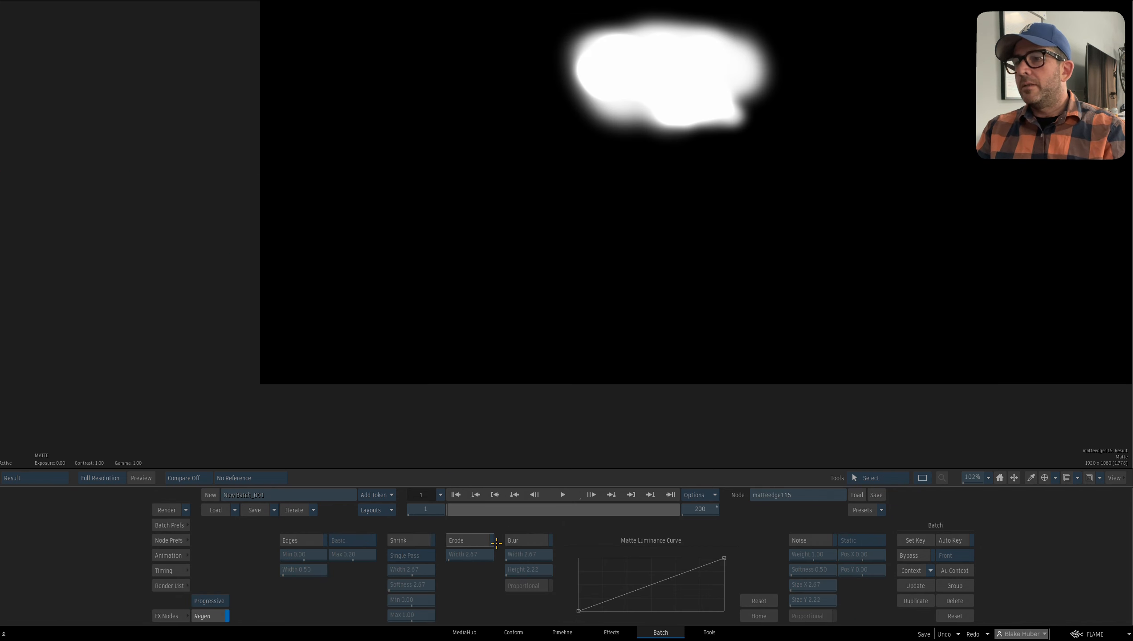
- Enable the Matte Edge's Shrink in Iterative mode with a width of -4.00, and turn on its Blur
{"action": "left_click", "coordinate": [404, 540]}
{"action": "left_click", "coordinate": [406, 556]}
{"action": "left_click", "coordinate": [421, 570]}
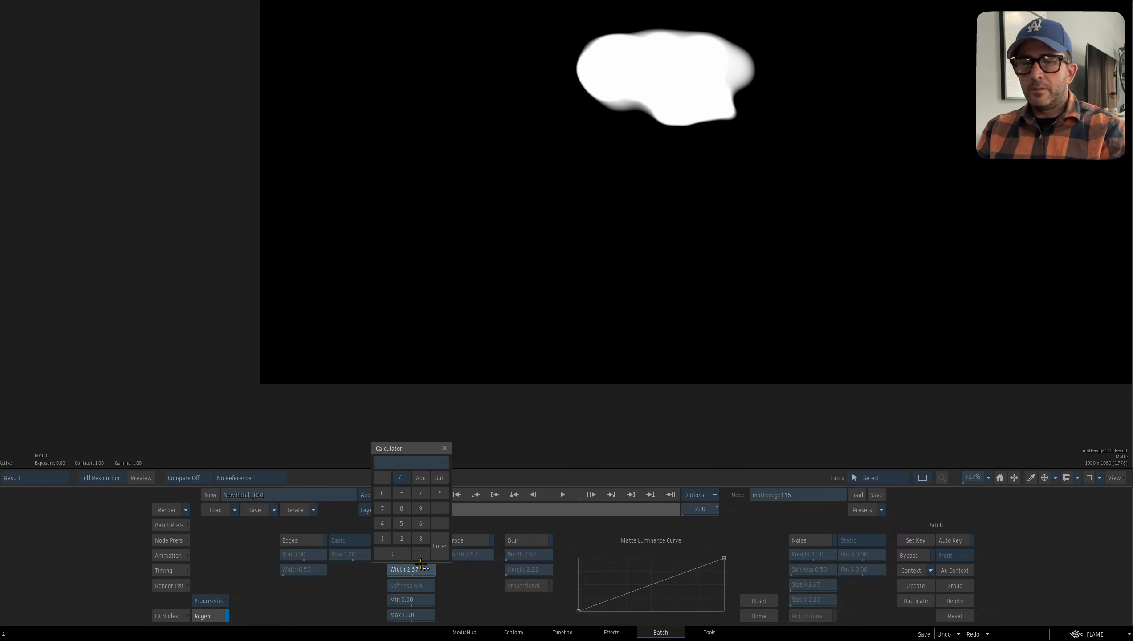
{"action": "key", "text": "Return"}
{"action": "left_click", "coordinate": [526, 540]}
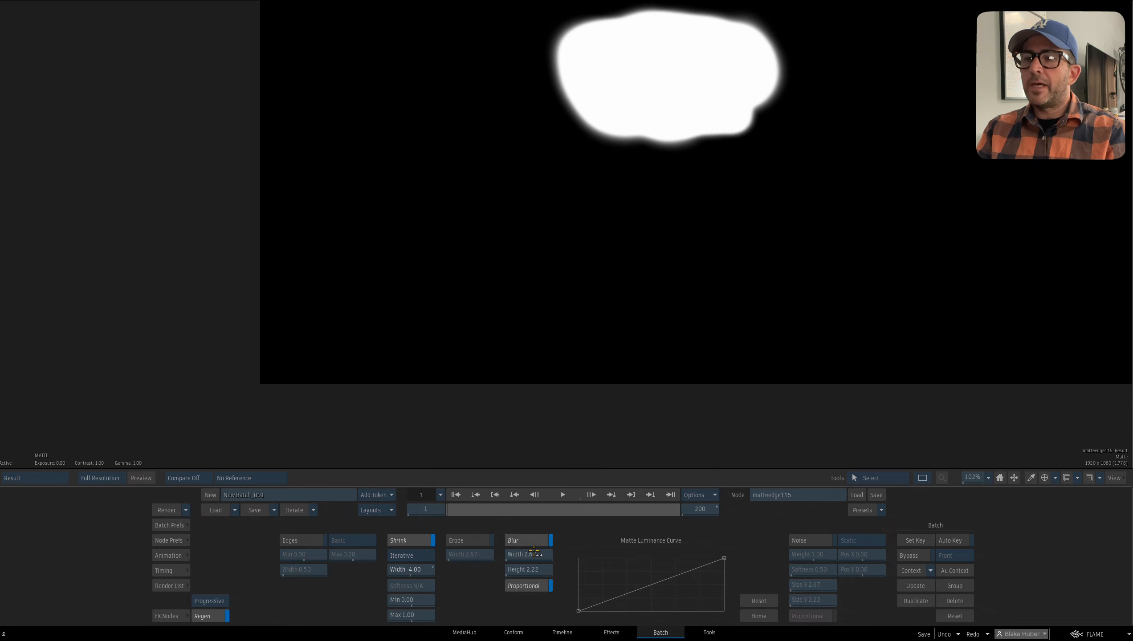
- Set the Matte Edge's blur width to 4
{"action": "left_click", "coordinate": [534, 554]}
{"action": "type", "text": "4"}
{"action": "key", "text": "Return"}
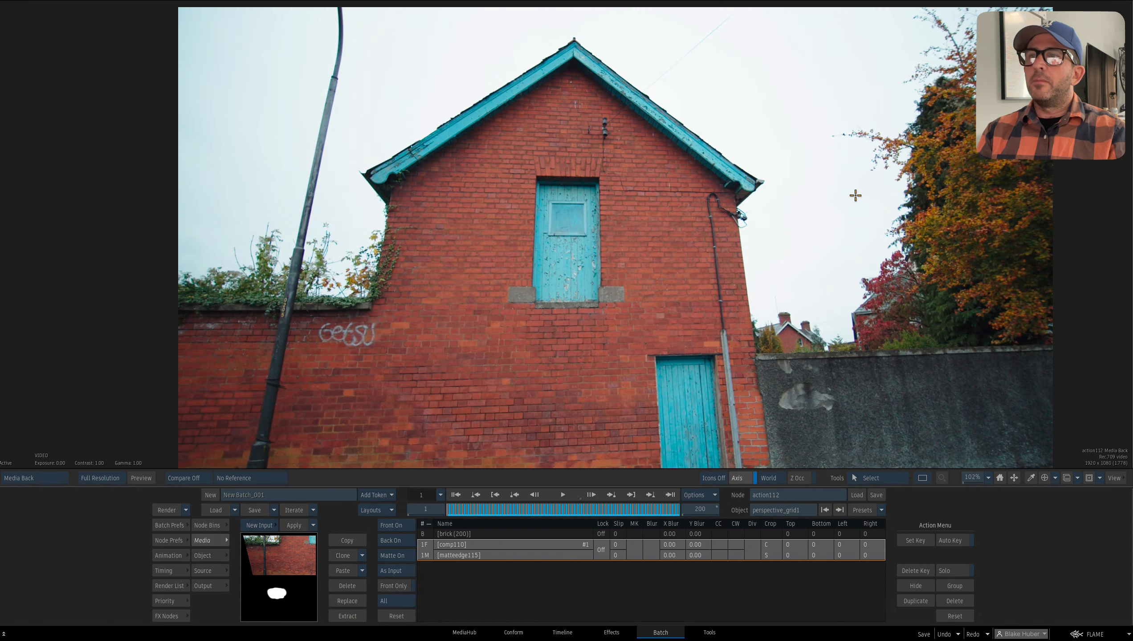
- View action112's composite output with the whole frame visible, and return to the batch schematic
{"action": "key", "text": "F4"}
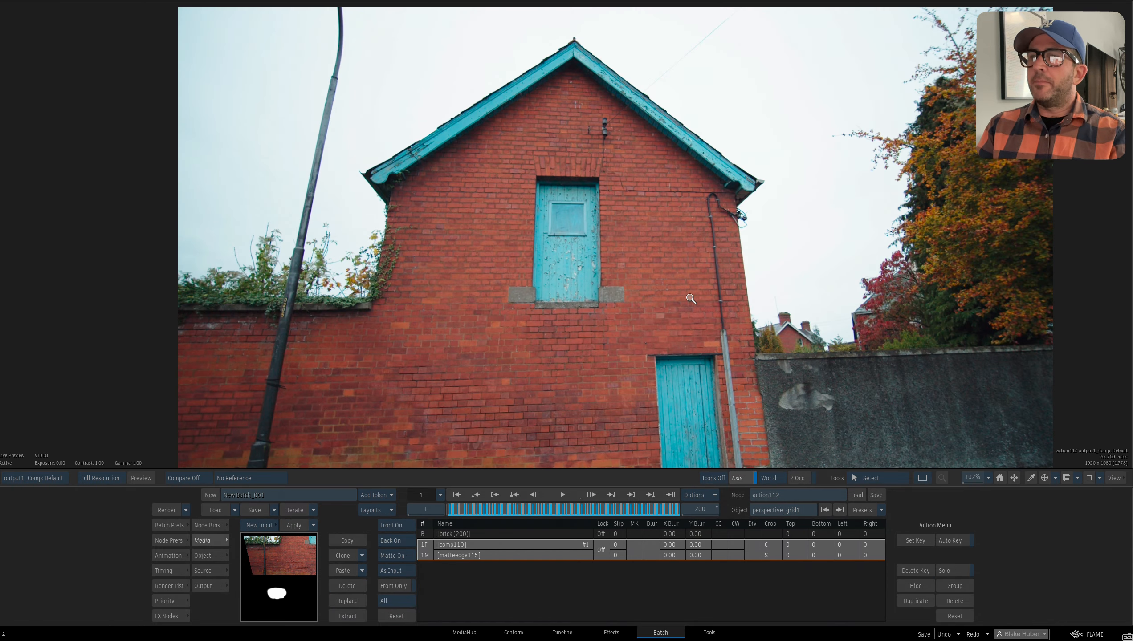
{"action": "left_click_drag", "start_coordinate": [691, 299], "coordinate": [637, 296]}
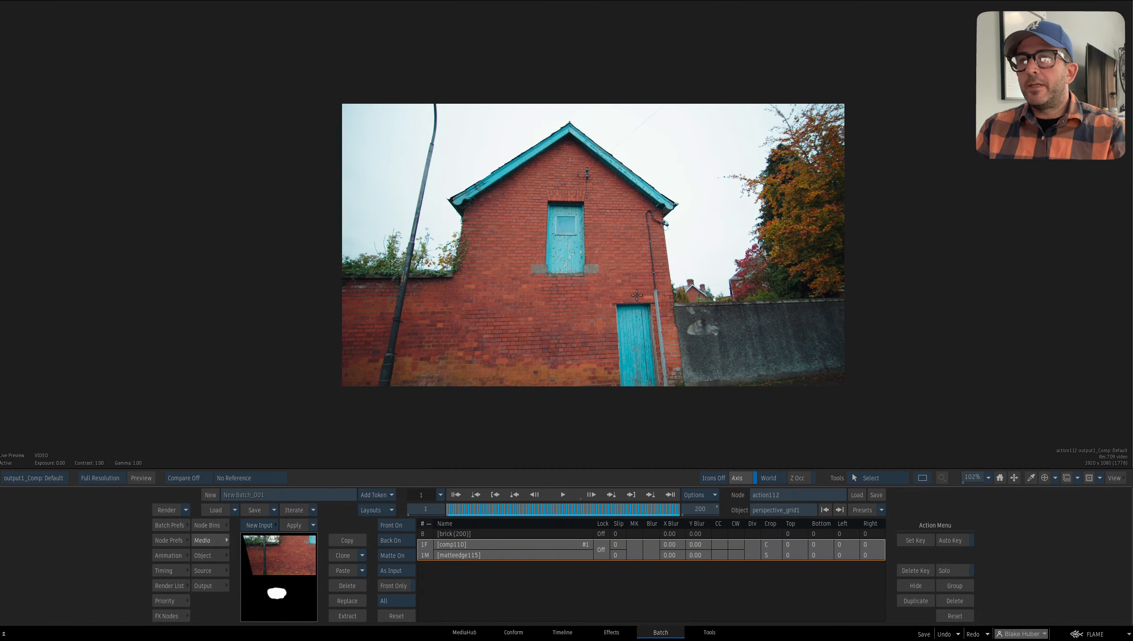
{"action": "key", "text": "grave"}
{"action": "left_click_drag", "start_coordinate": [638, 358], "coordinate": [782, 321]}
{"action": "left_click_drag", "start_coordinate": [783, 322], "coordinate": [704, 333]}
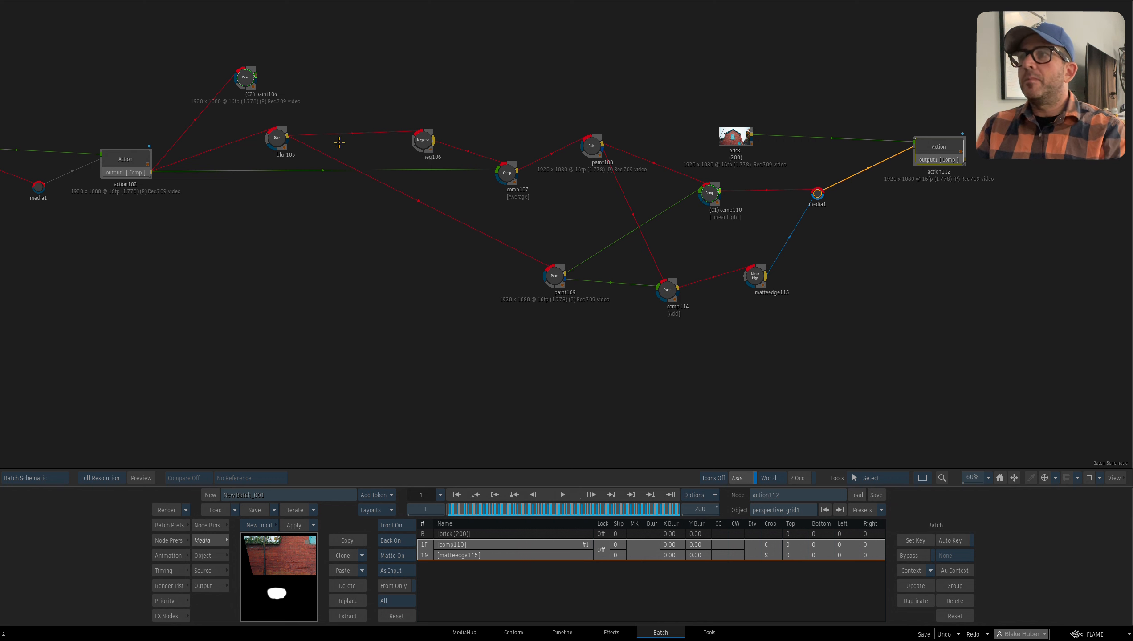
- Examine the blurred low-frequency image in blur105's result, and return to the batch schematic
{"action": "left_click_drag", "start_coordinate": [367, 191], "coordinate": [513, 221]}
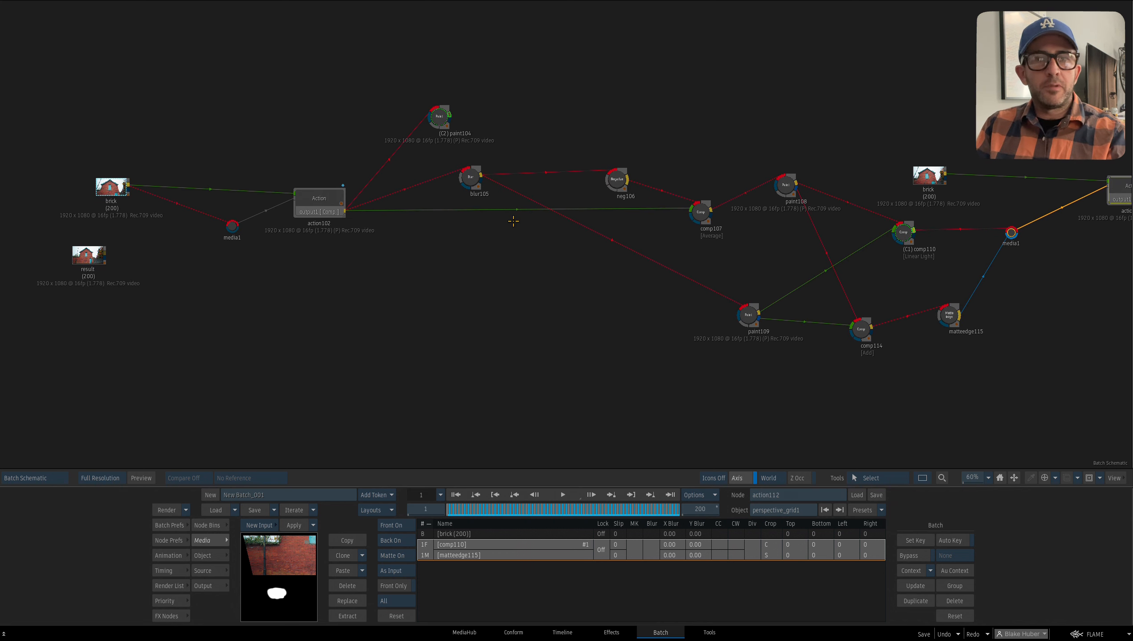
{"action": "left_click", "coordinate": [465, 197]}
{"action": "left_click_drag", "start_coordinate": [465, 198], "coordinate": [461, 175]}
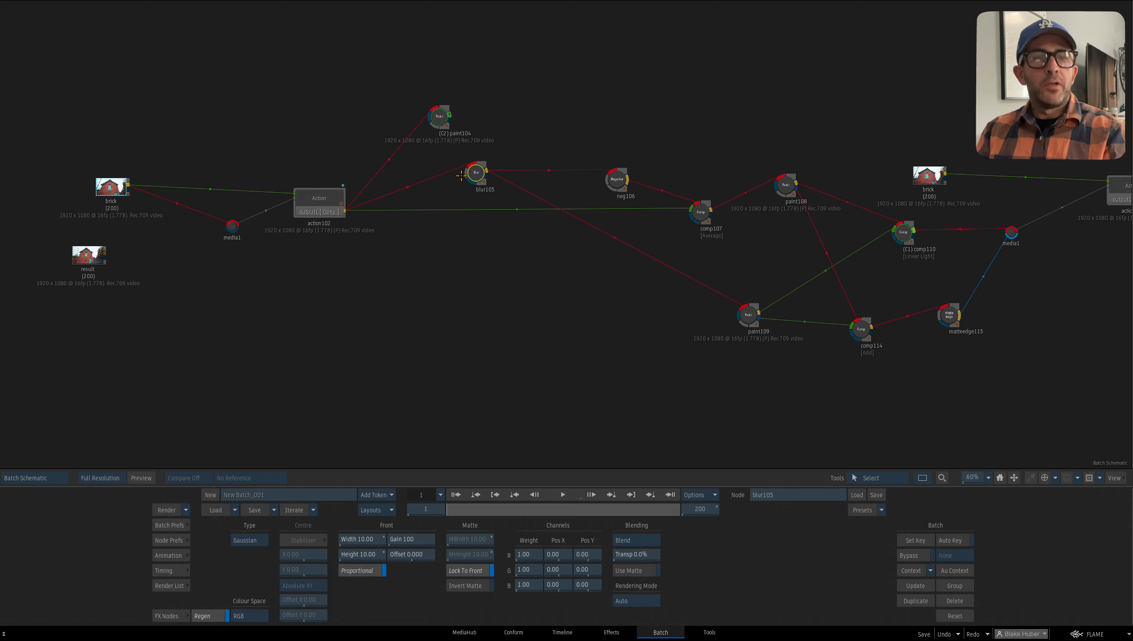
{"action": "key", "text": "F4"}
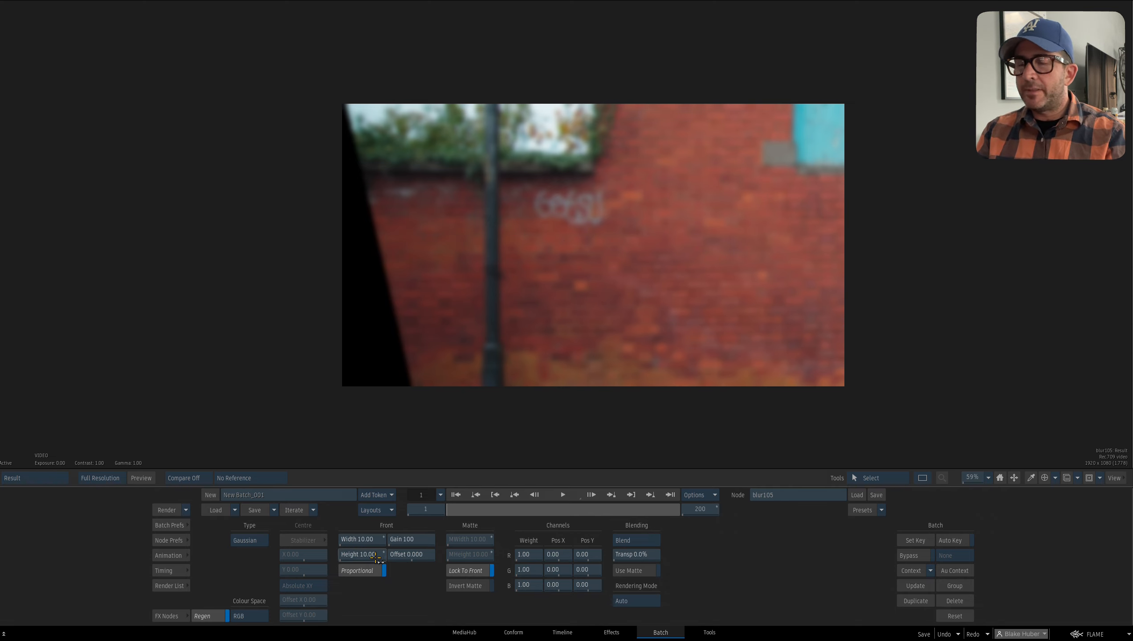
{"action": "key", "text": "F4"}
- Move neg106 closer to blur105 in the batch schematic and check the negative node's image
{"action": "left_click", "coordinate": [597, 184]}
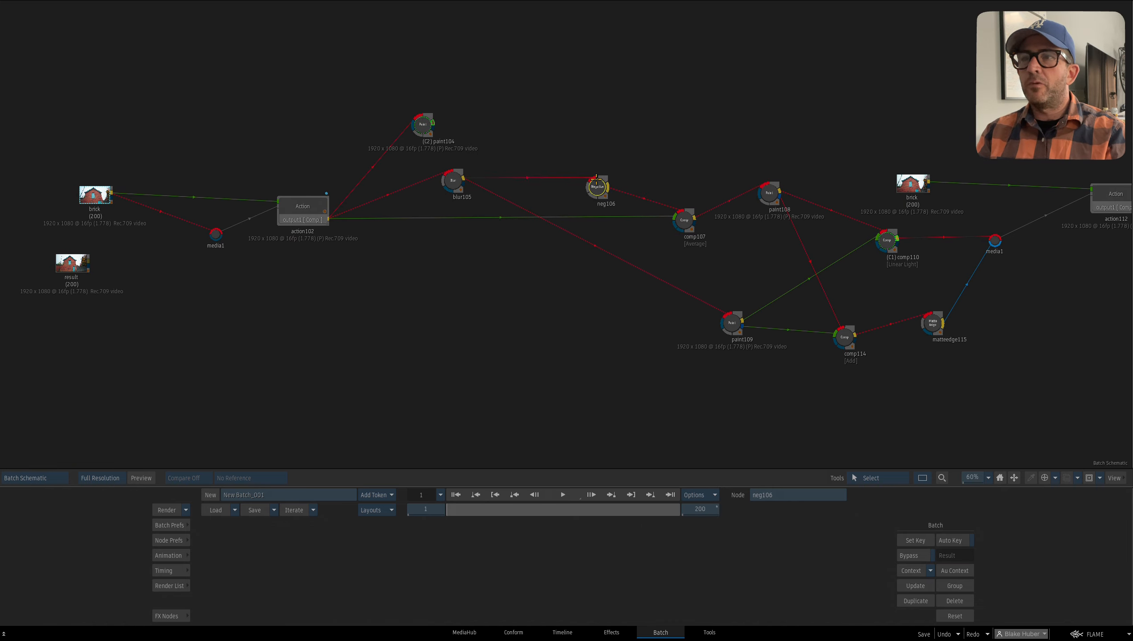
{"action": "left_click_drag", "start_coordinate": [597, 183], "coordinate": [568, 184]}
{"action": "key", "text": "F1"}
{"action": "key", "text": "F4"}
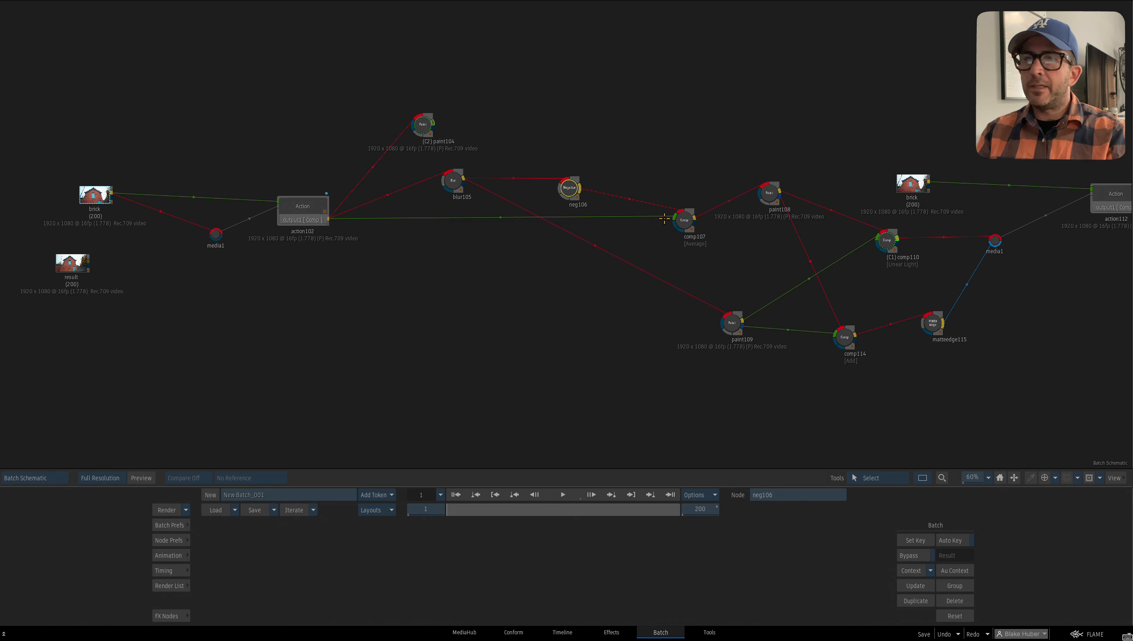
- Compare comp107's front input, back input and Average blend result to review how the high-frequency detail is made
{"action": "left_click_drag", "start_coordinate": [679, 219], "coordinate": [643, 223]}
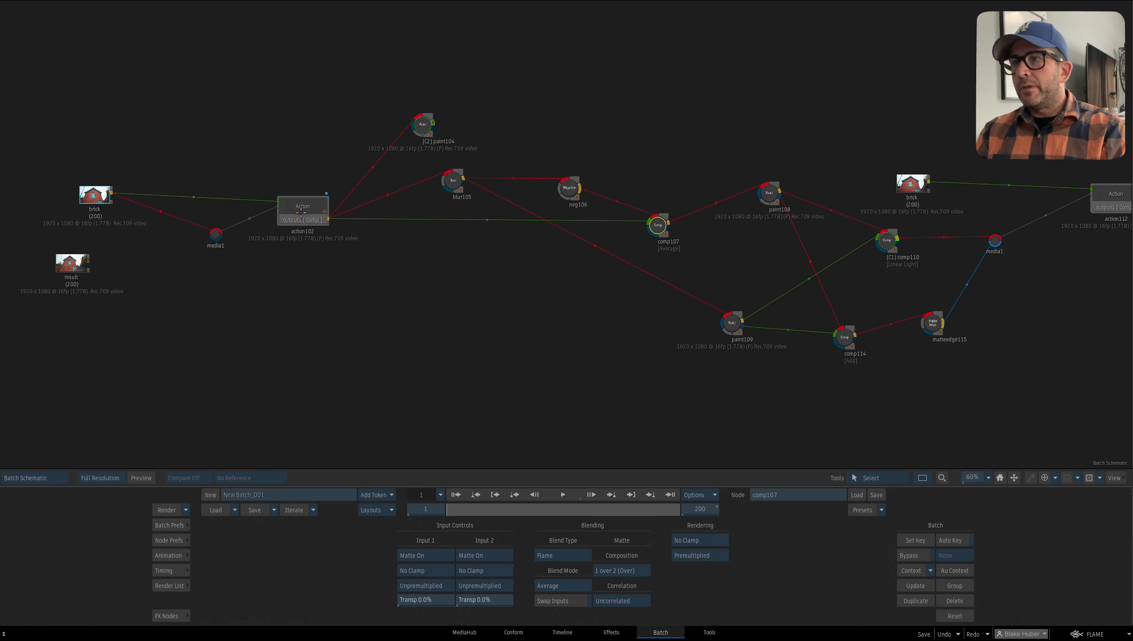
{"action": "key", "text": "F1"}
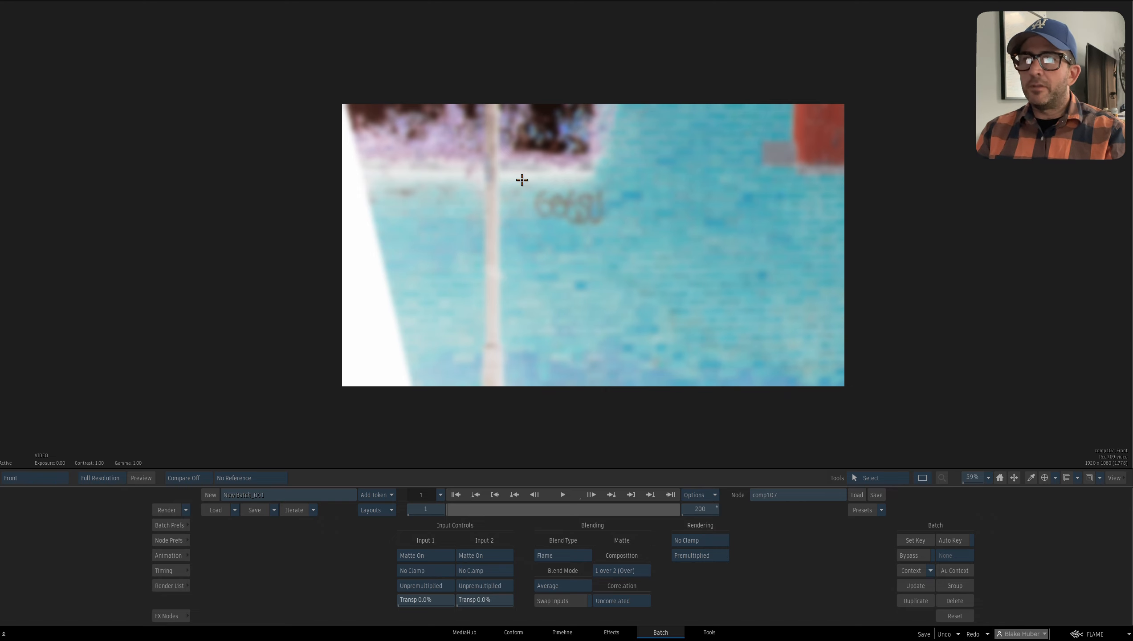
{"action": "key", "text": "F4"}
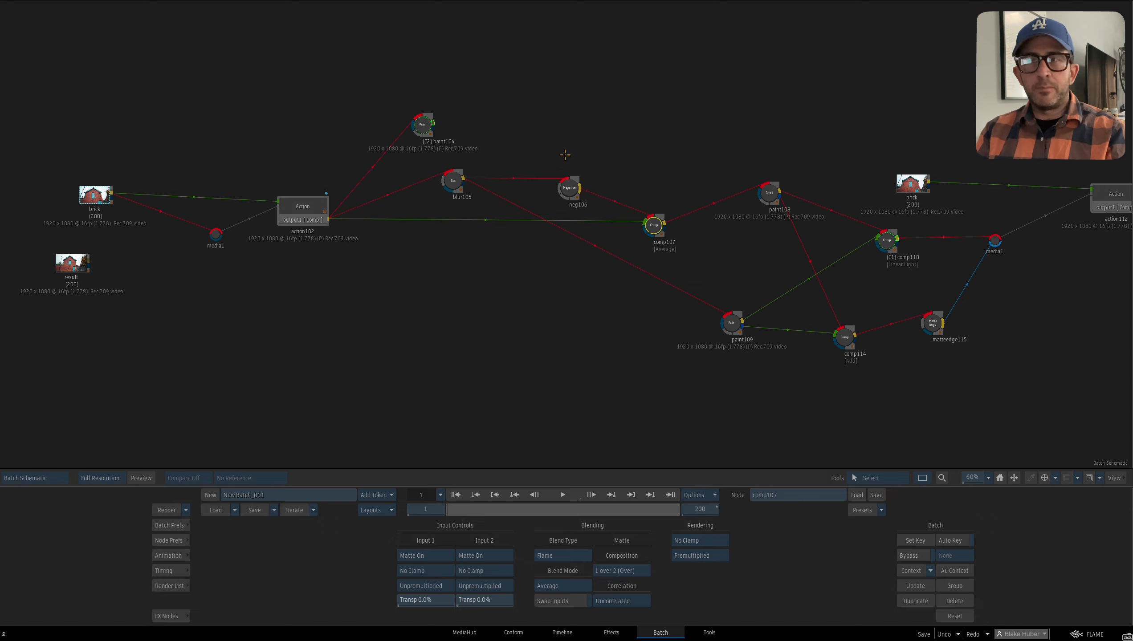
{"action": "key", "text": "F2"}
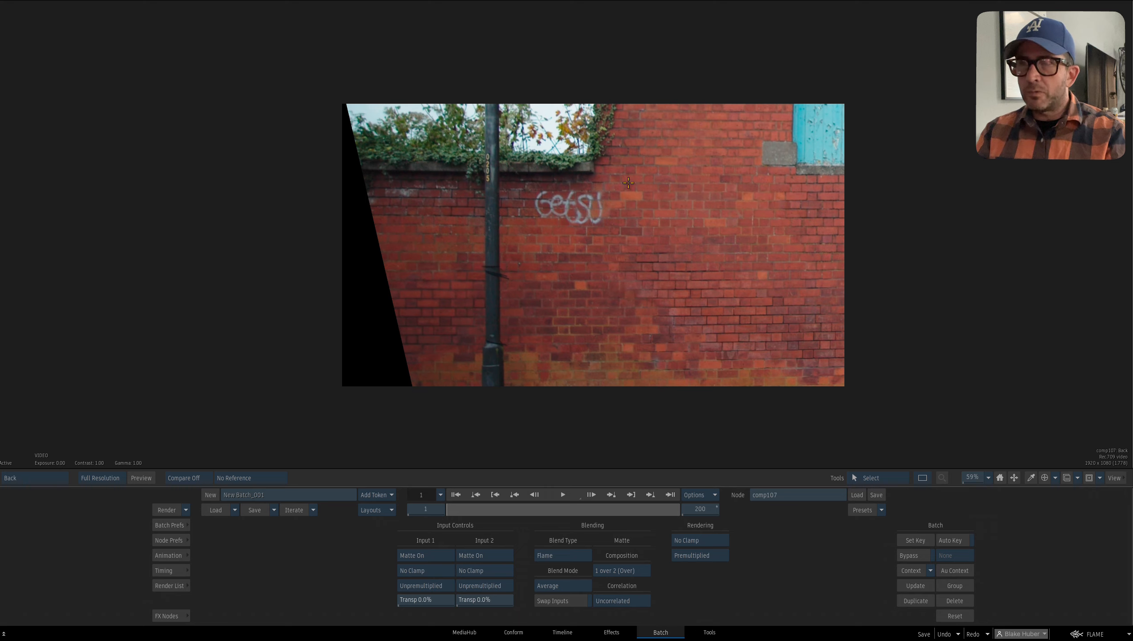
{"action": "key", "text": "F4"}
{"action": "key", "text": "F4"}
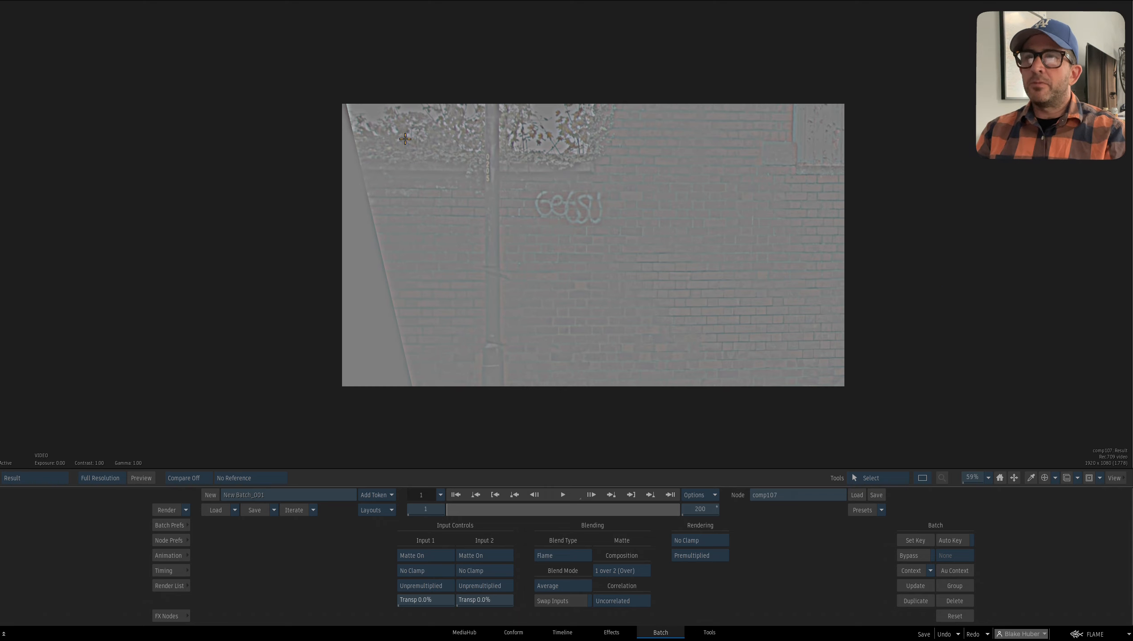
{"action": "key", "text": "F4"}
- Examine the painted high-frequency brick detail in paint108's result, and return to the batch schematic
{"action": "left_click_drag", "start_coordinate": [706, 227], "coordinate": [637, 246]}
{"action": "left_click_drag", "start_coordinate": [673, 211], "coordinate": [661, 182]}
{"action": "key", "text": "F4"}
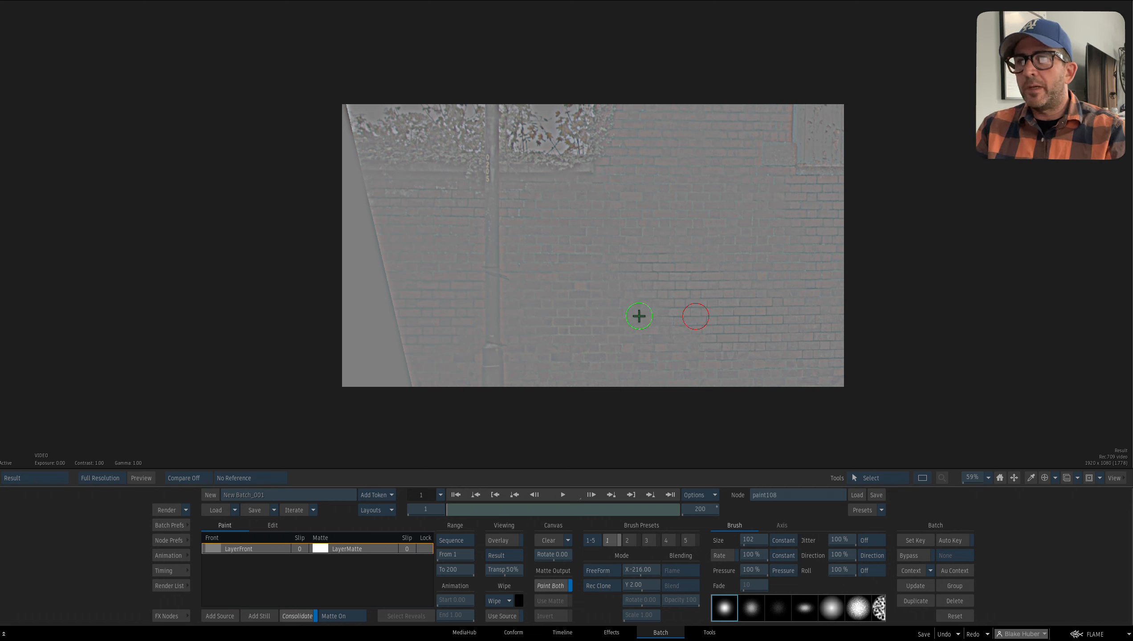
{"action": "key", "text": "Tab"}
{"action": "left_click_drag", "start_coordinate": [617, 260], "coordinate": [619, 275]}
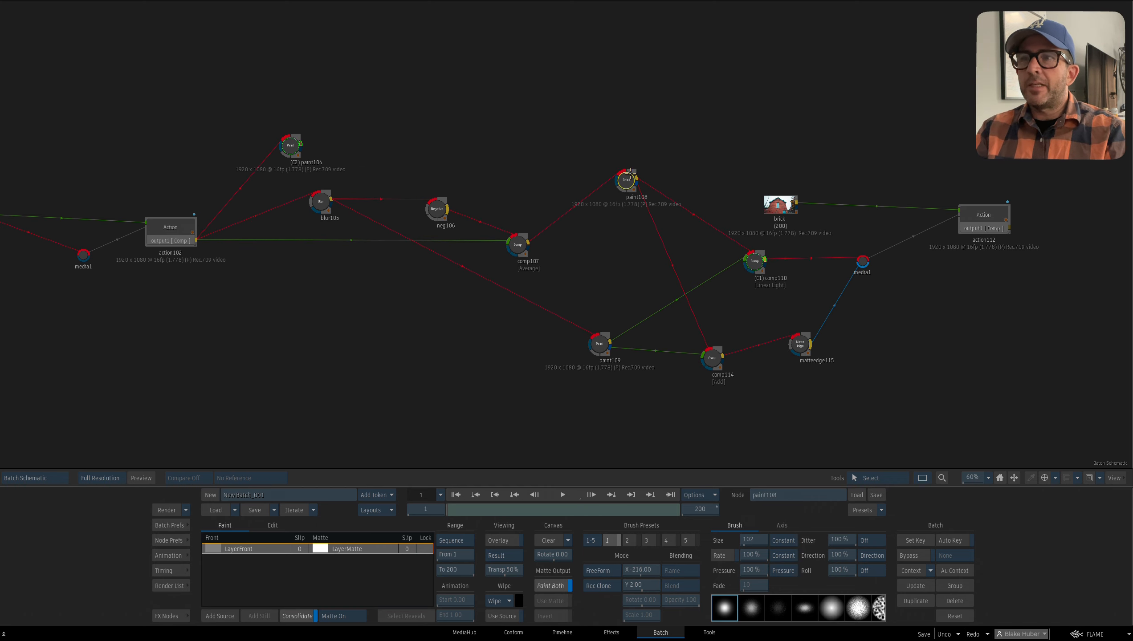
- Reposition the paint108, paint109 and blur105 nodes slightly in the batch schematic
{"action": "mouse_move", "coordinate": [629, 175]}
{"action": "left_mouse_down"}
{"action": "mouse_move", "coordinate": [608, 187]}
{"action": "mouse_move", "coordinate": [619, 182]}
{"action": "left_mouse_up"}
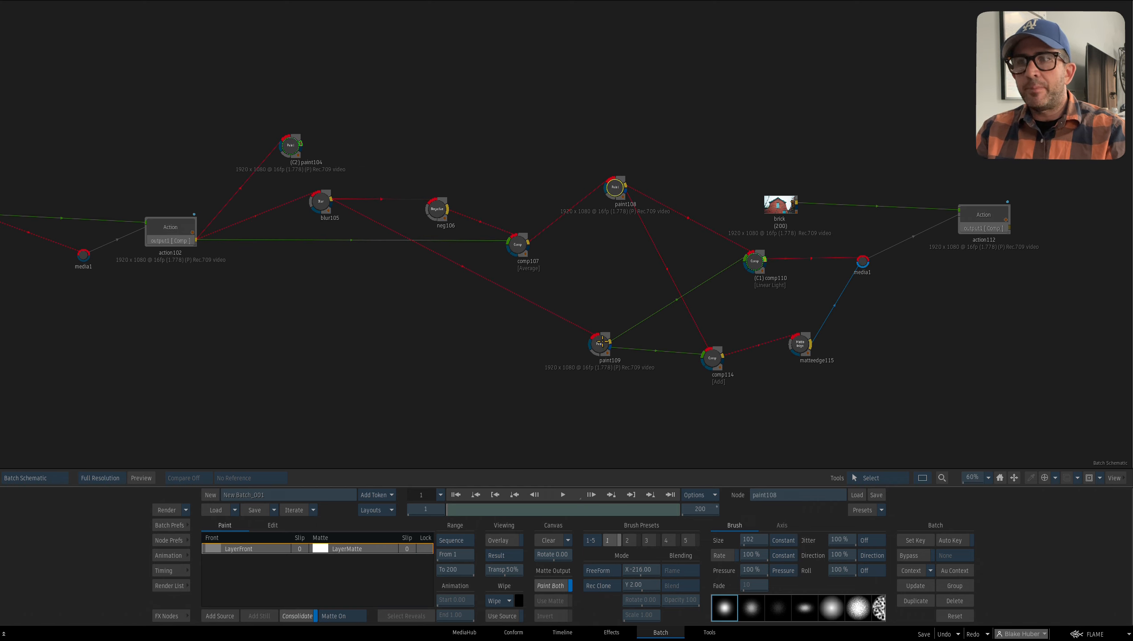
{"action": "mouse_move", "coordinate": [600, 344]}
{"action": "left_mouse_down"}
{"action": "mouse_move", "coordinate": [589, 360]}
{"action": "mouse_move", "coordinate": [571, 356]}
{"action": "mouse_move", "coordinate": [594, 360]}
{"action": "left_mouse_up"}
{"action": "left_click_drag", "start_coordinate": [330, 211], "coordinate": [308, 211]}
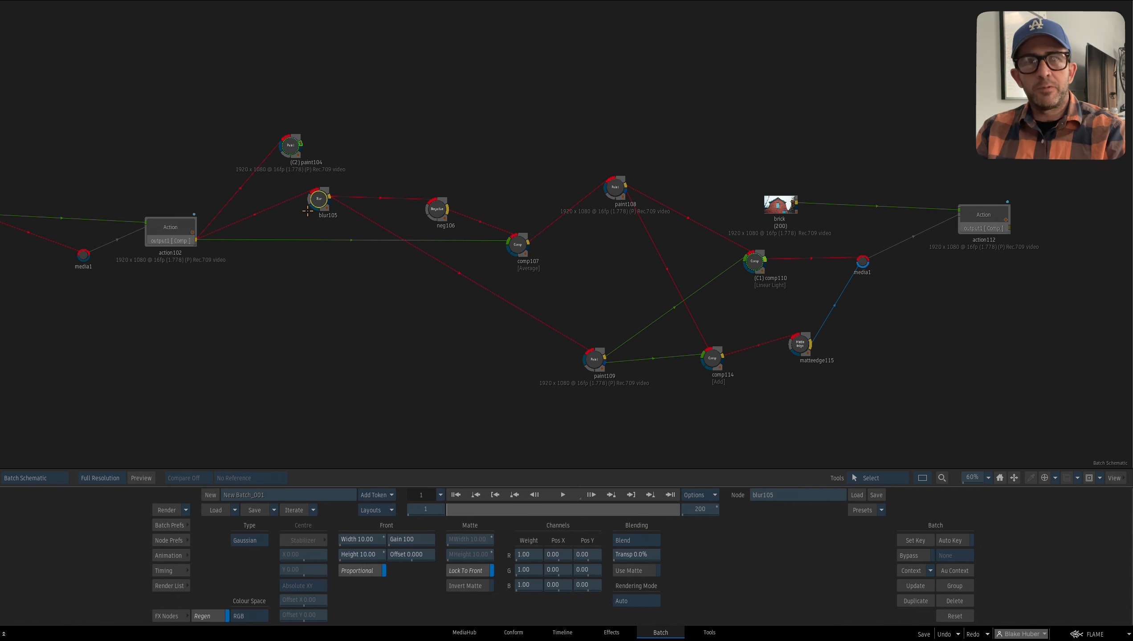
- Examine the painted low-frequency wall colour in paint109's result up close, and return to the batch schematic
{"action": "double_click", "coordinate": [586, 364]}
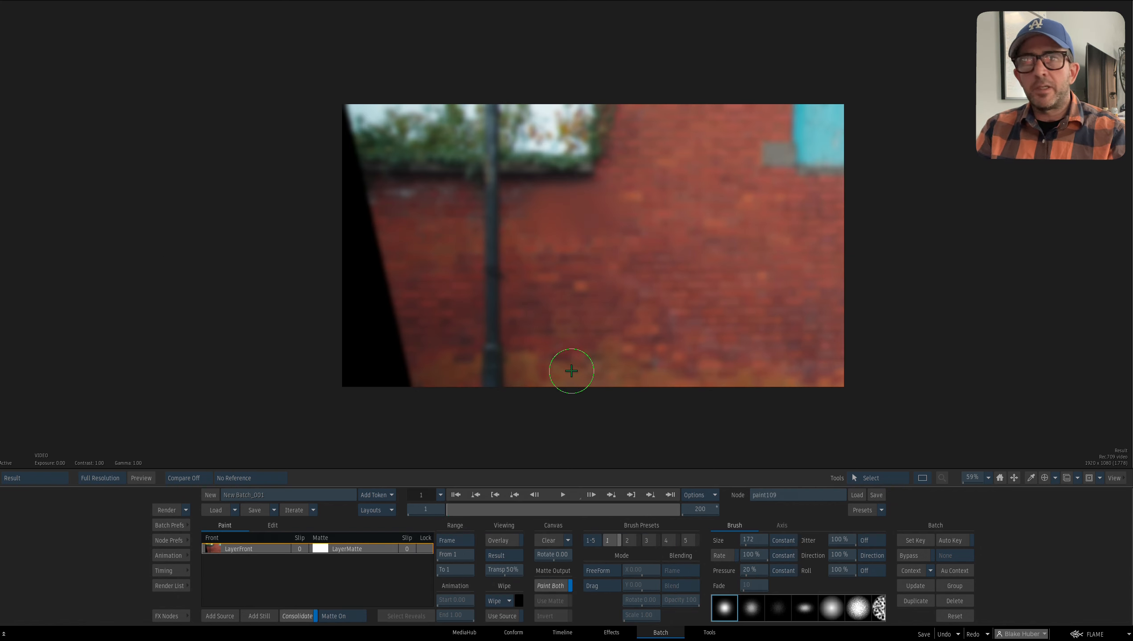
{"action": "left_click_drag", "start_coordinate": [656, 237], "coordinate": [724, 235]}
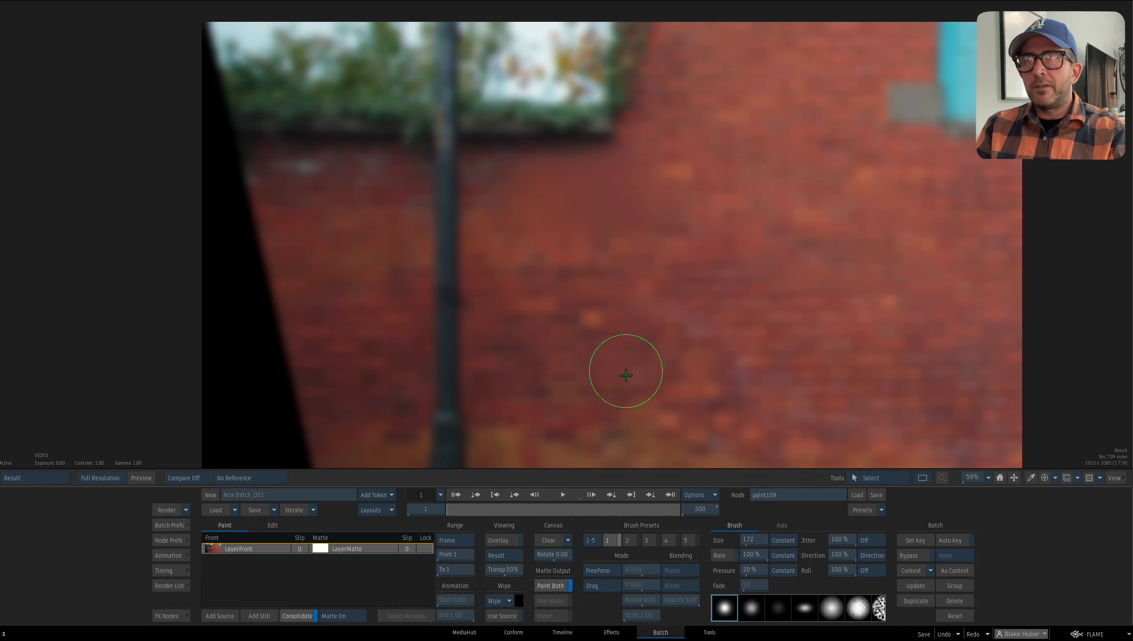
{"action": "left_click_drag", "start_coordinate": [644, 343], "coordinate": [613, 333]}
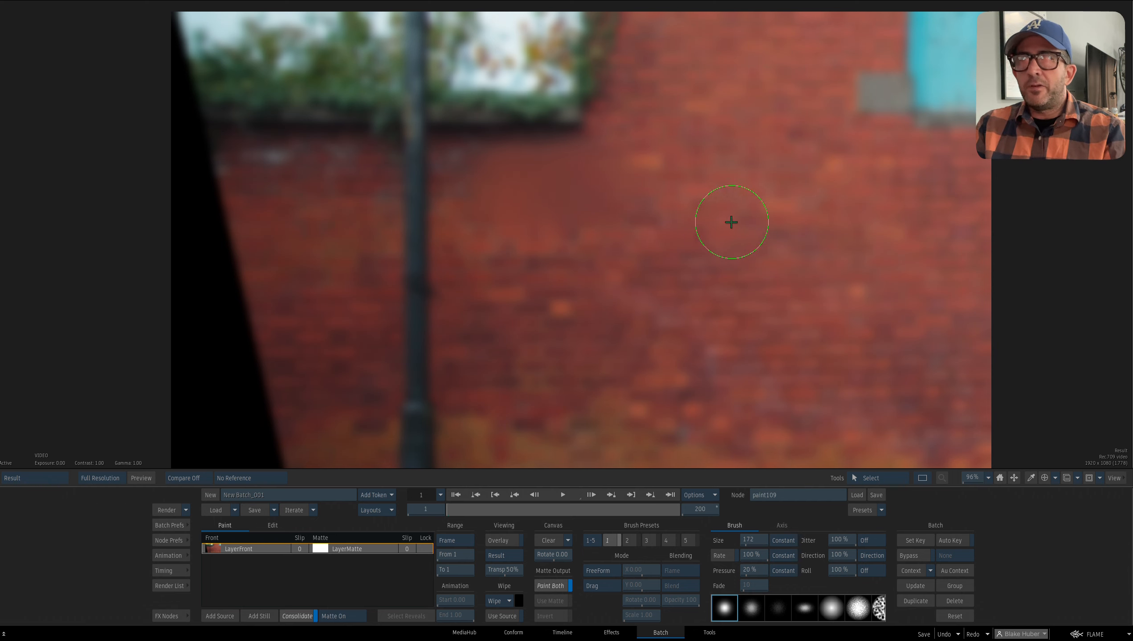
{"action": "key", "text": "Escape"}
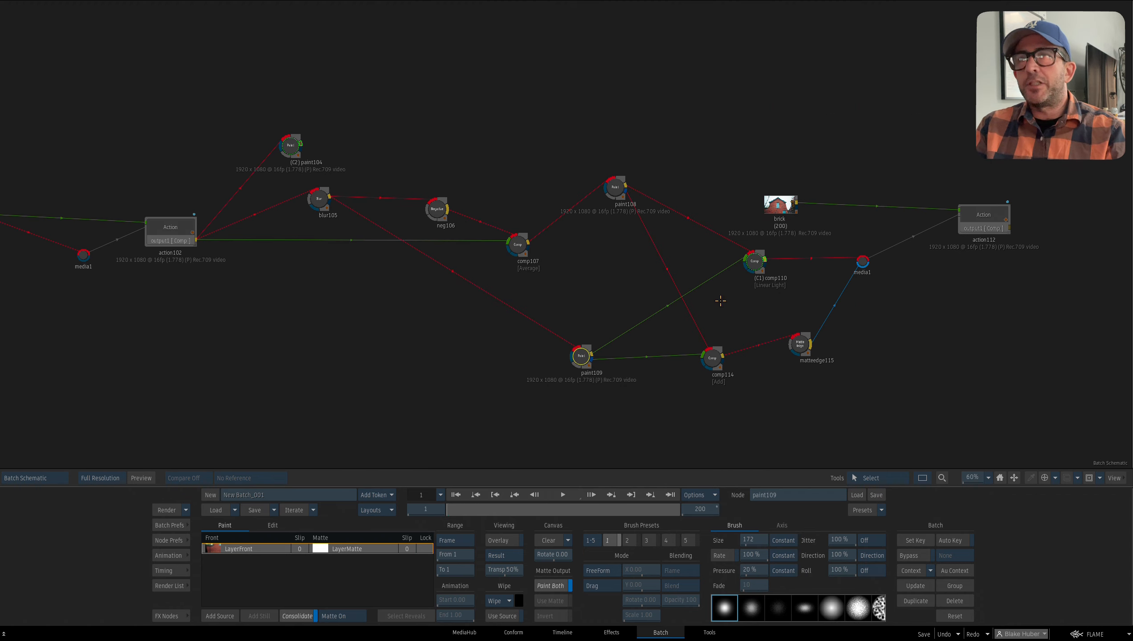
- Compare comp110's front input, back input and Linear Light result to review the recombined patch
{"action": "left_click_drag", "start_coordinate": [719, 316], "coordinate": [601, 271]}
{"action": "left_click_drag", "start_coordinate": [639, 218], "coordinate": [637, 250]}
{"action": "key", "text": "F1"}
{"action": "key", "text": "F2"}
{"action": "key", "text": "F4"}
{"action": "key", "text": "Escape"}
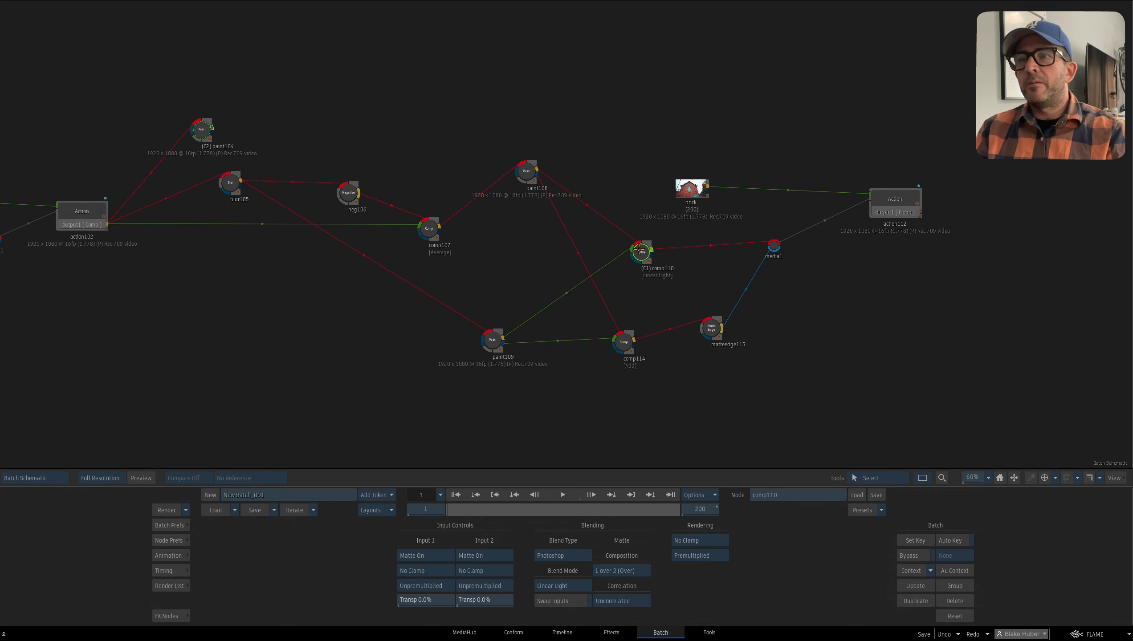
{"action": "key", "text": "F4"}
{"action": "key", "text": "F1"}
{"action": "key", "text": "Escape"}
- Examine the patched brick wall in action112's composite output, and return to the batch schematic
{"action": "left_click", "coordinate": [900, 202]}
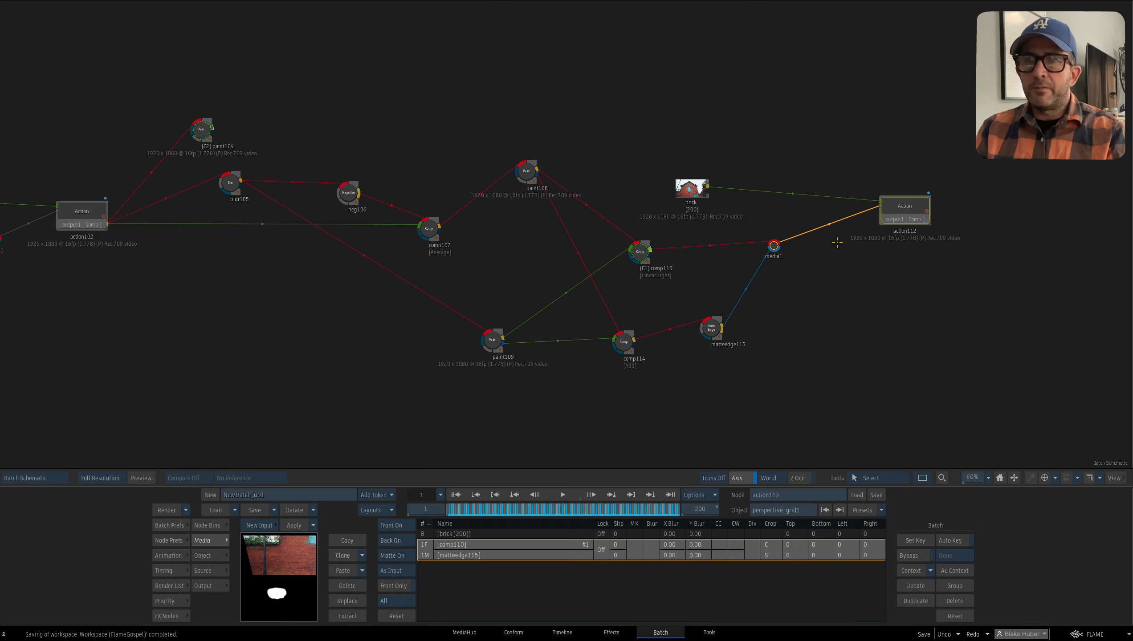
{"action": "left_click_drag", "start_coordinate": [874, 210], "coordinate": [871, 218]}
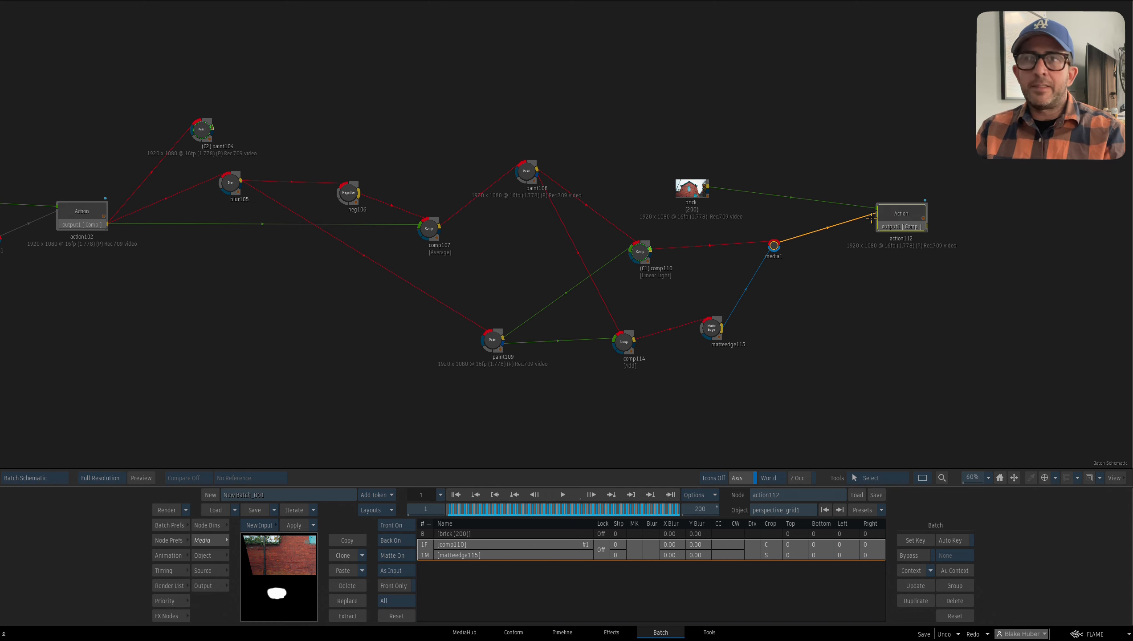
{"action": "key", "text": "Escape"}
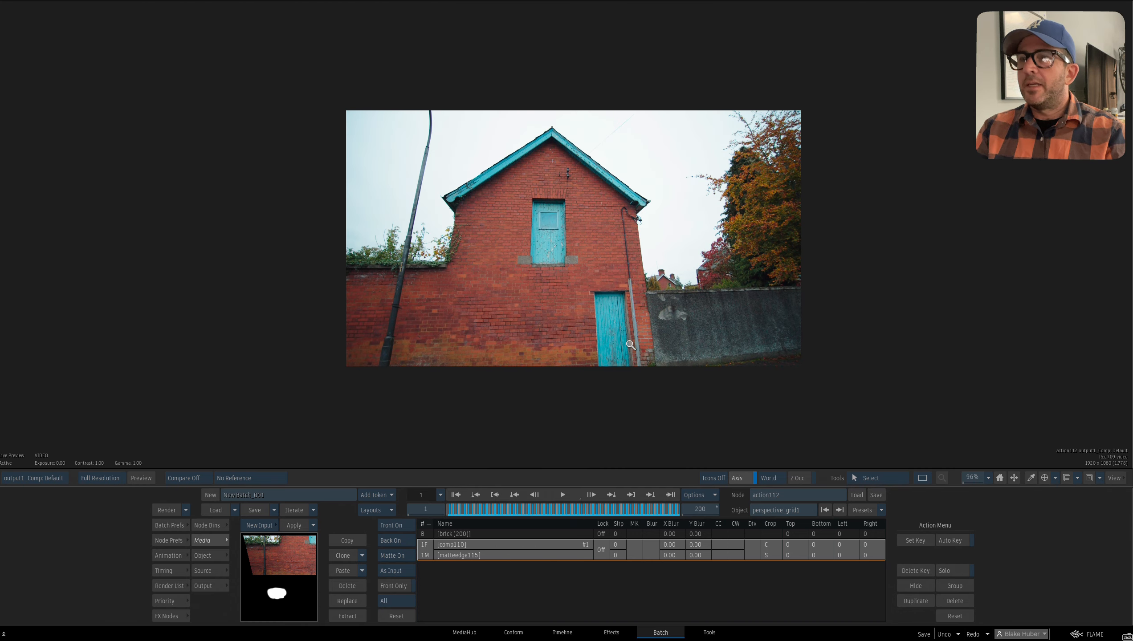
{"action": "left_click_drag", "start_coordinate": [526, 347], "coordinate": [719, 281]}
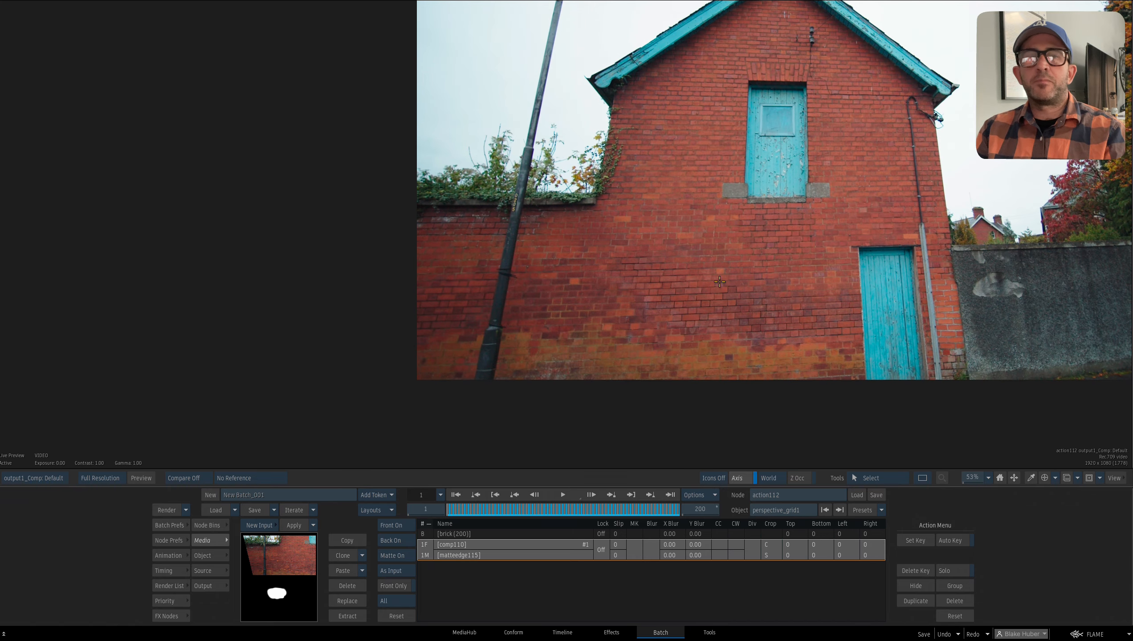
{"action": "key", "text": "Escape"}
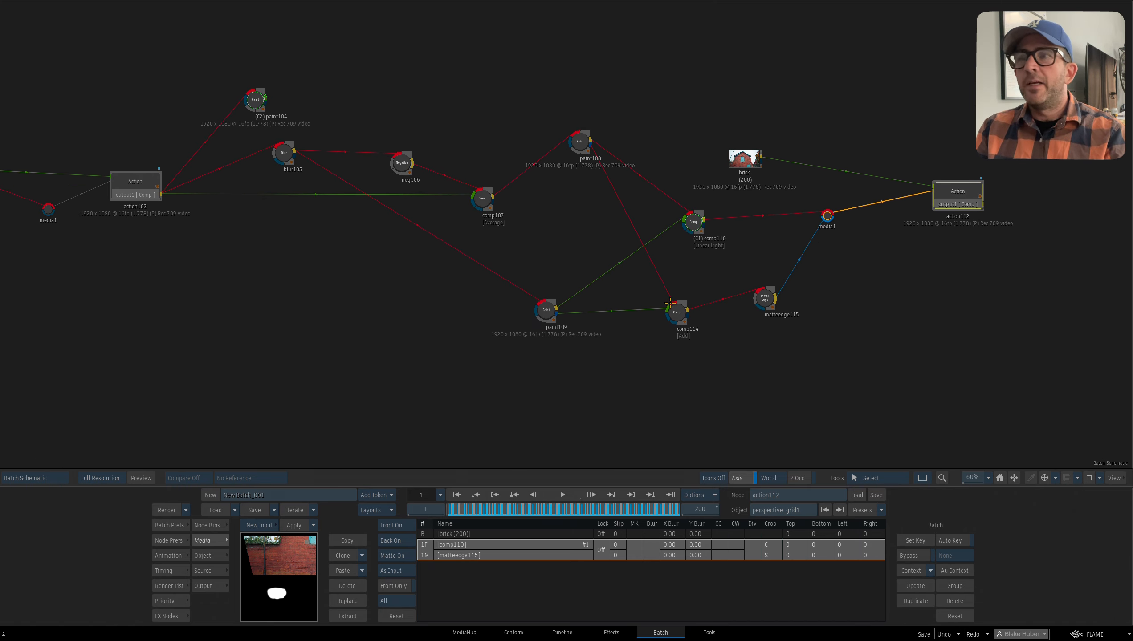
- Review the results of paint108 and paint109 one after the other, and return to the batch schematic
{"action": "left_click_drag", "start_coordinate": [682, 299], "coordinate": [670, 294]}
{"action": "left_click_drag", "start_coordinate": [670, 294], "coordinate": [609, 295]}
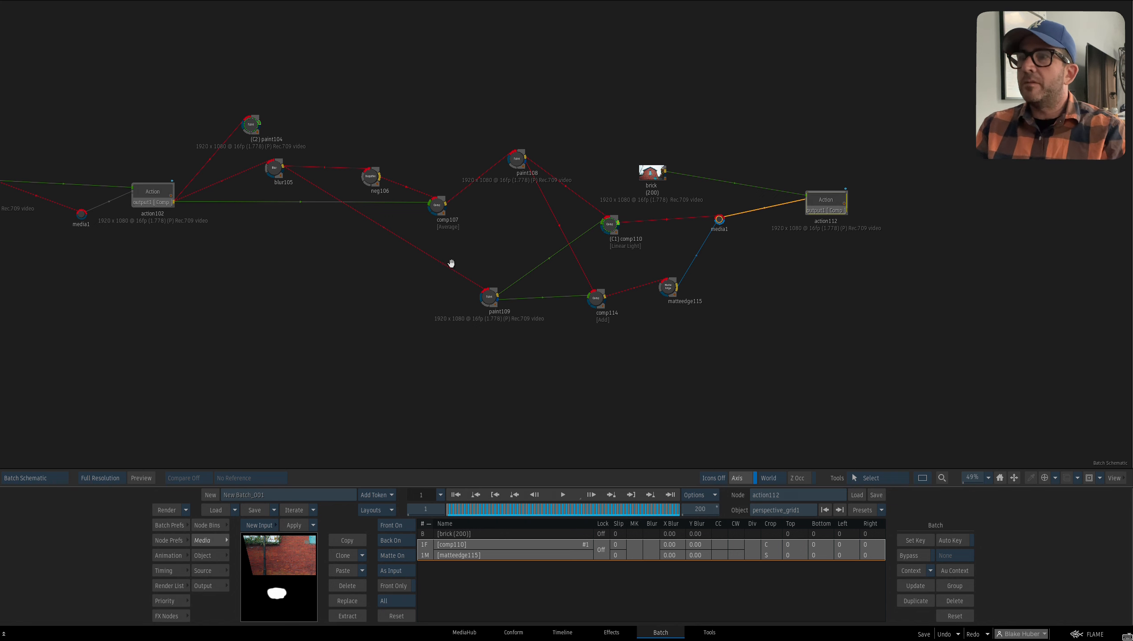
{"action": "left_click_drag", "start_coordinate": [451, 261], "coordinate": [482, 249]}
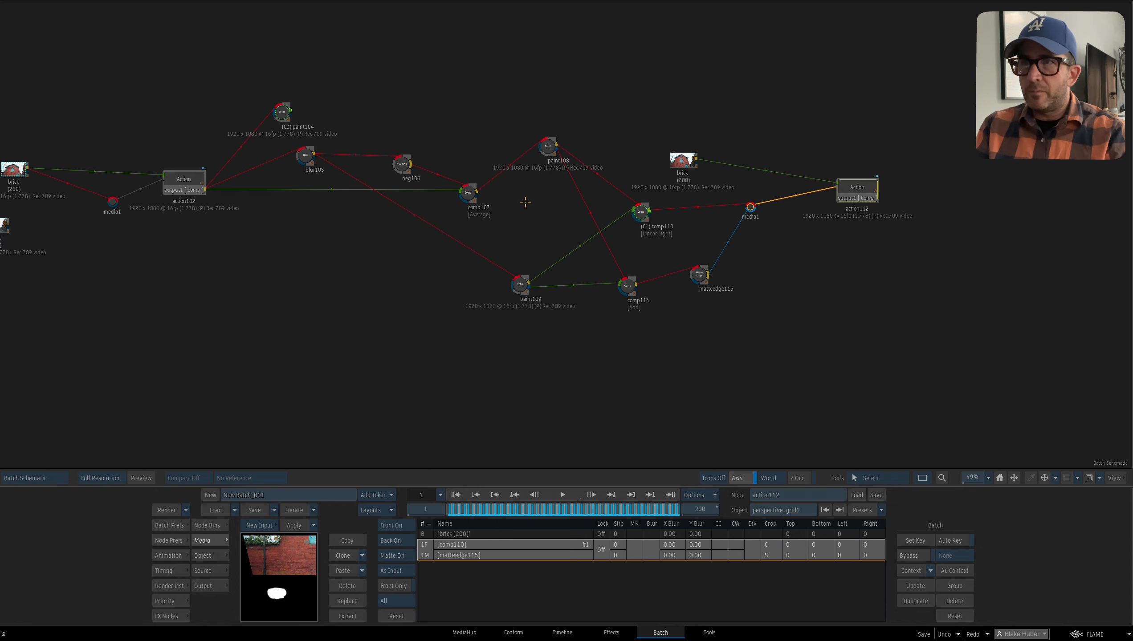
{"action": "mouse_move", "coordinate": [547, 147]}
{"action": "left_mouse_down"}
{"action": "mouse_move", "coordinate": [535, 184]}
{"action": "mouse_move", "coordinate": [539, 160]}
{"action": "left_mouse_up"}
{"action": "key", "text": "F4"}
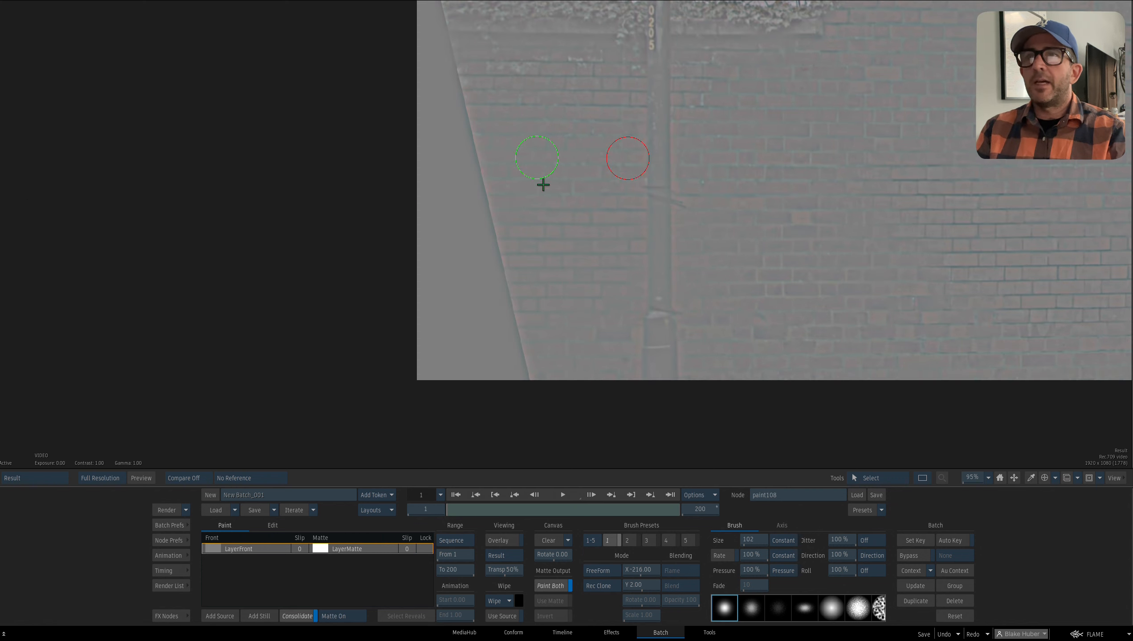
{"action": "key", "text": "Escape"}
{"action": "left_click", "coordinate": [520, 286]}
{"action": "key", "text": "F4"}
{"action": "key", "text": "Escape"}
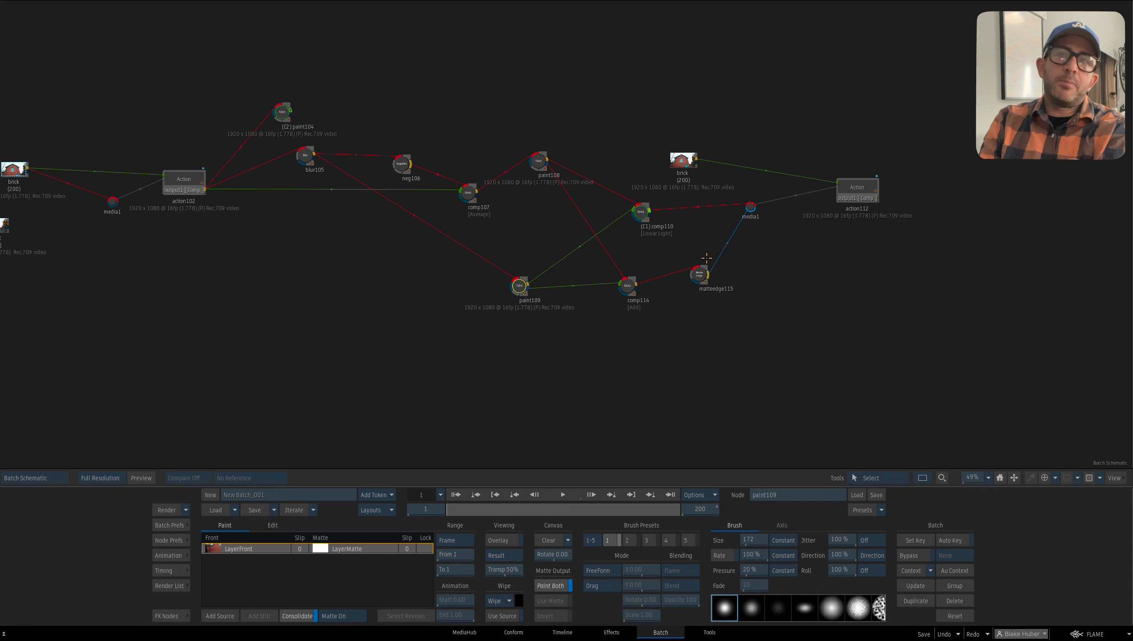
- Reposition action112 at the end of the node tree with the entire batch schematic in view
{"action": "left_click", "coordinate": [857, 189]}
{"action": "scroll", "coordinate": [866, 218], "scroll_direction": "down", "scroll_amount": 4}
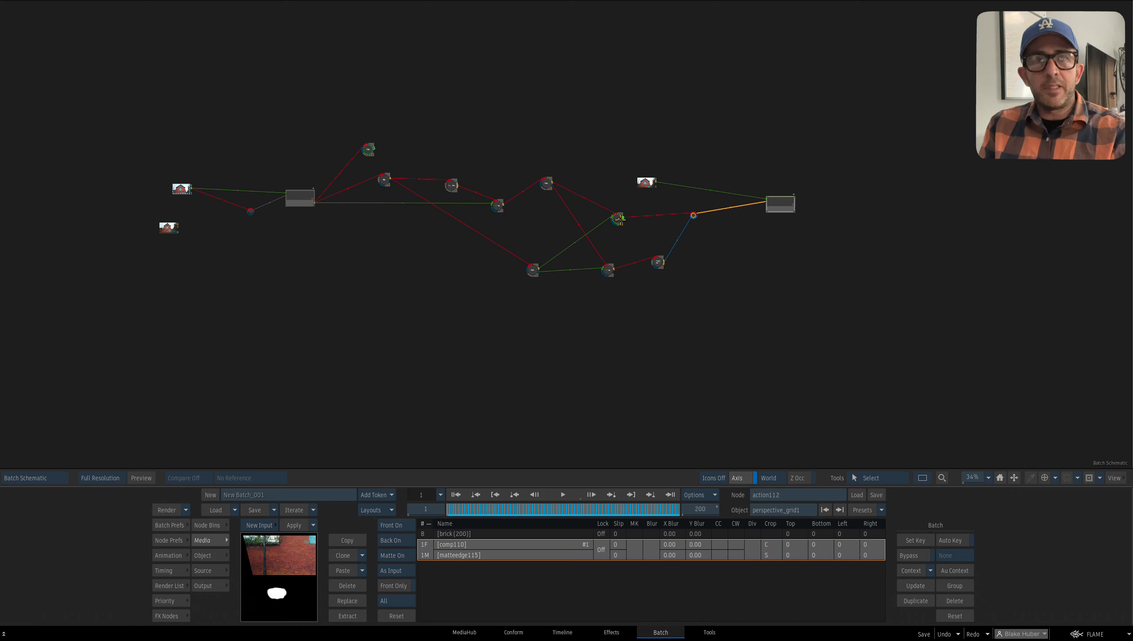
{"action": "left_click_drag", "start_coordinate": [717, 273], "coordinate": [719, 282]}
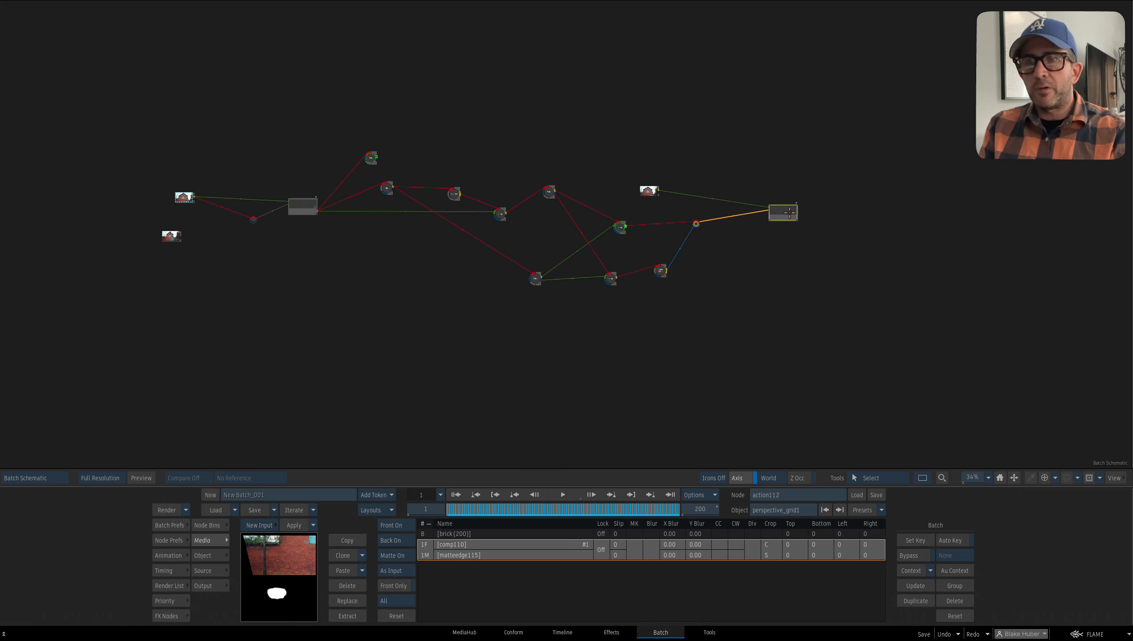
{"action": "left_click_drag", "start_coordinate": [777, 210], "coordinate": [783, 208]}
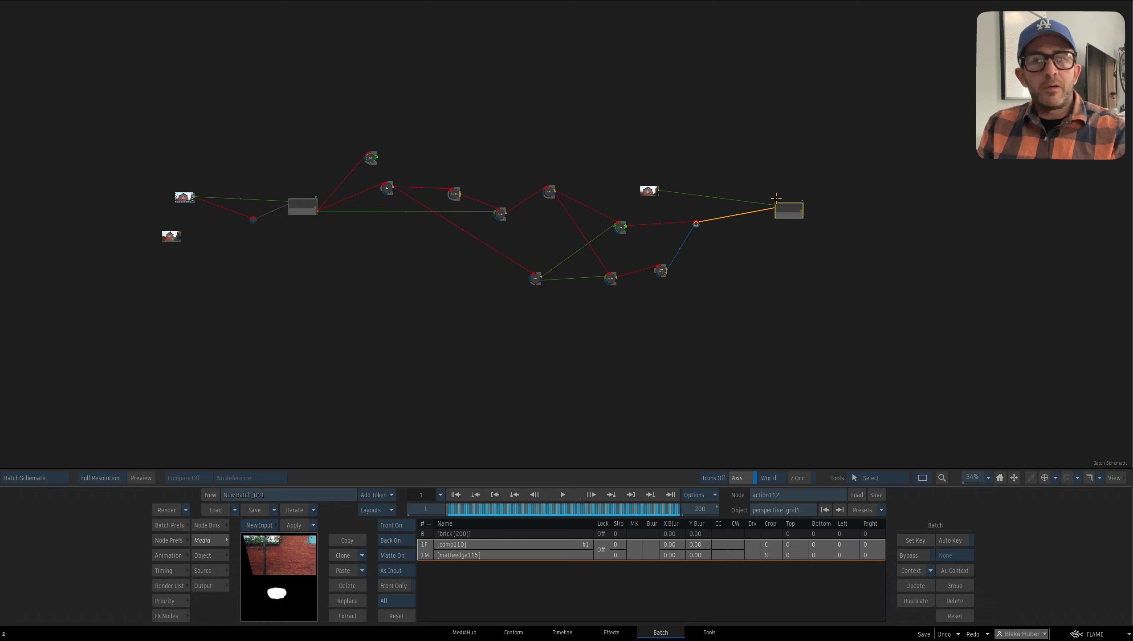